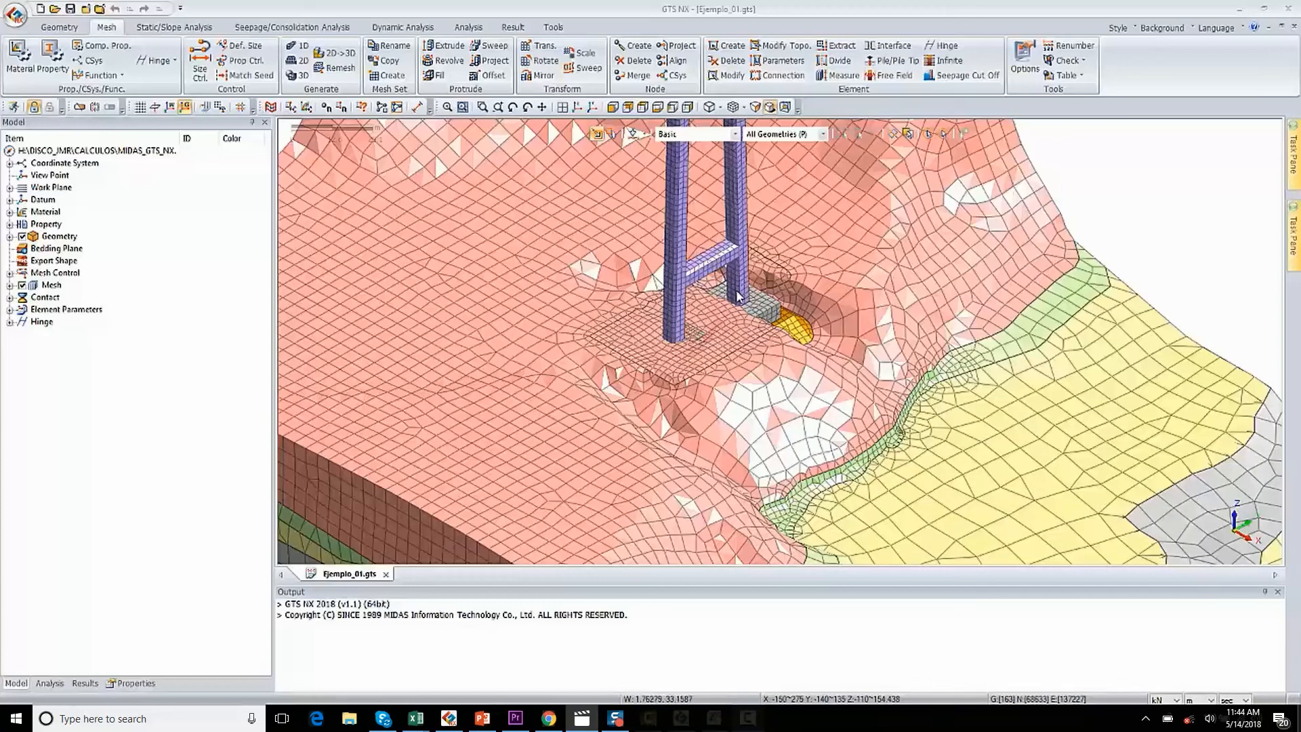
- Save a copy of the model as Ejemplo_01_Flac3D.gts in the Videotutorial folder
{"action": "scroll", "coordinate": [737, 296], "scroll_direction": "down", "scroll_amount": 3}
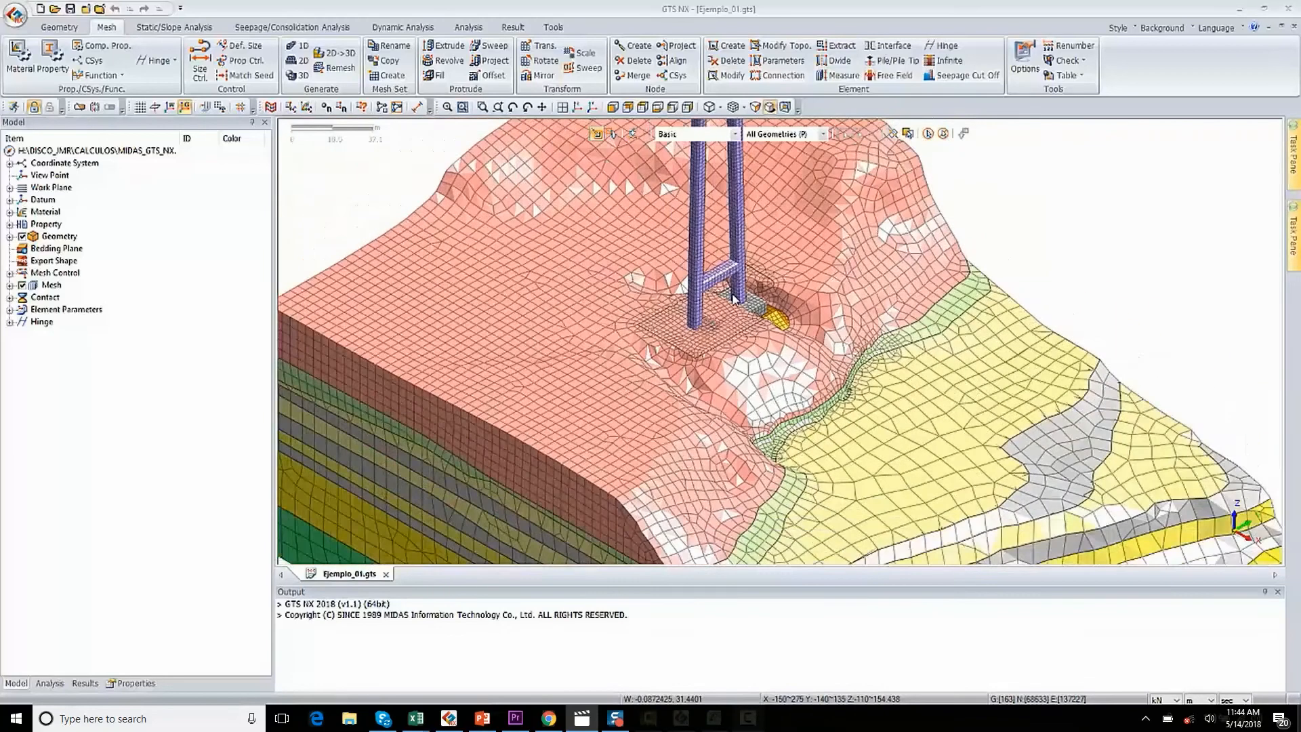
{"action": "scroll", "coordinate": [735, 298], "scroll_direction": "down", "scroll_amount": 2}
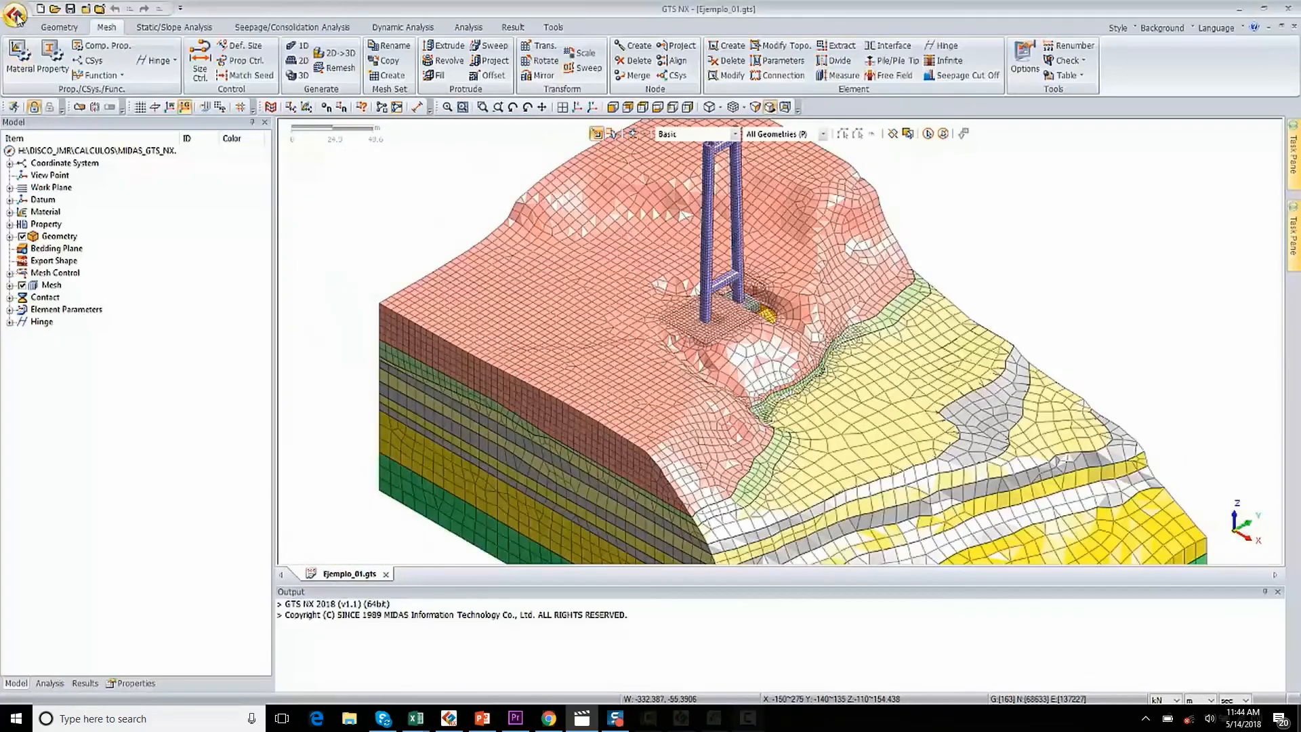
{"action": "left_click", "coordinate": [15, 14]}
{"action": "left_click", "coordinate": [41, 161]}
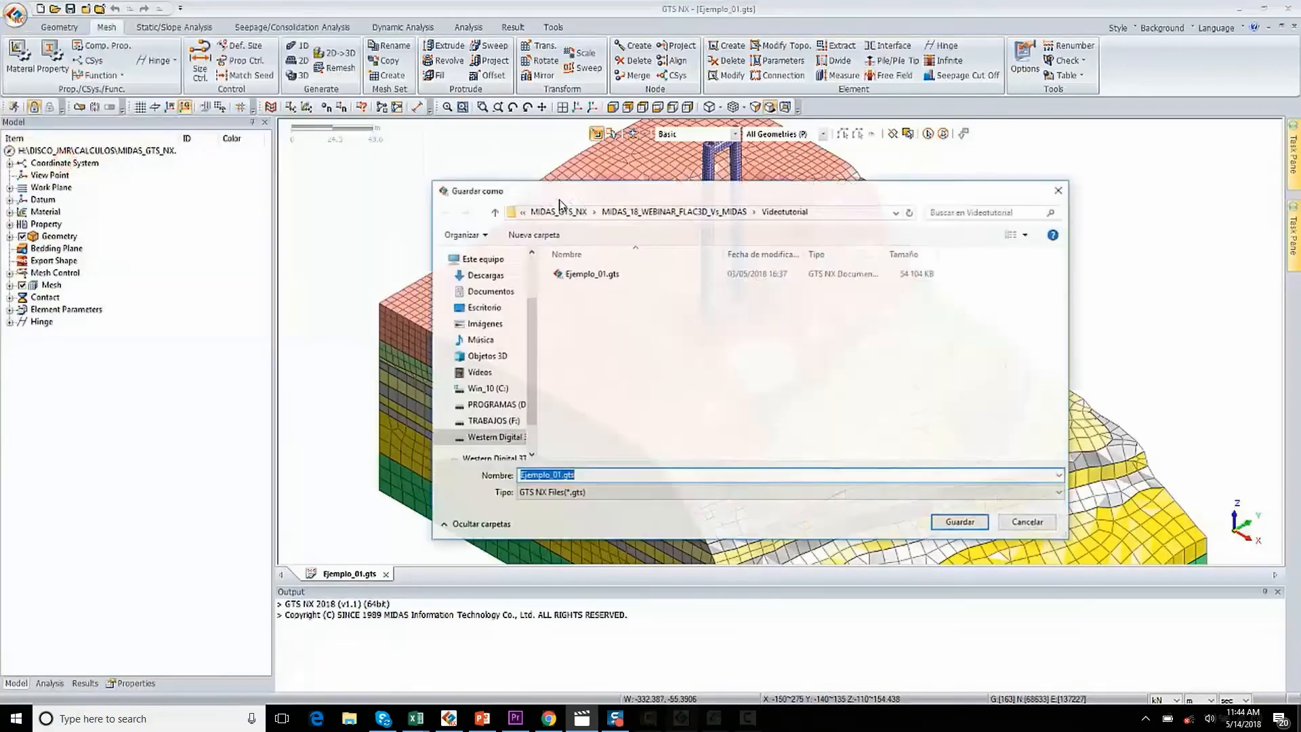
{"action": "left_click", "coordinate": [582, 475]}
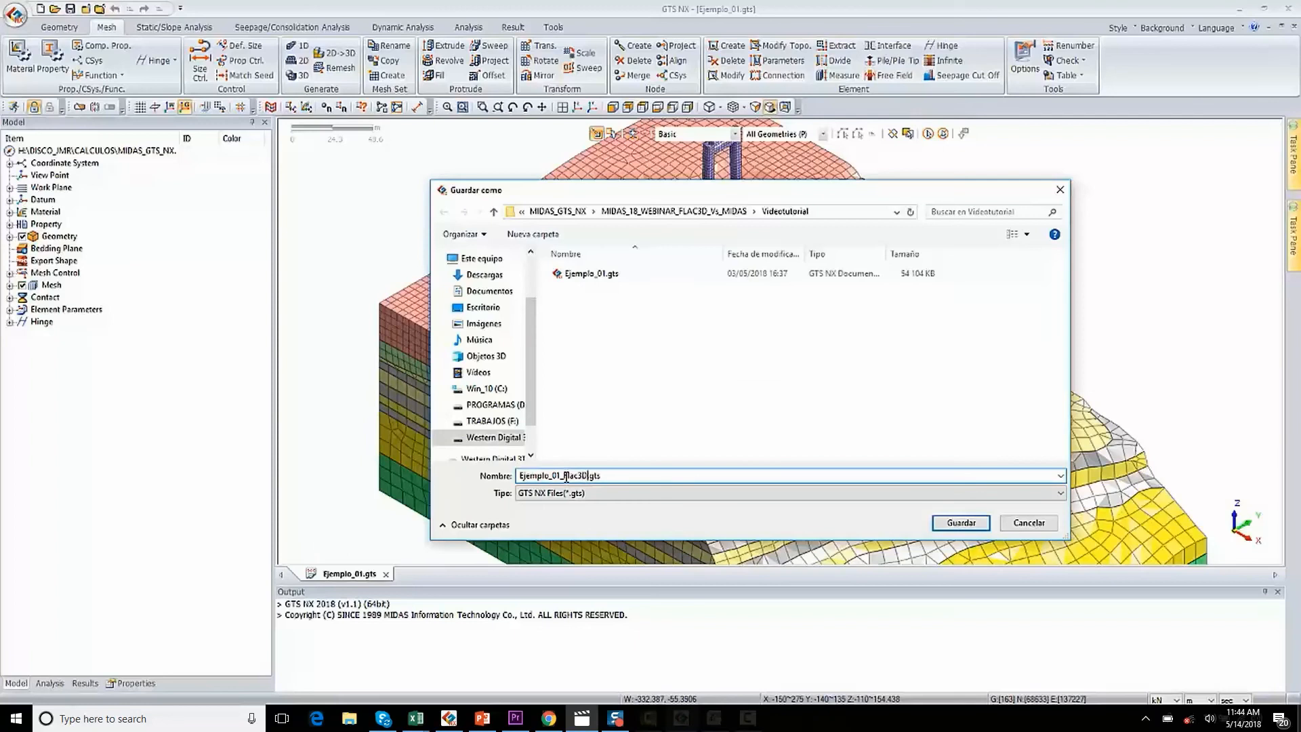
{"action": "key", "text": "Return"}
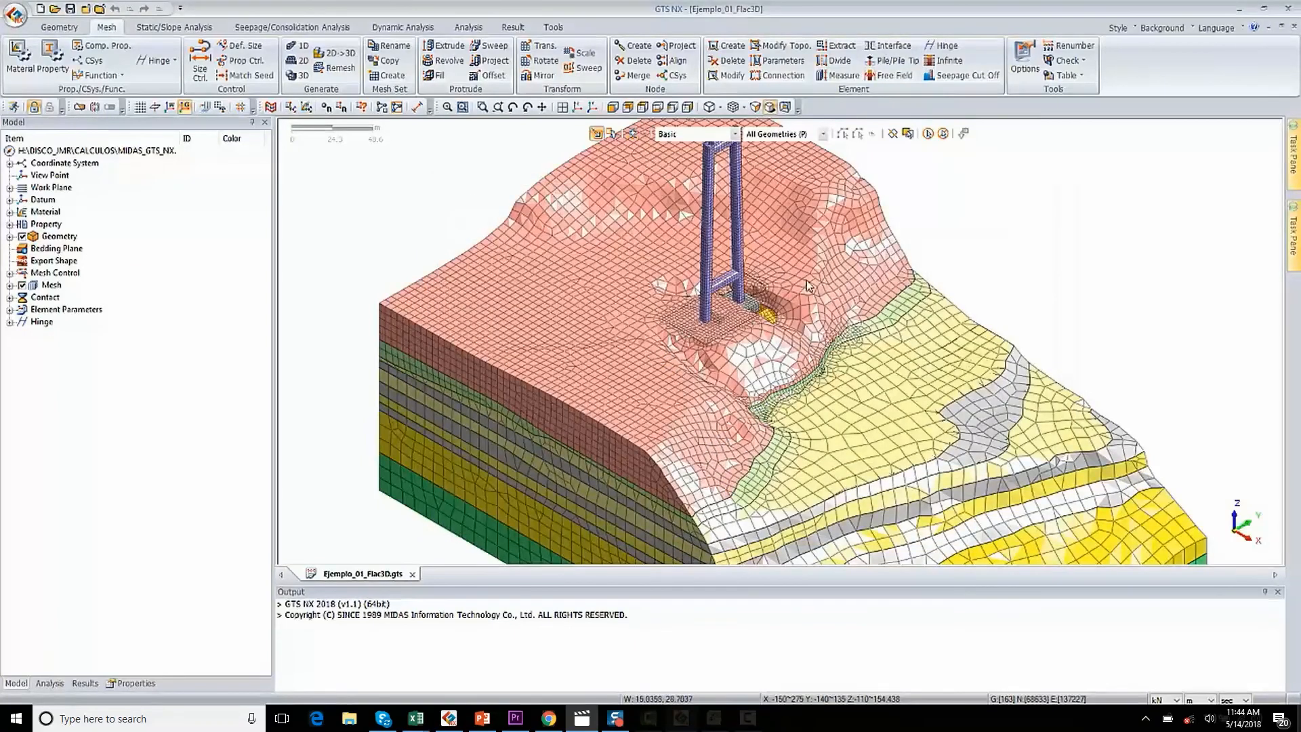
- Display only the MS_Pilas and MS_Zapatas mesh sets and select both as the objects of a mesh translation
{"action": "scroll", "coordinate": [785, 271], "scroll_direction": "down", "scroll_amount": 3}
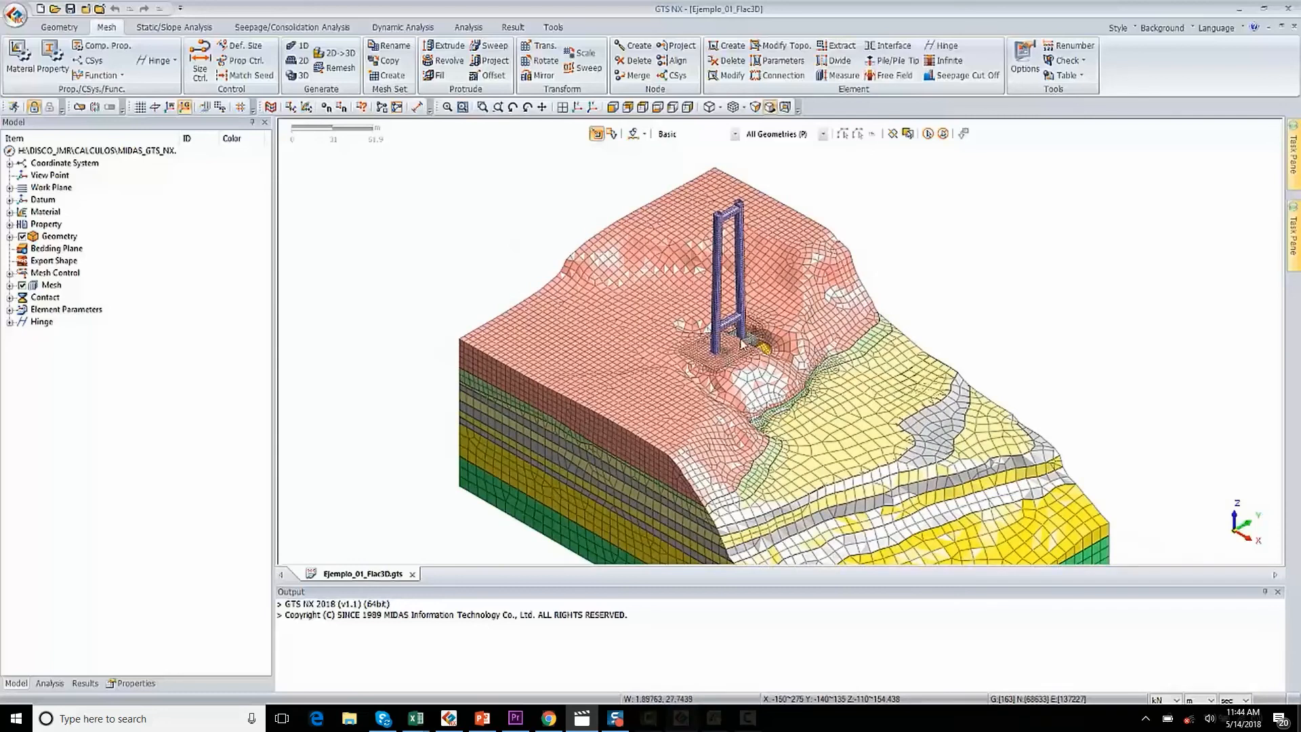
{"action": "scroll", "coordinate": [742, 344], "scroll_direction": "up", "scroll_amount": 1}
{"action": "scroll", "coordinate": [742, 344], "scroll_direction": "up", "scroll_amount": 2}
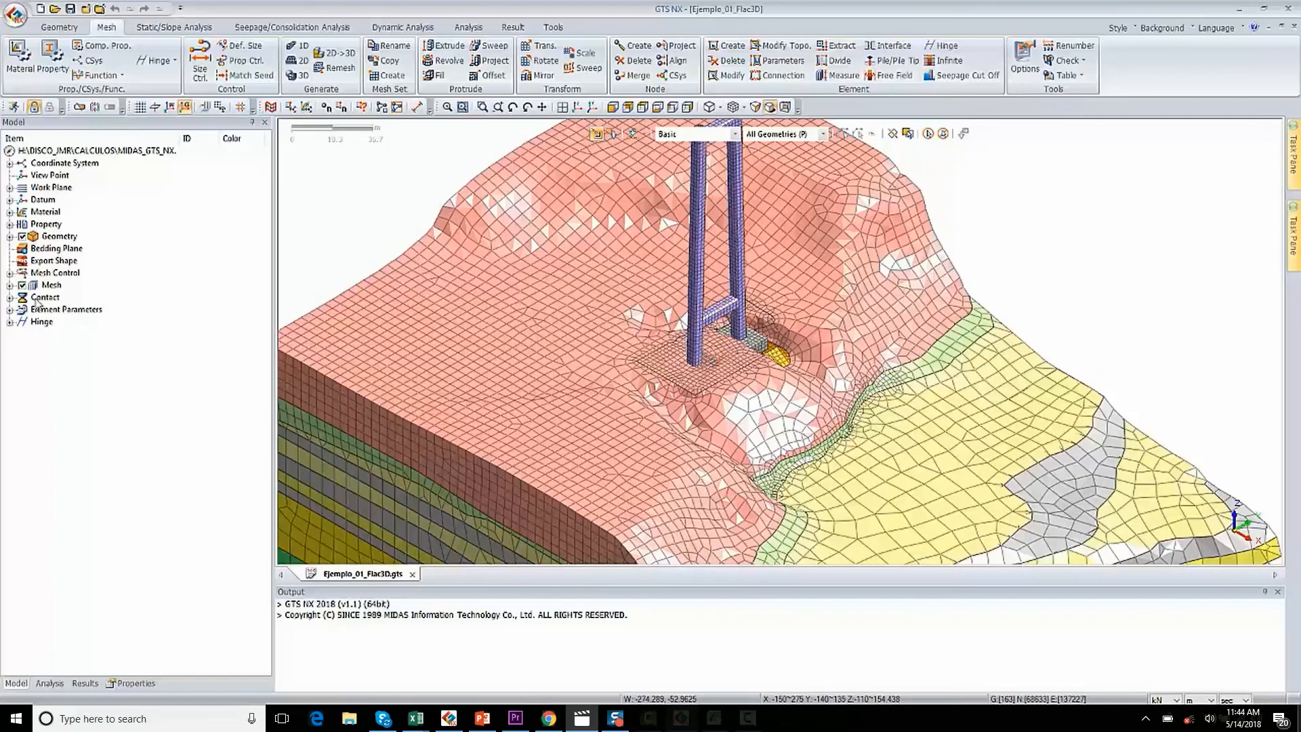
{"action": "scroll", "coordinate": [667, 318], "scroll_direction": "down", "scroll_amount": 3}
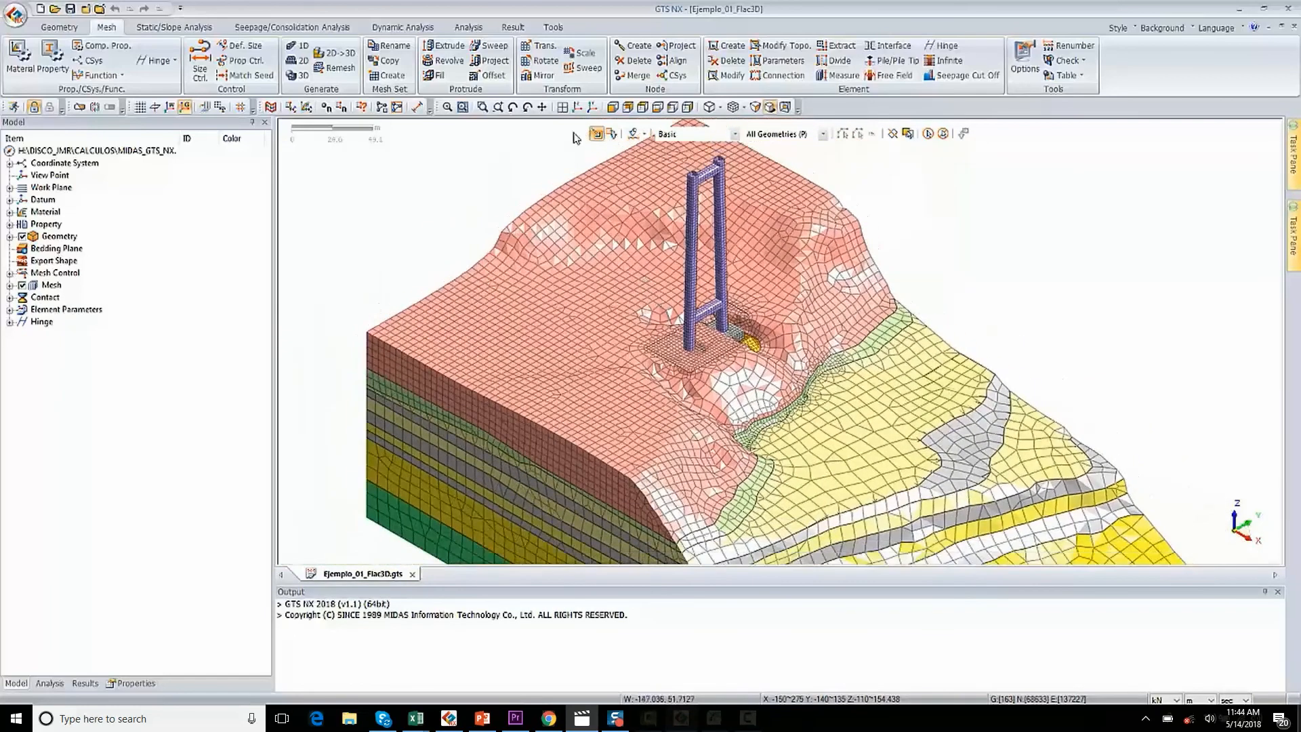
{"action": "left_click", "coordinate": [11, 286]}
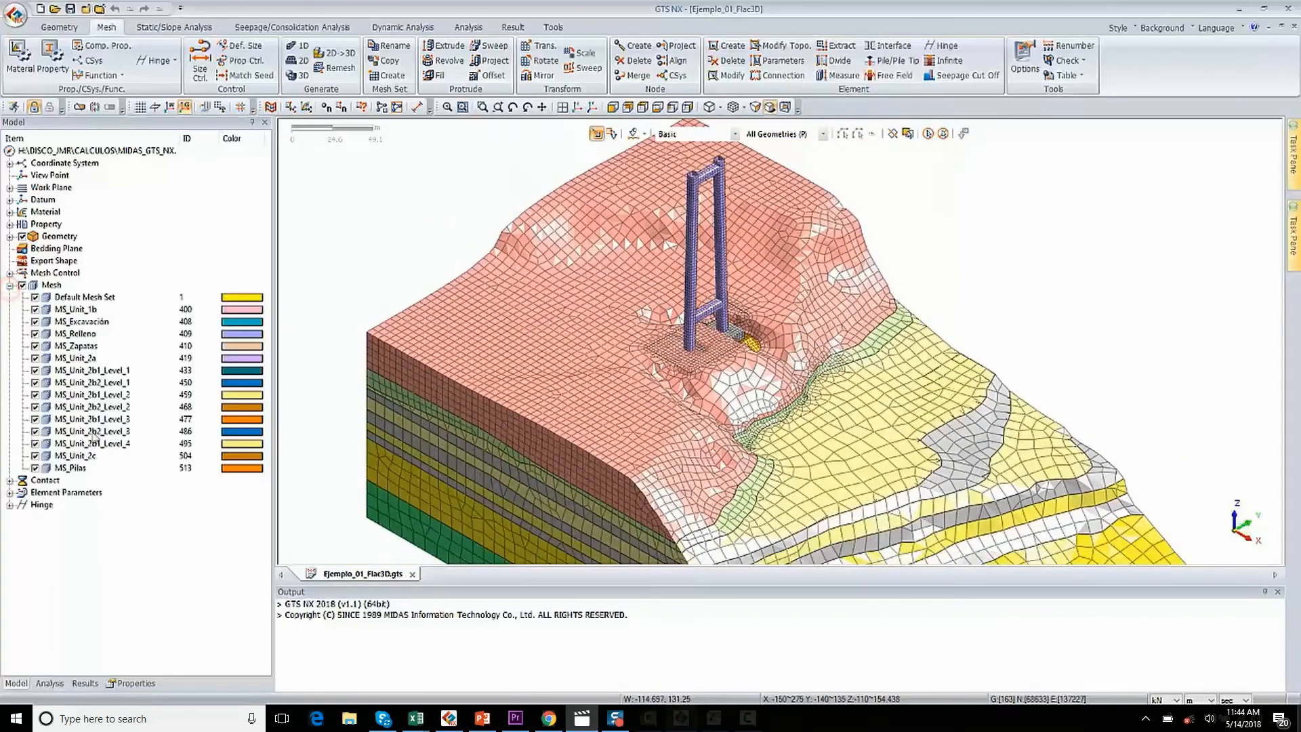
{"action": "left_click", "coordinate": [23, 285]}
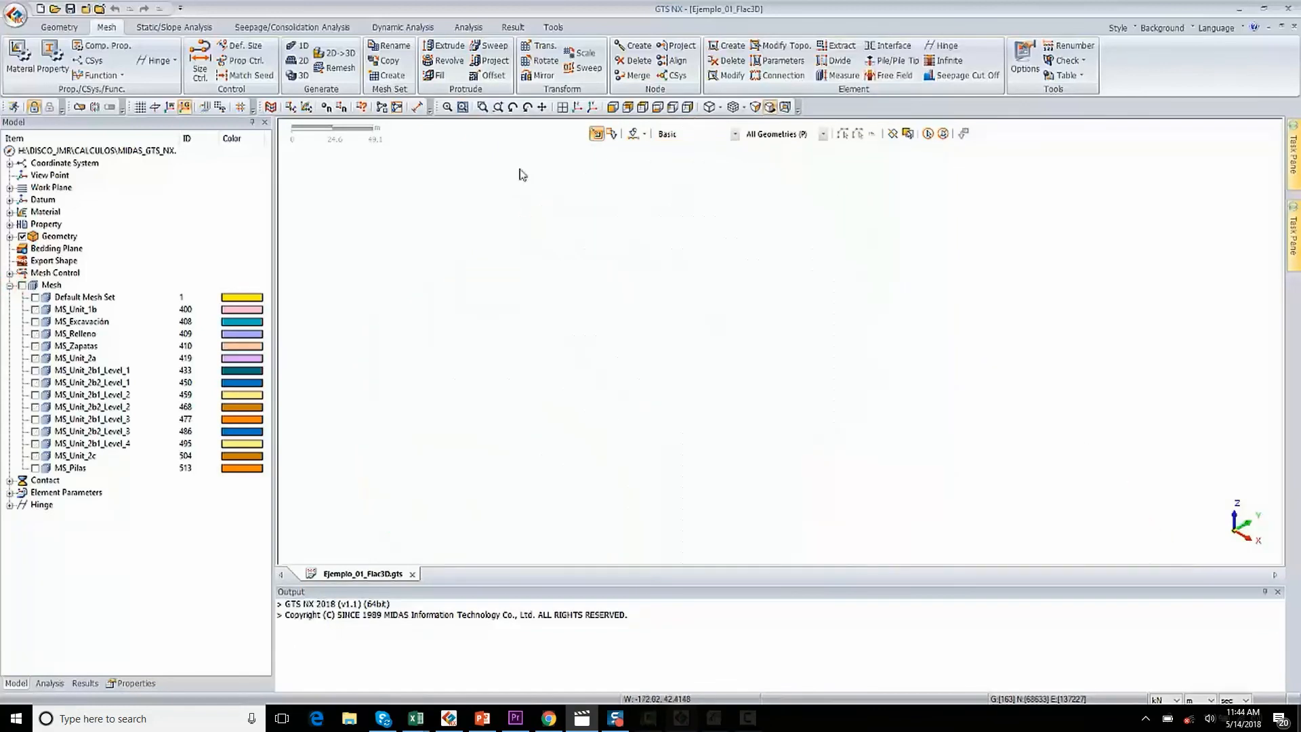
{"action": "left_click", "coordinate": [541, 48]}
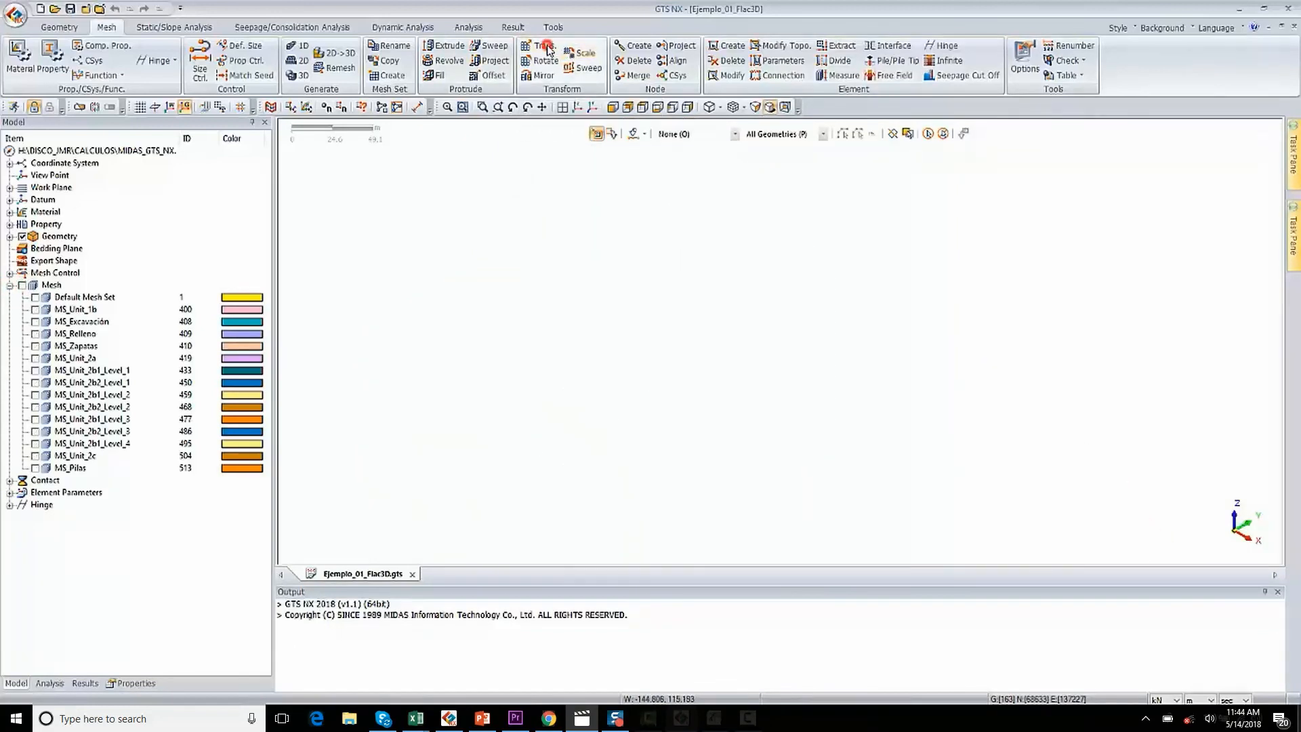
{"action": "left_click", "coordinate": [34, 468]}
{"action": "left_click_drag", "start_coordinate": [91, 126], "coordinate": [431, 130]}
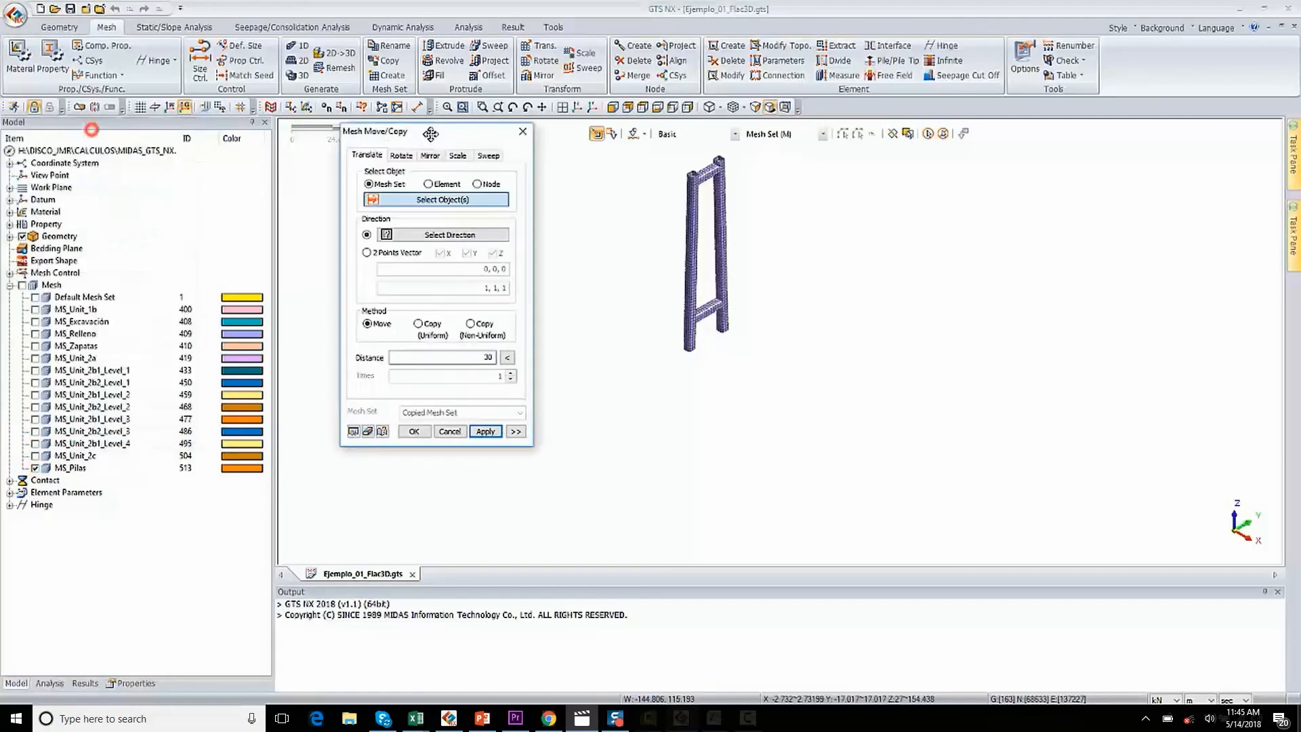
{"action": "left_click", "coordinate": [34, 345]}
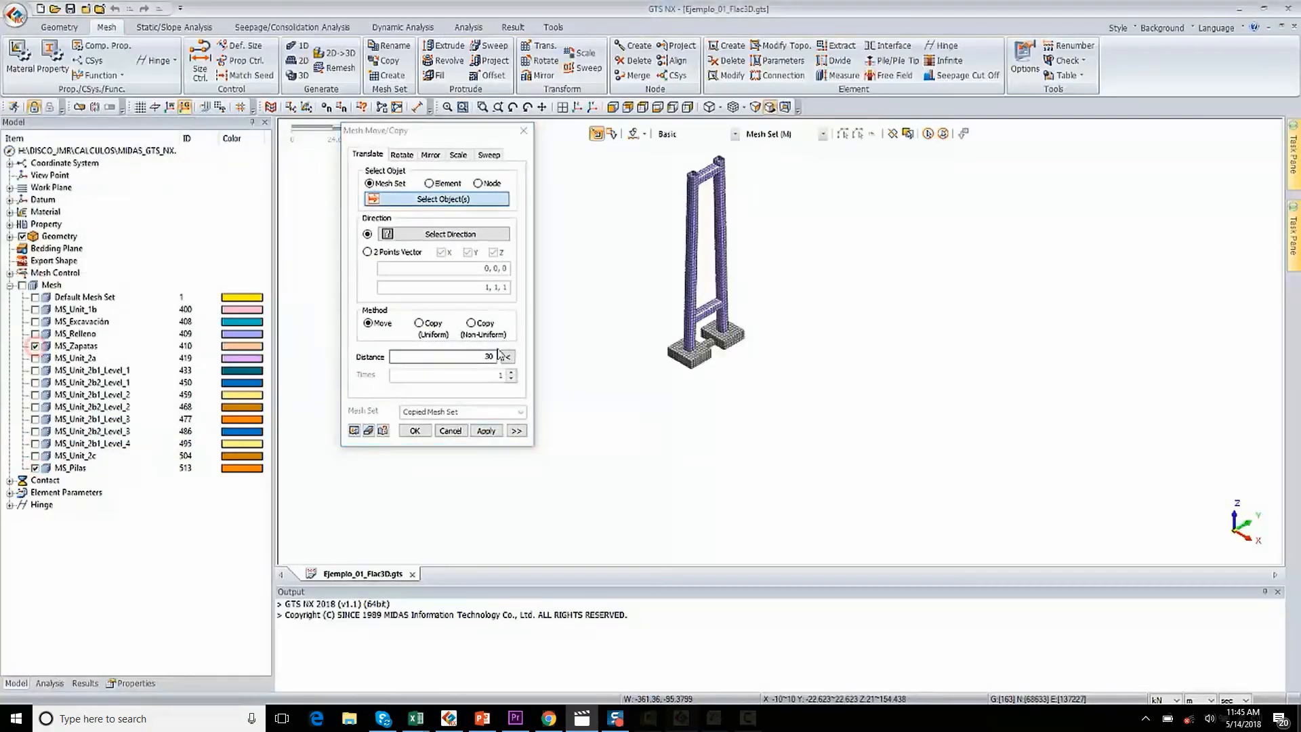
{"action": "left_click_drag", "start_coordinate": [626, 150], "coordinate": [831, 440]}
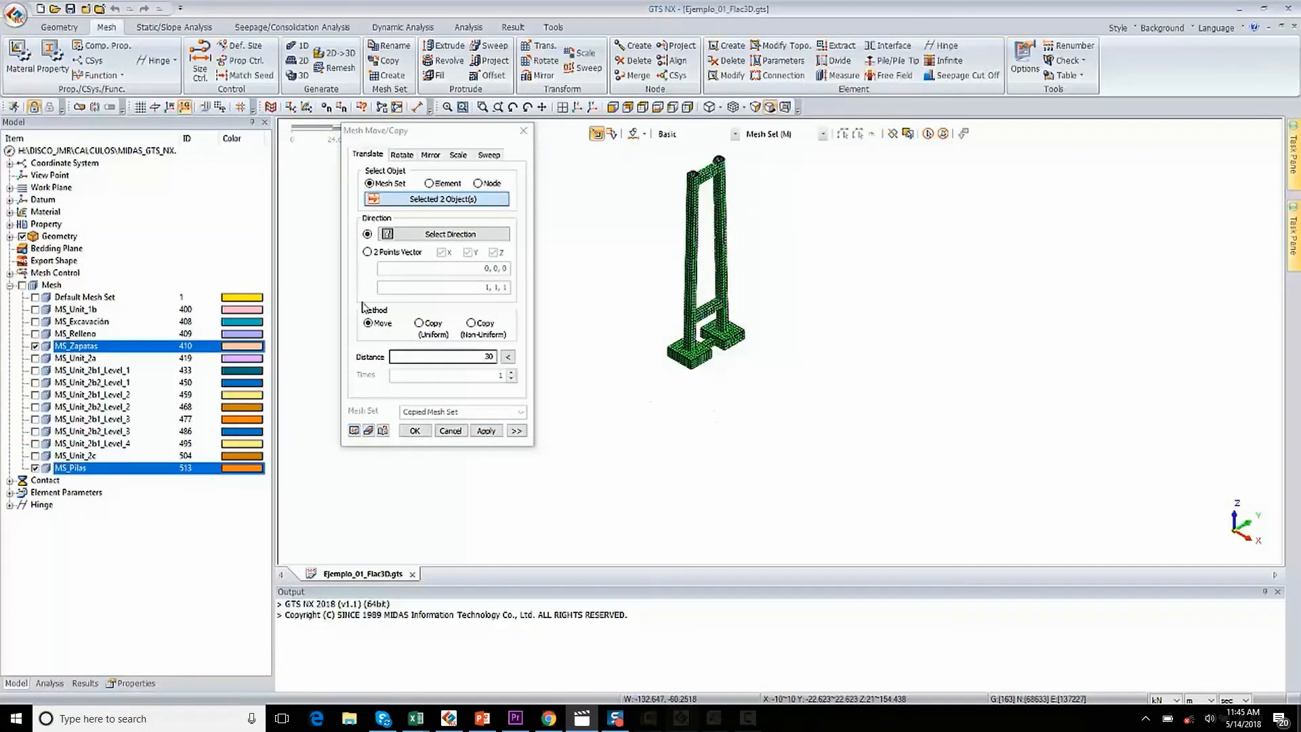
- Move the selected piers and footings mesh sets 100 m upward along the Z datum axis
{"action": "left_click", "coordinate": [437, 235]}
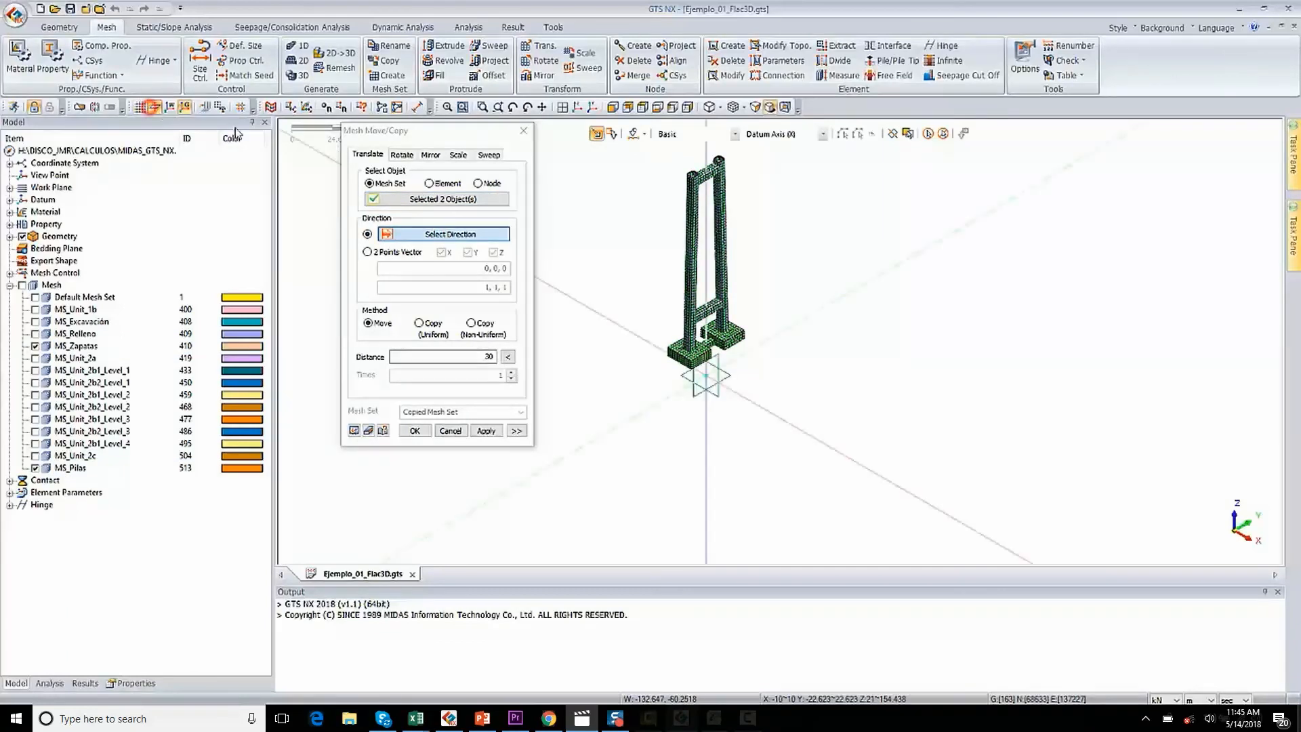
{"action": "left_click", "coordinate": [706, 177]}
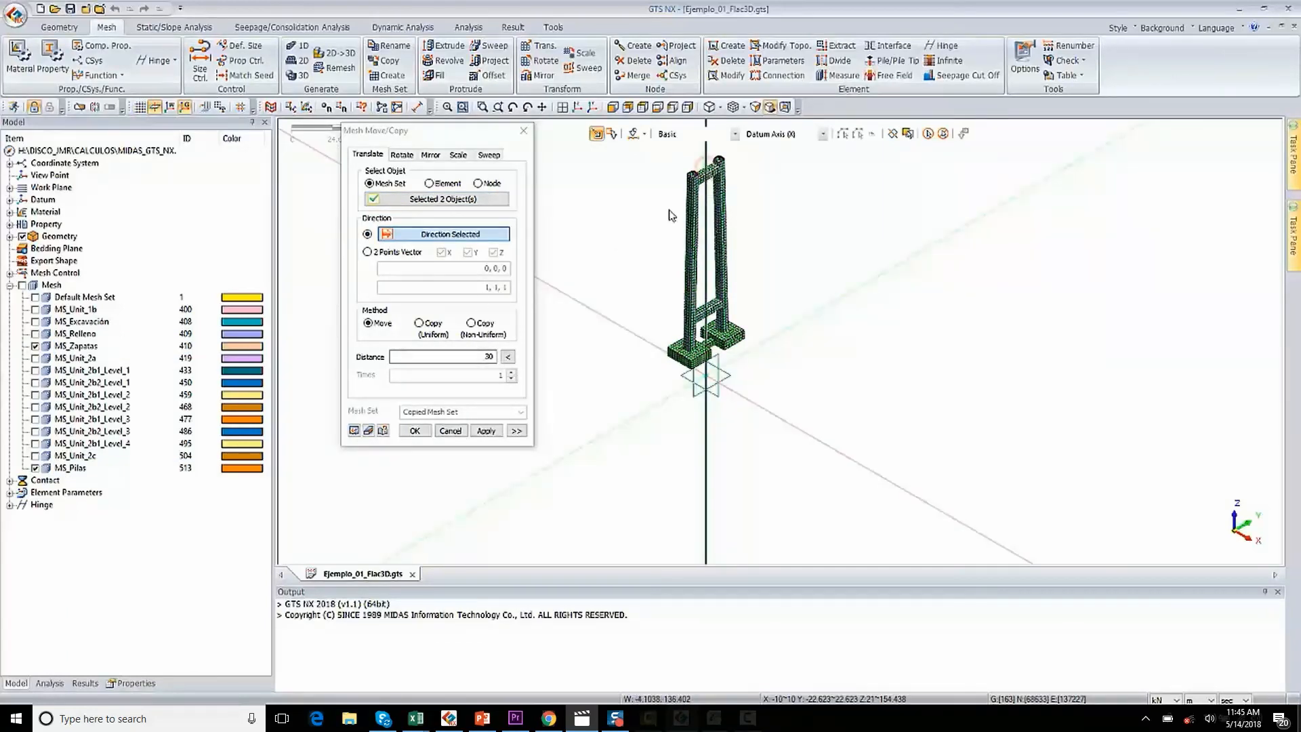
{"action": "left_click", "coordinate": [486, 357]}
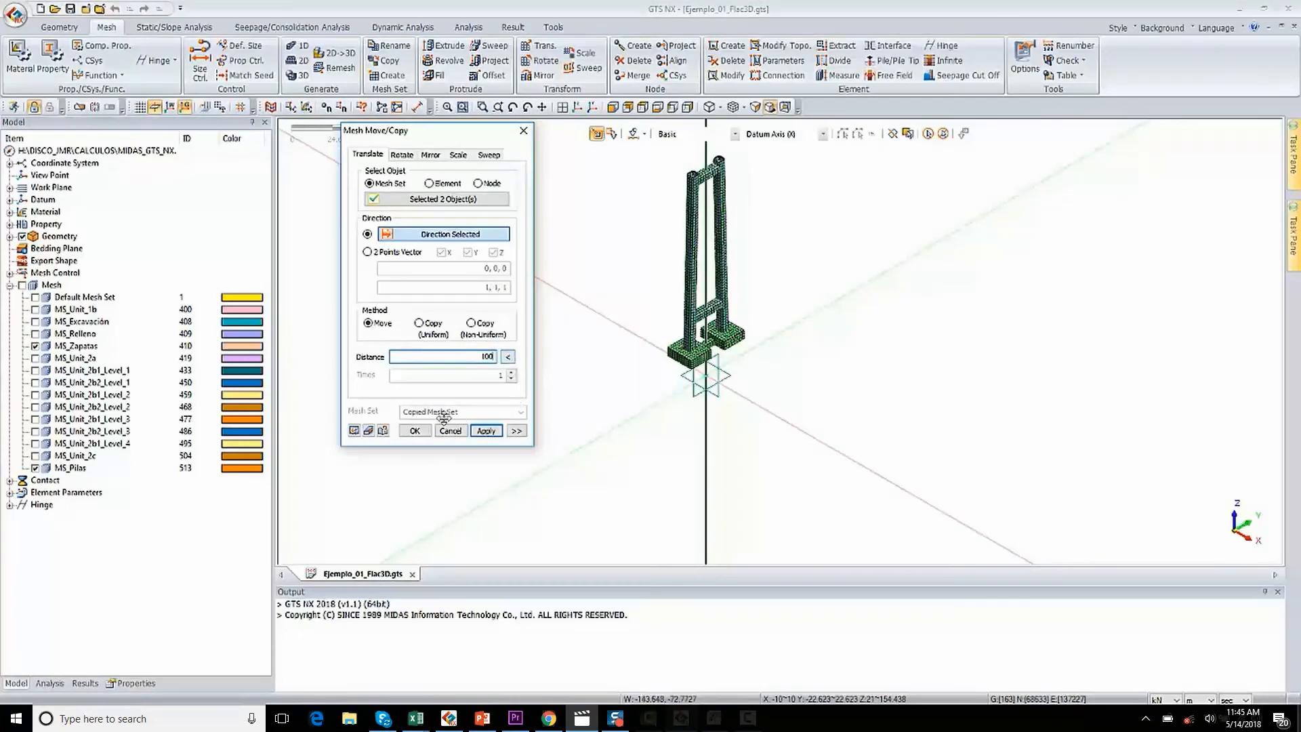
{"action": "left_click", "coordinate": [421, 432]}
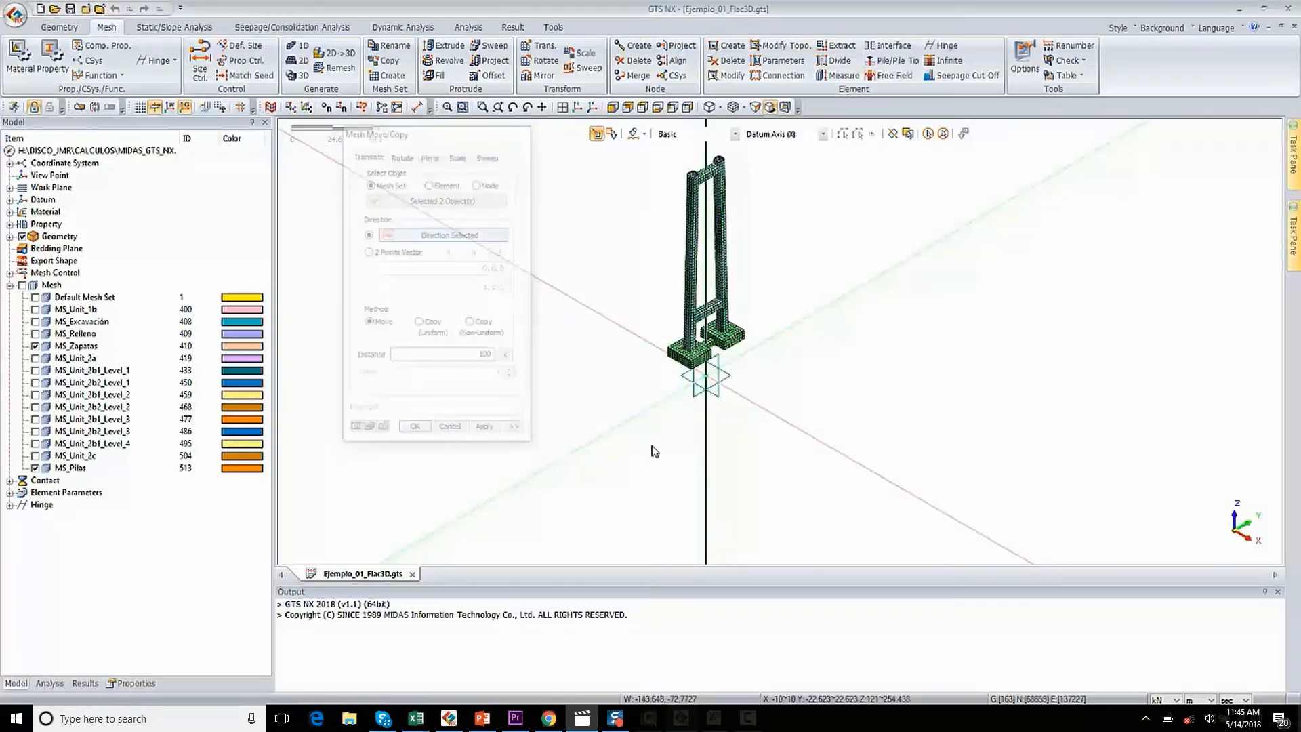
- Turn the display of all mesh sets back on
{"action": "scroll", "coordinate": [692, 375], "scroll_direction": "down", "scroll_amount": 3}
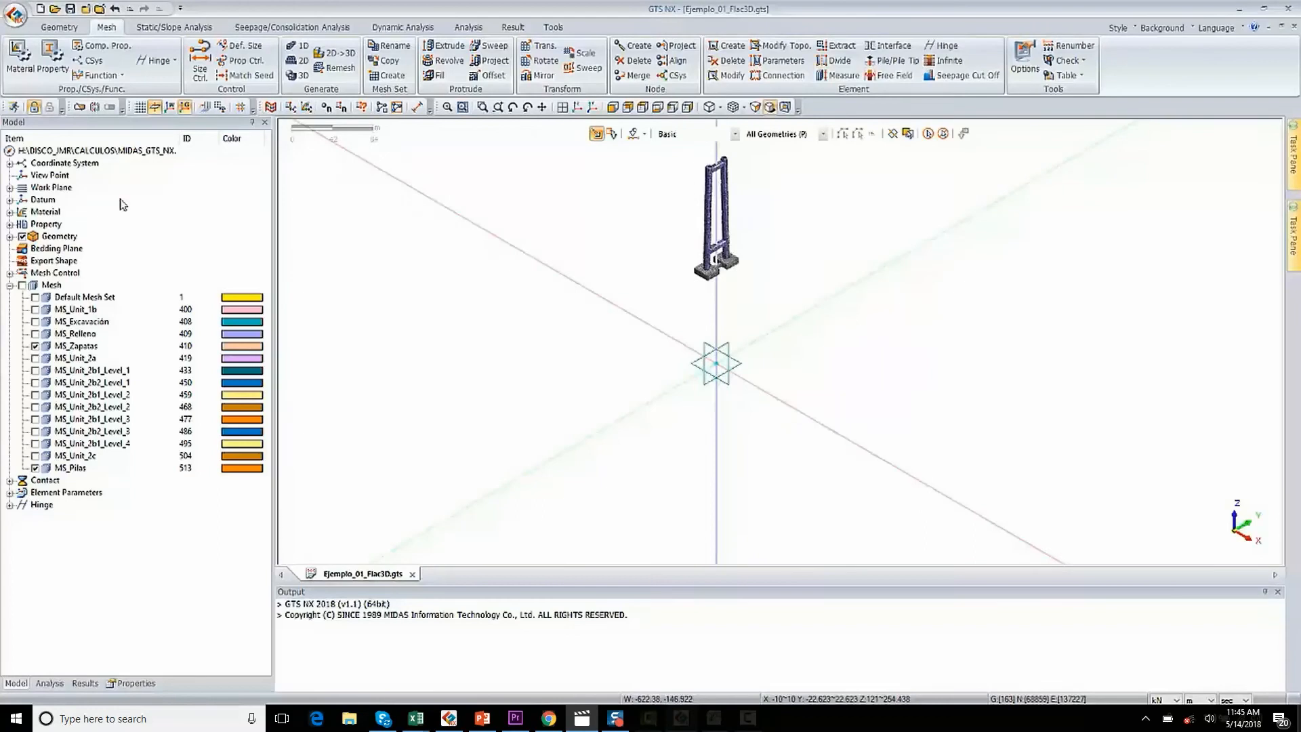
{"action": "left_click", "coordinate": [22, 285]}
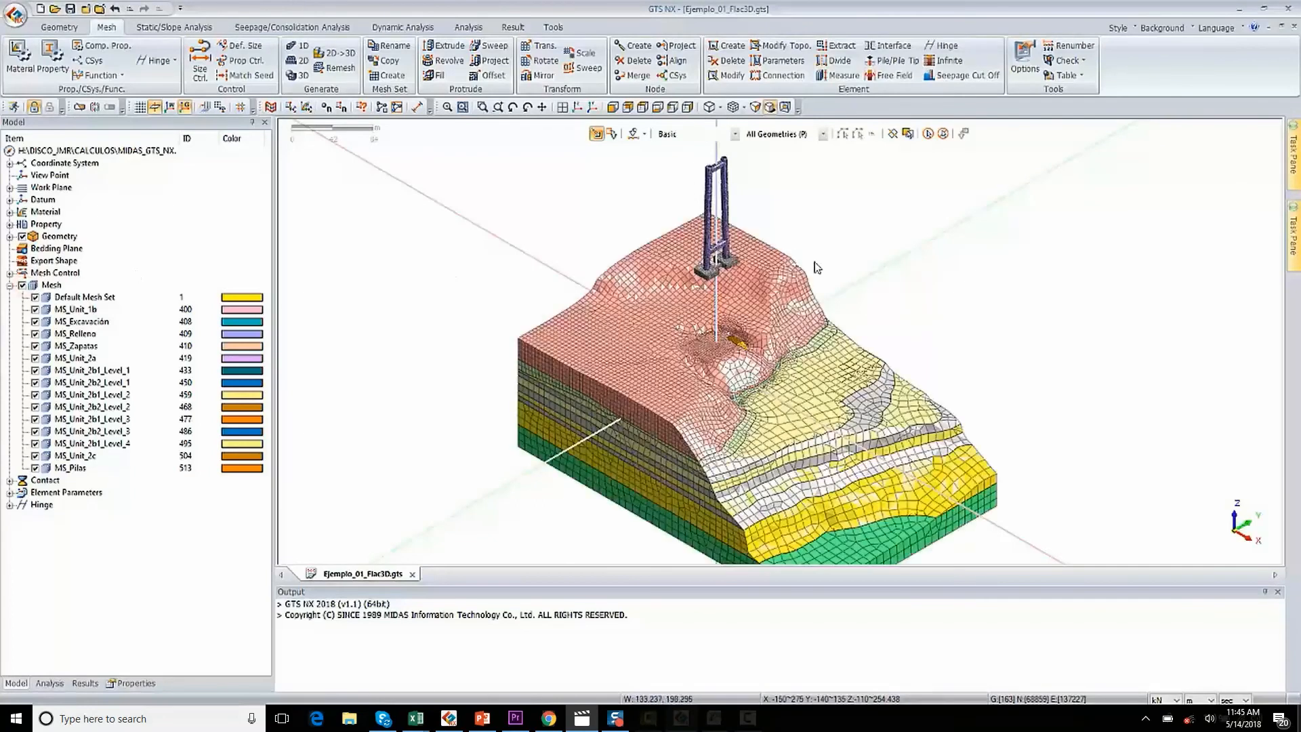
{"action": "scroll", "coordinate": [821, 277], "scroll_direction": "down", "scroll_amount": 3}
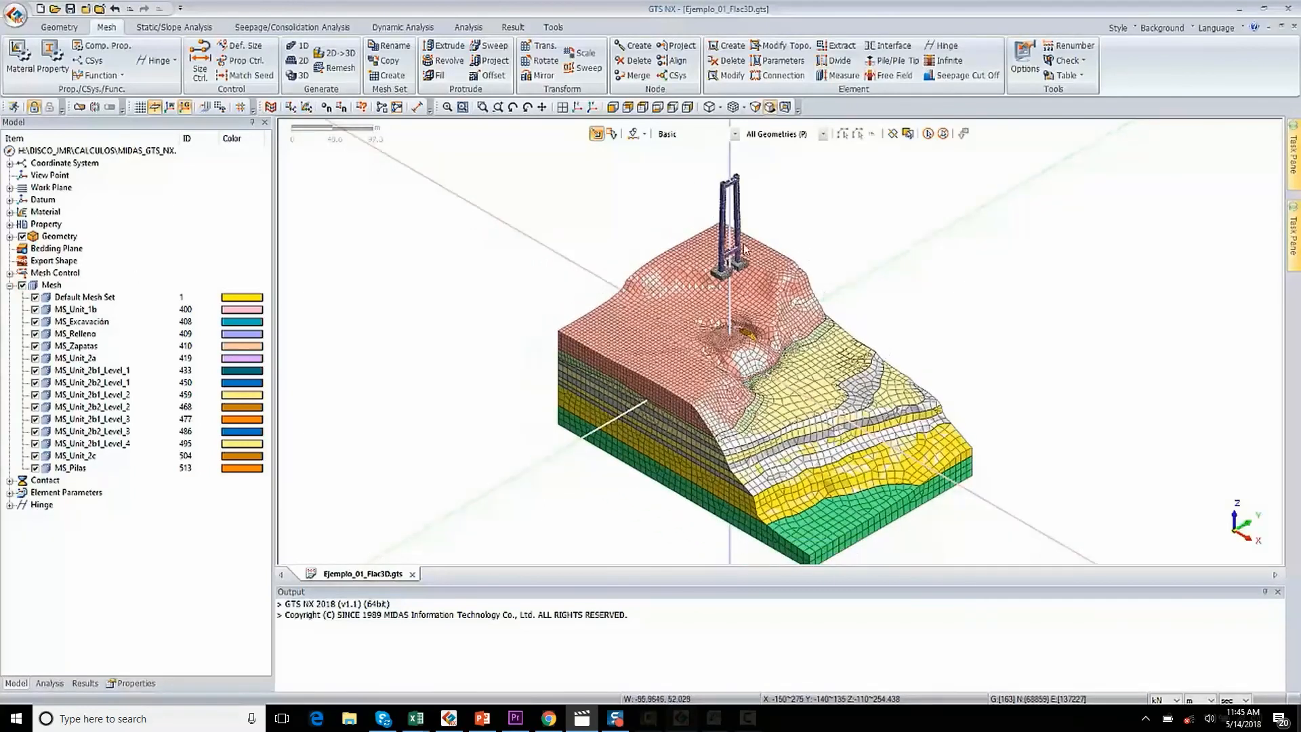
{"action": "scroll", "coordinate": [676, 271], "scroll_direction": "up", "scroll_amount": 2}
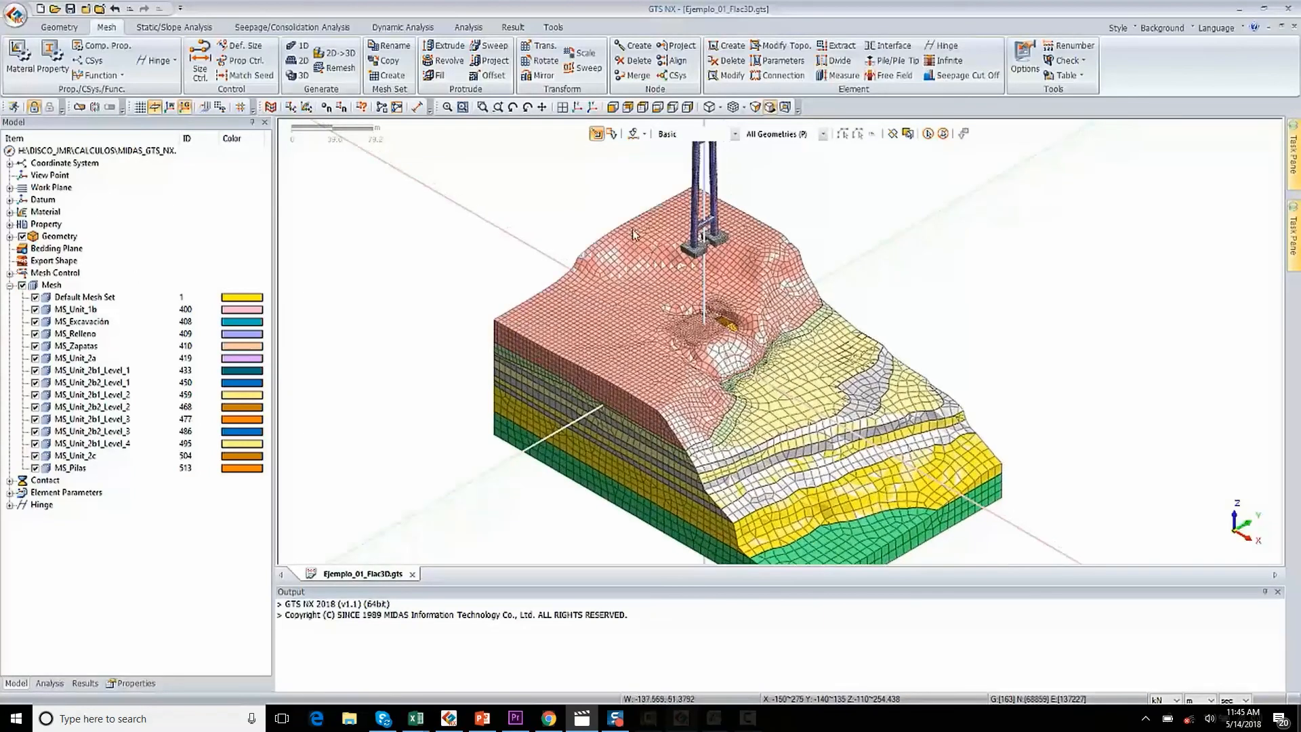
{"action": "scroll", "coordinate": [640, 234], "scroll_direction": "up", "scroll_amount": 1}
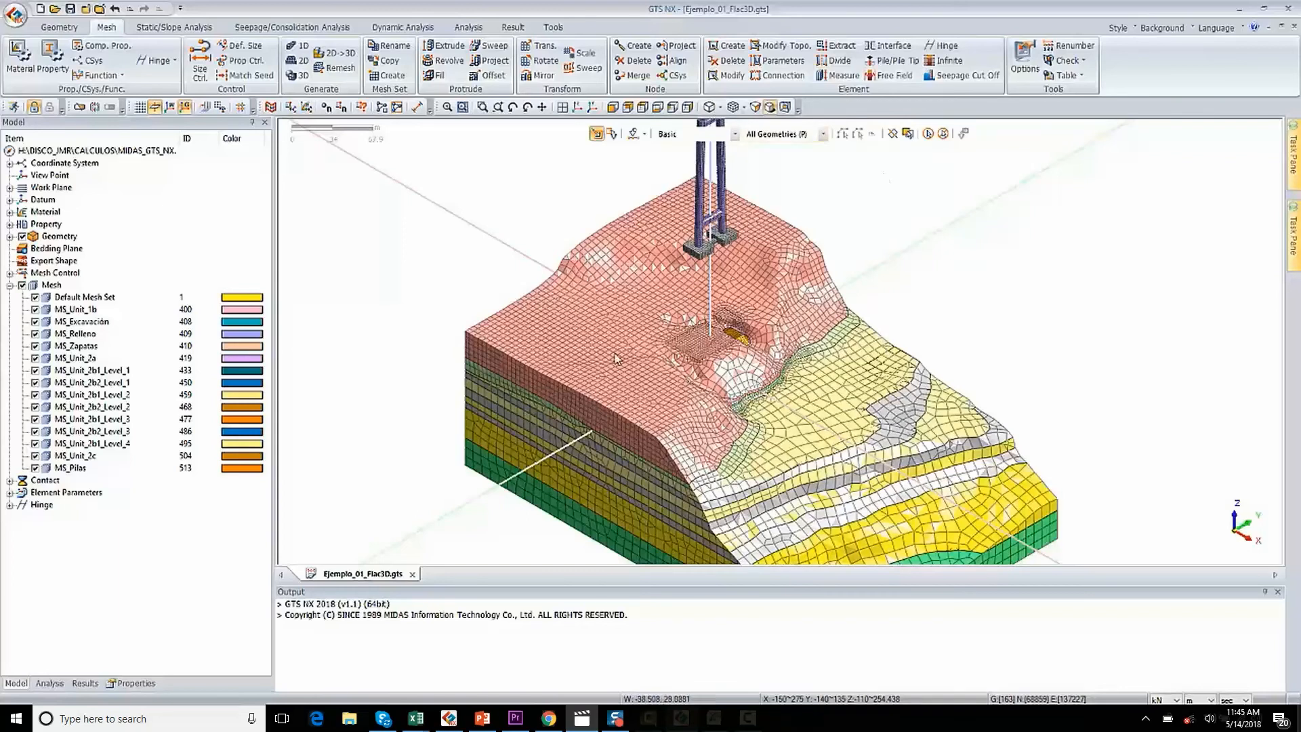
- Highlight the MS_Excavación mesh set and hide and show it to examine the excavation zone
{"action": "left_click", "coordinate": [83, 322]}
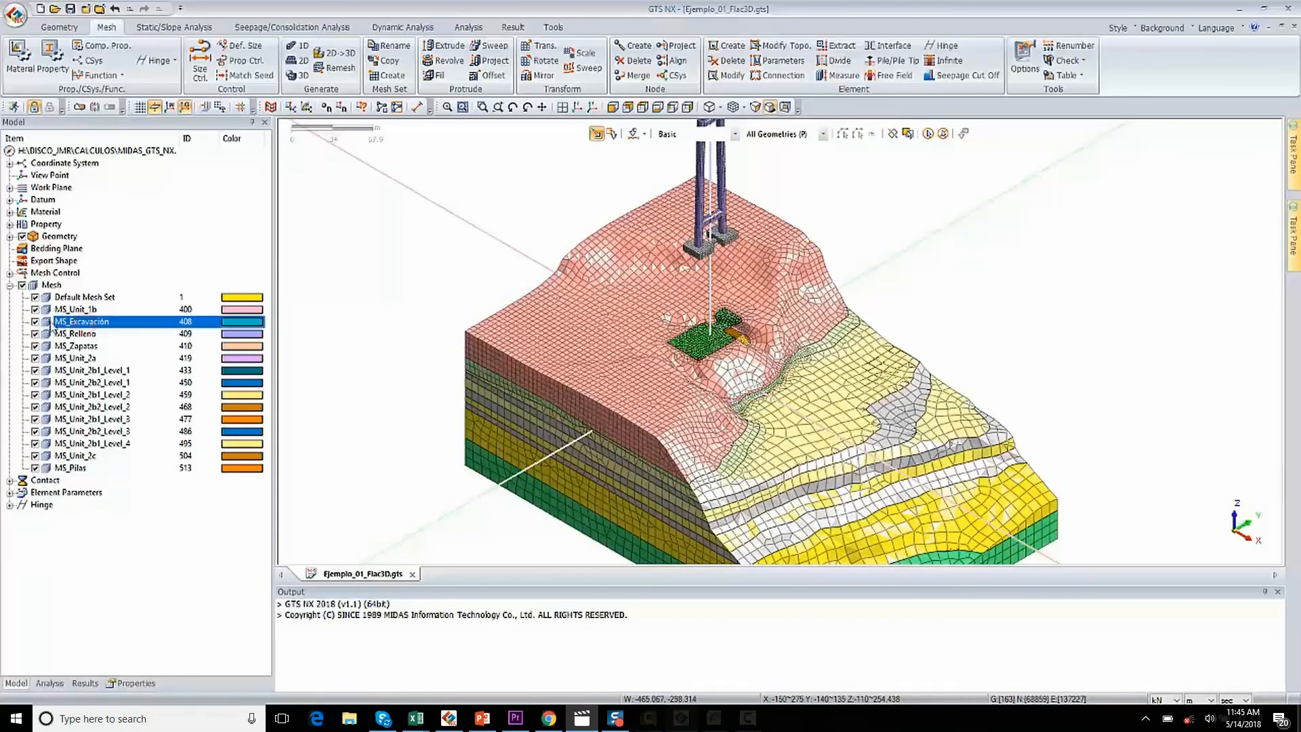
{"action": "left_click", "coordinate": [35, 321]}
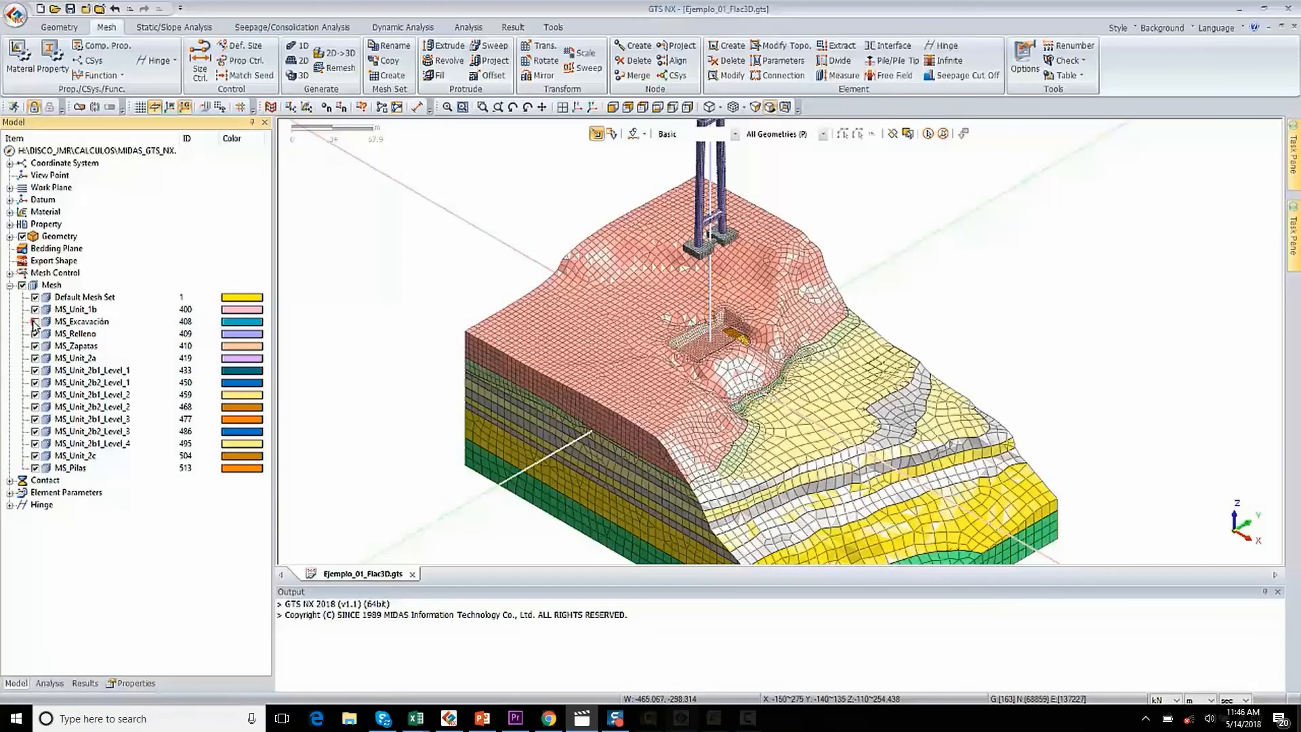
{"action": "left_click", "coordinate": [35, 321]}
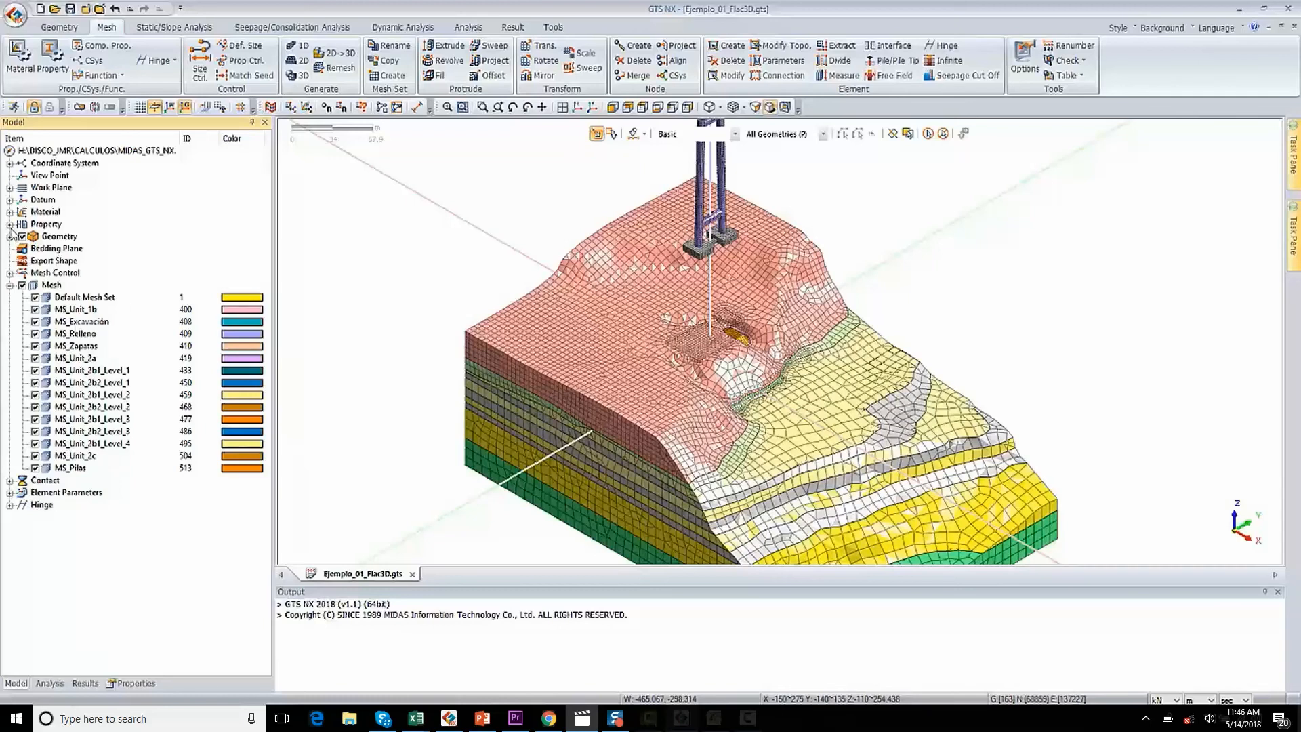
- Duplicate the 3D property Pr_Unit_1b and rename the copy Pr_Unit_1b_Exc
{"action": "left_click", "coordinate": [9, 225]}
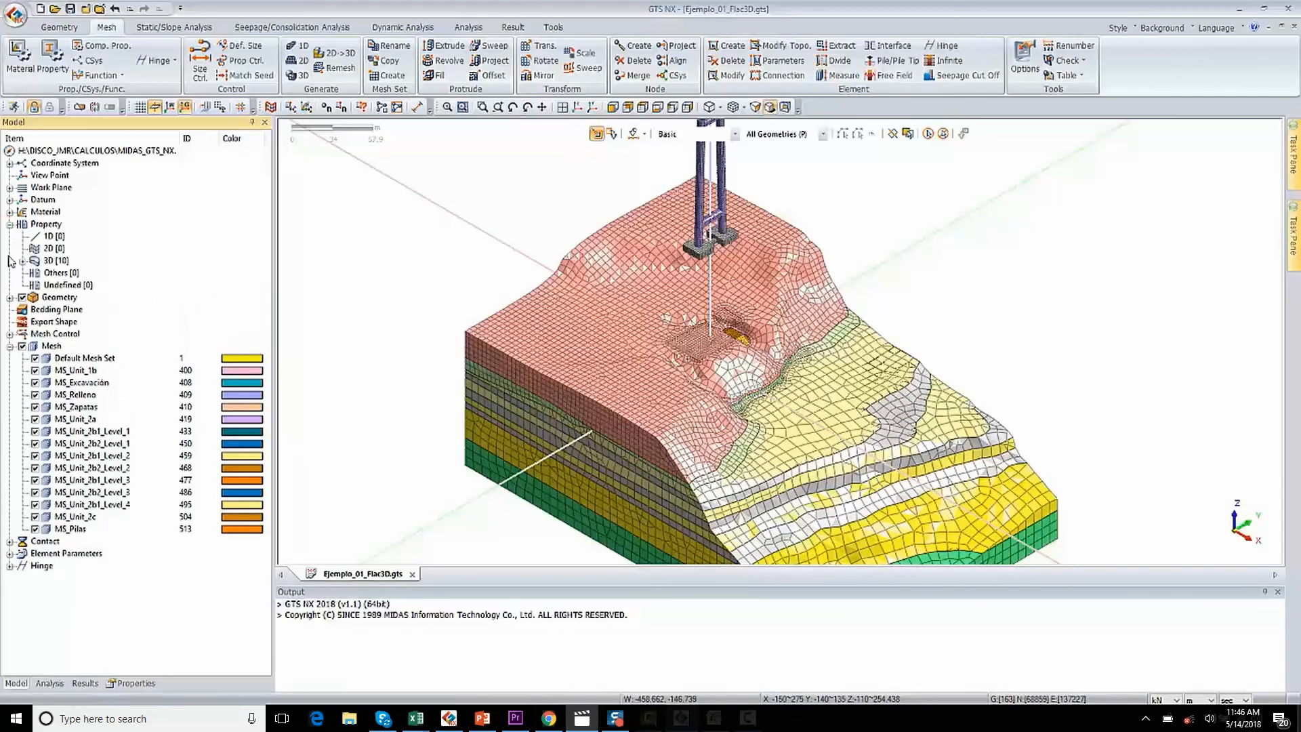
{"action": "left_click", "coordinate": [22, 260]}
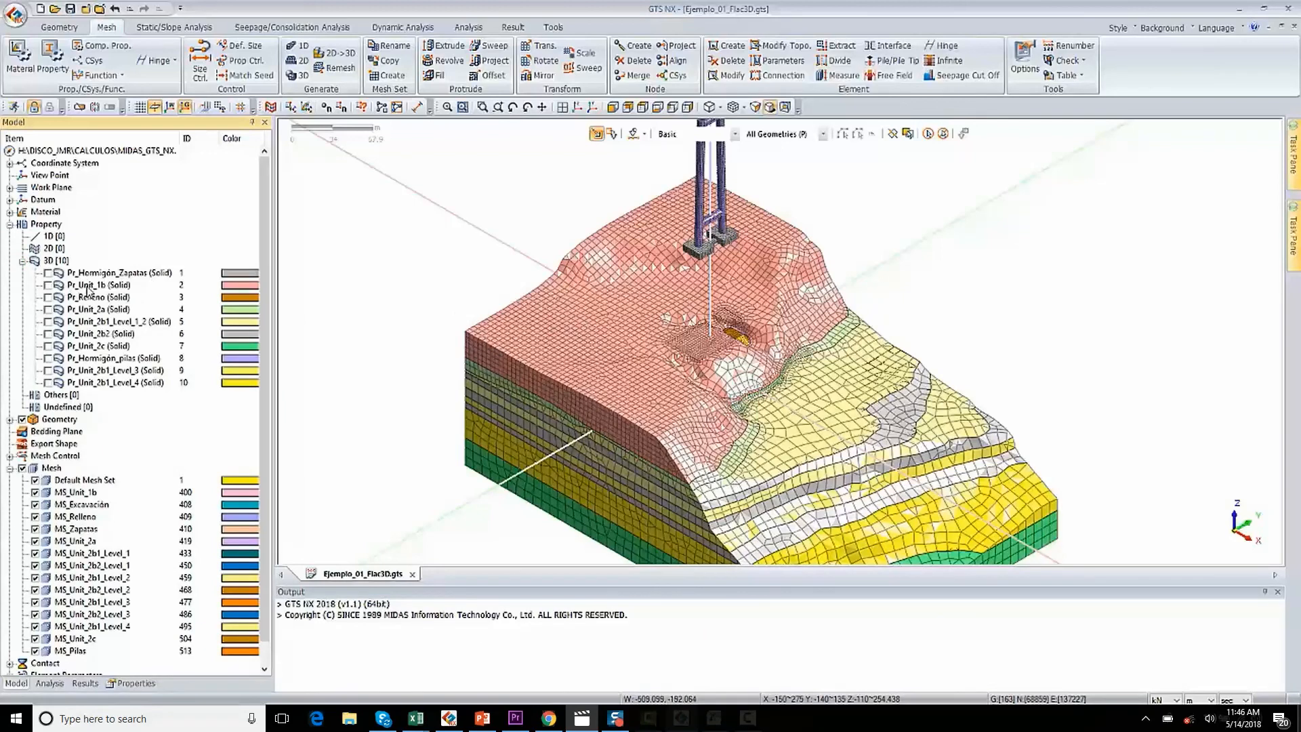
{"action": "right_click", "coordinate": [100, 285]}
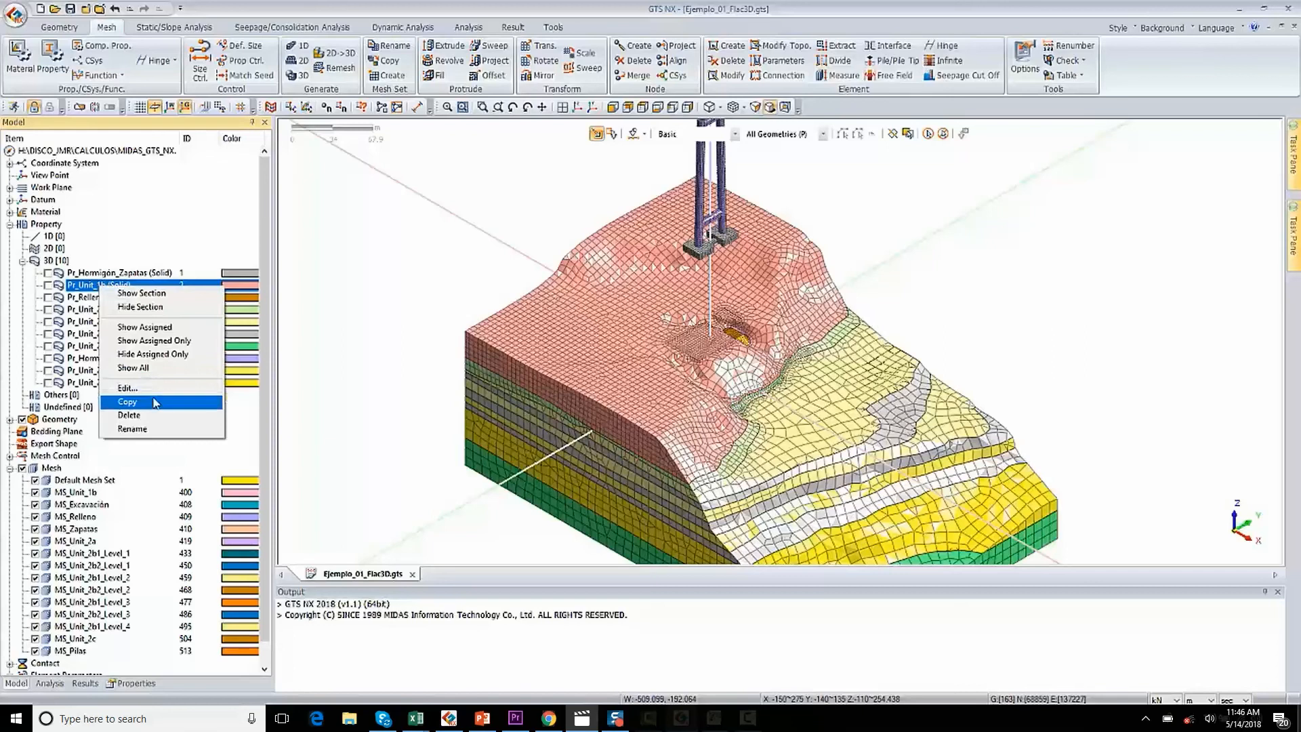
{"action": "left_click", "coordinate": [154, 402]}
{"action": "left_click", "coordinate": [101, 395]}
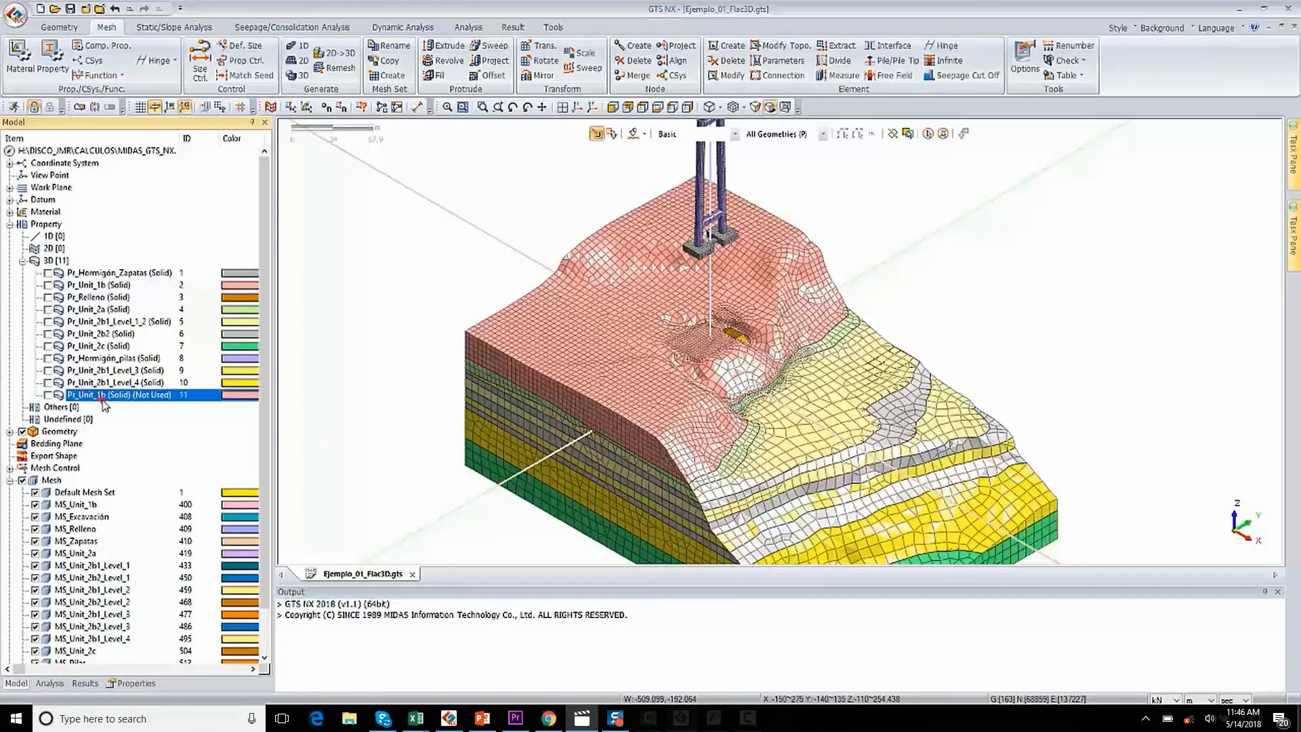
{"action": "left_click", "coordinate": [105, 398]}
{"action": "left_click", "coordinate": [115, 392]}
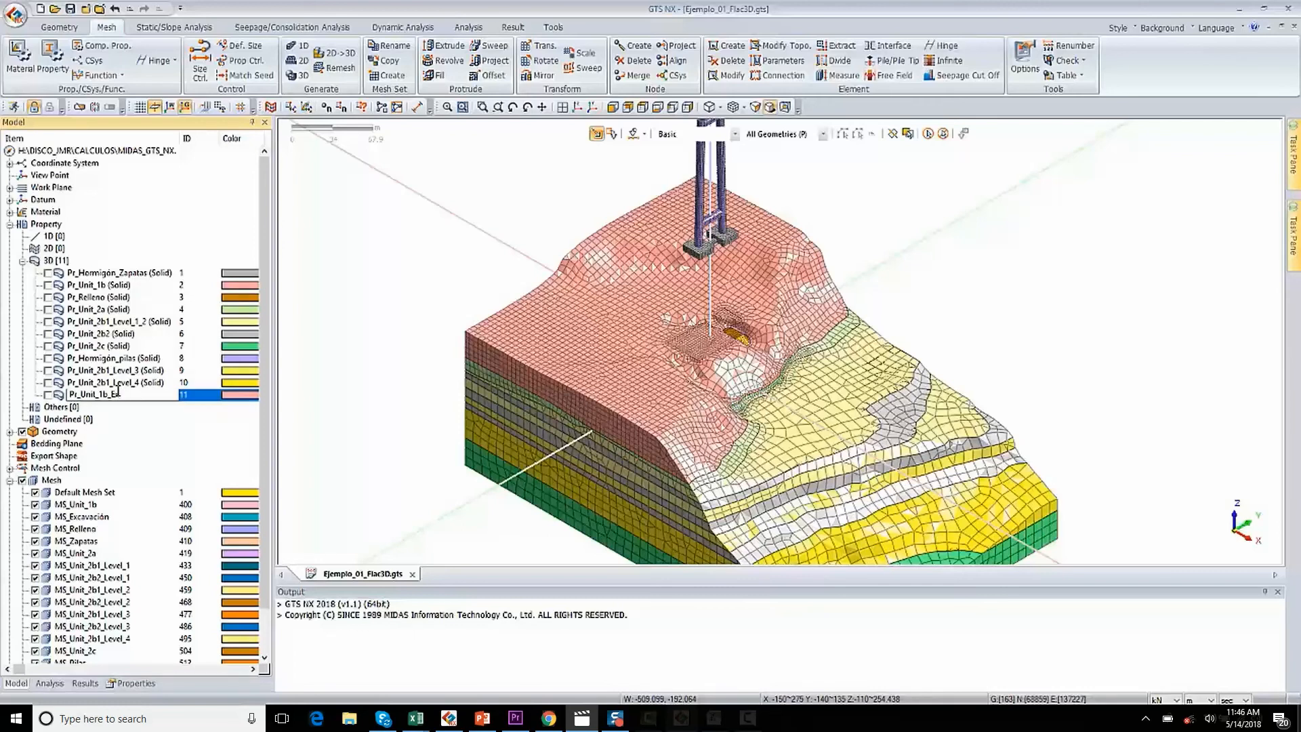
{"action": "key", "text": "Return"}
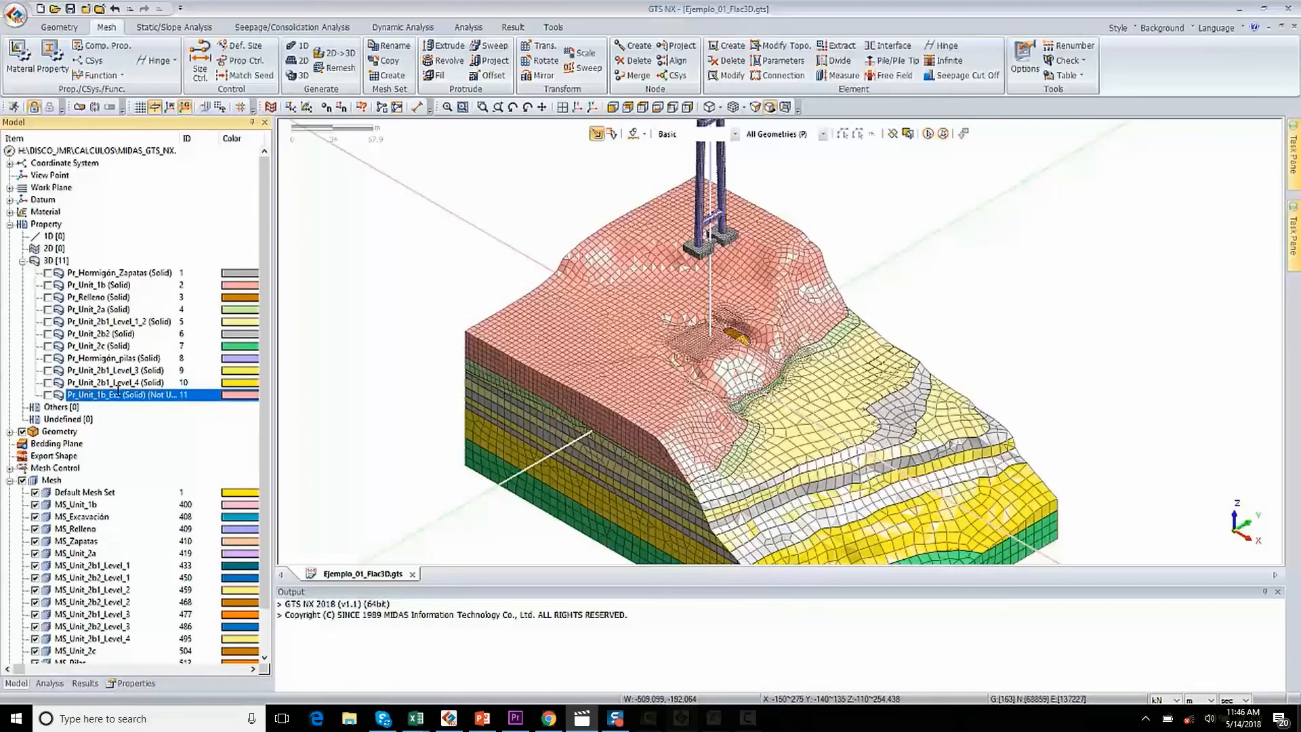
- Isolate the MS_Excavación mesh set and change the property of all its 3D elements to Pr_Unit_1b_Exc
{"action": "left_click", "coordinate": [22, 480]}
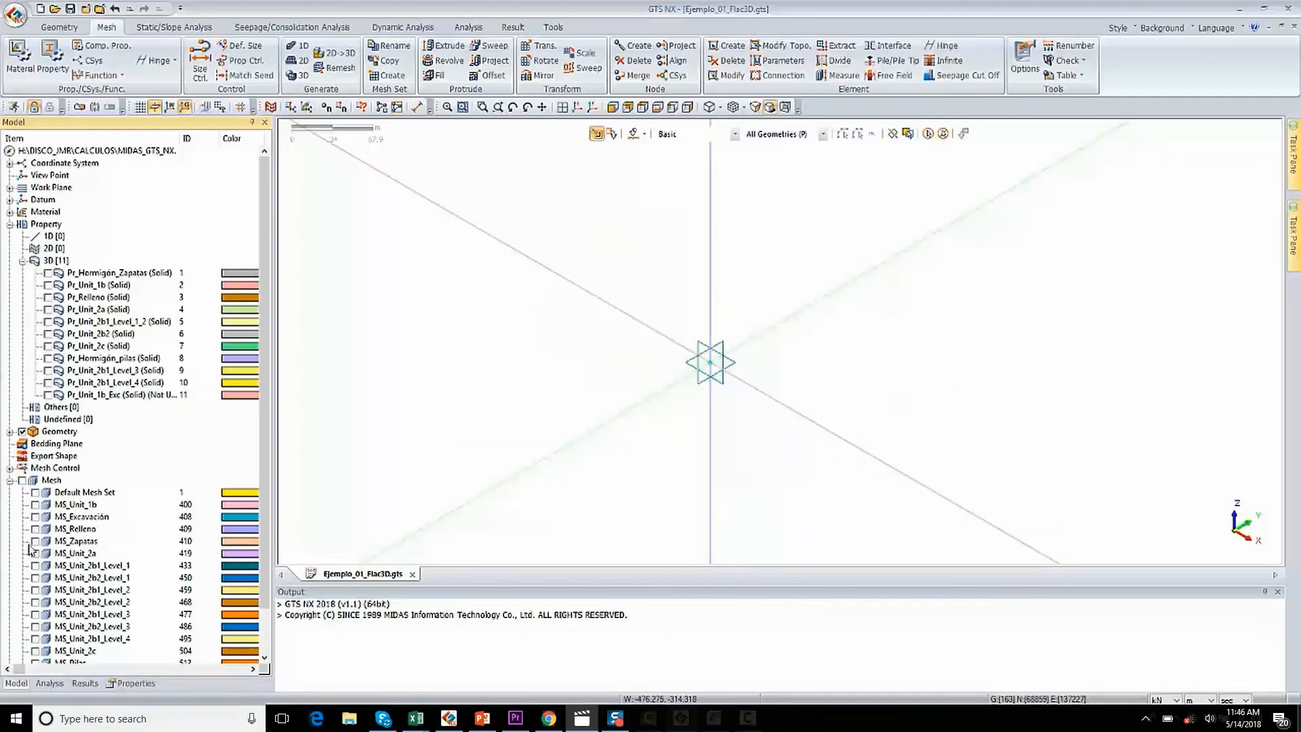
{"action": "left_click", "coordinate": [35, 517]}
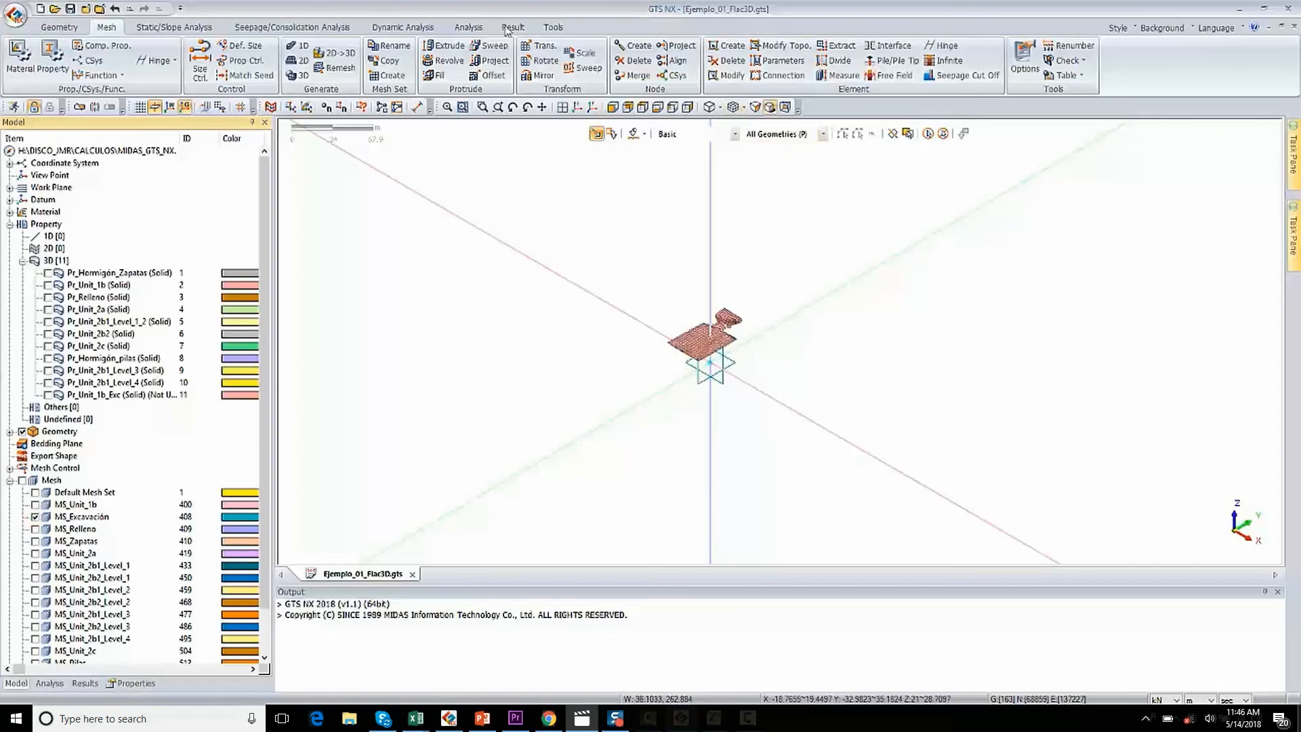
{"action": "left_click", "coordinate": [786, 62]}
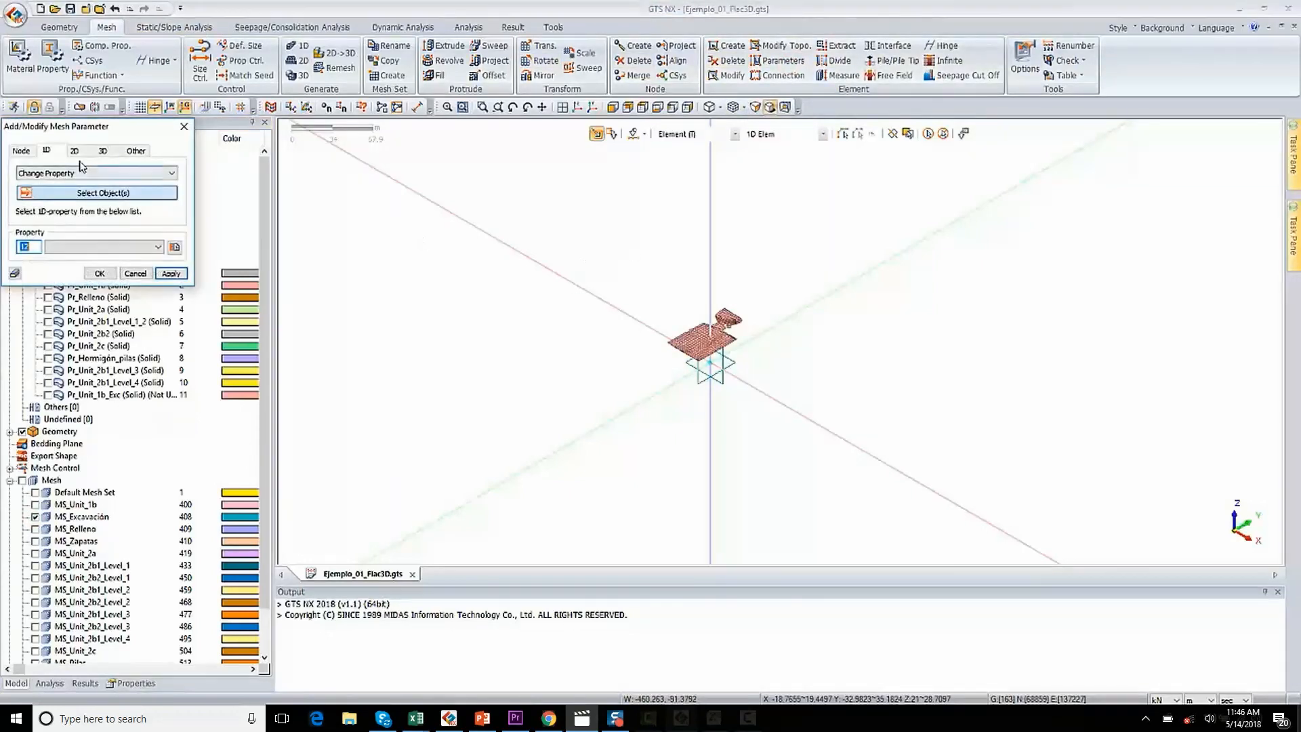
{"action": "left_click", "coordinate": [103, 150]}
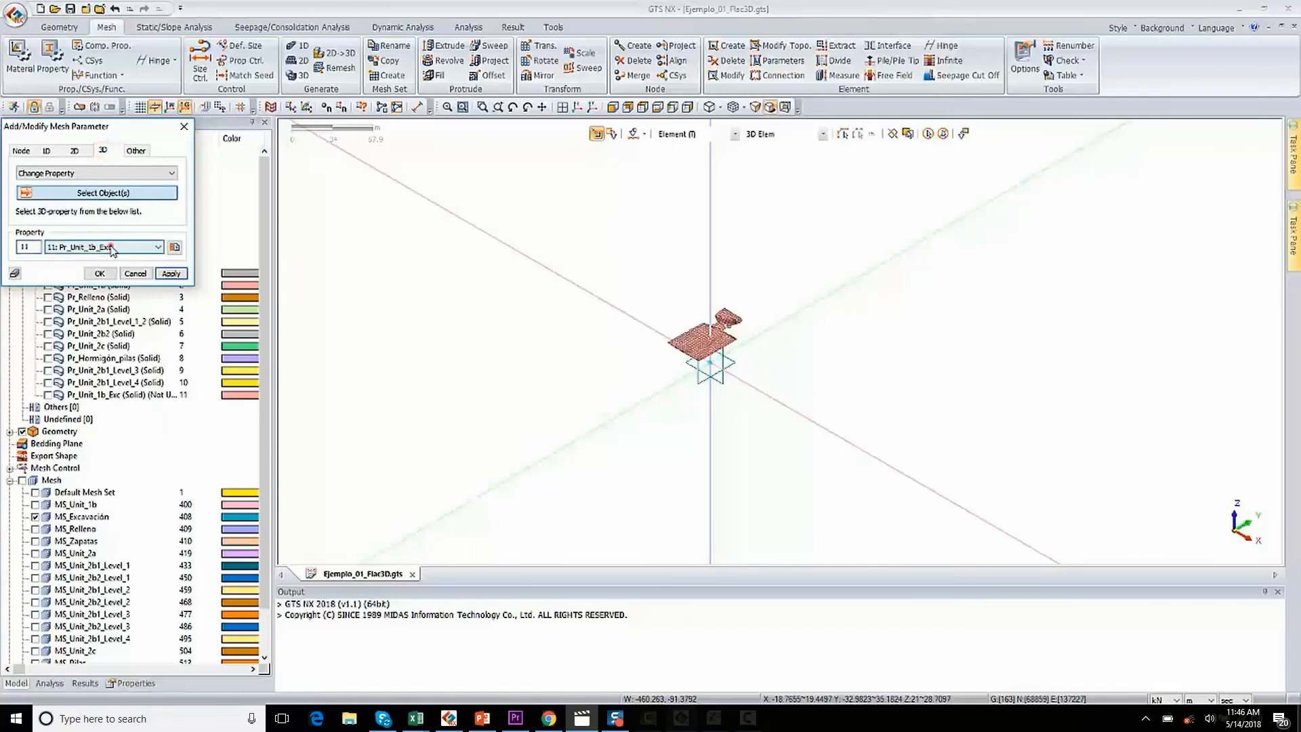
{"action": "left_click", "coordinate": [112, 246]}
{"action": "left_click_drag", "start_coordinate": [578, 250], "coordinate": [830, 429]}
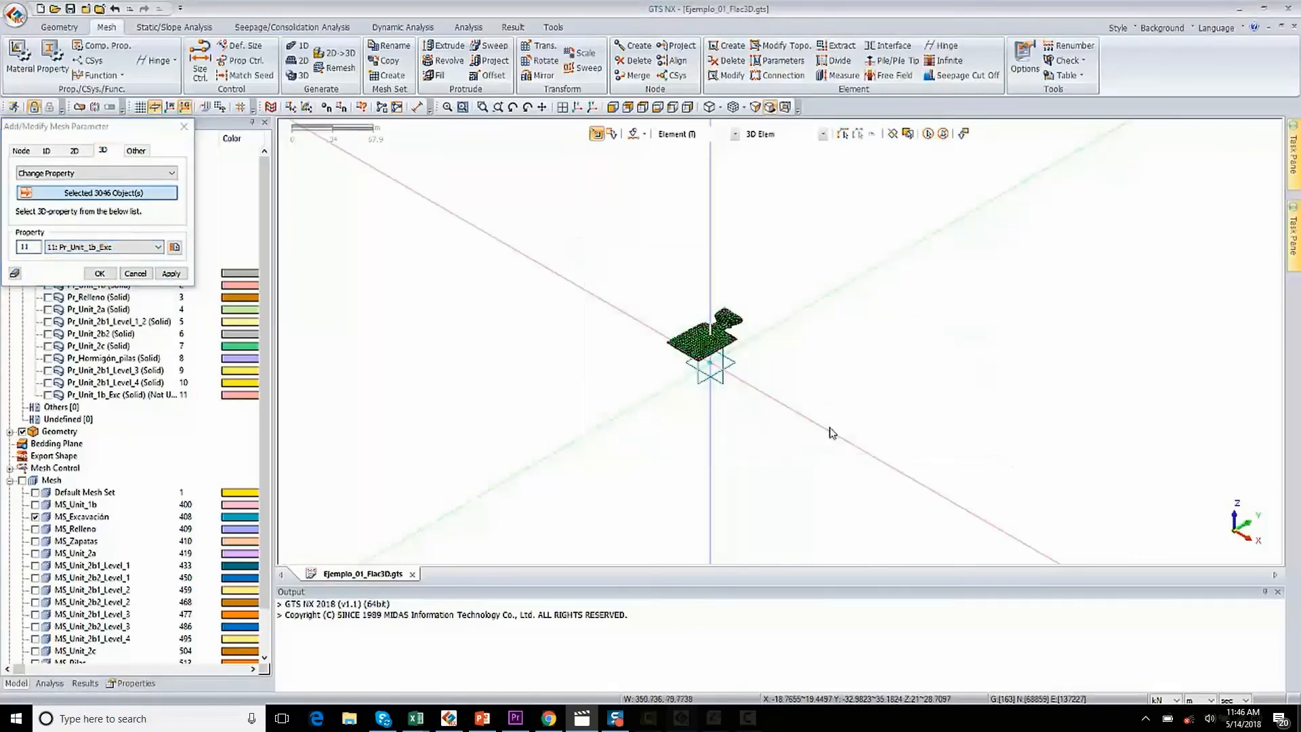
{"action": "left_click", "coordinate": [101, 274]}
- Turn the display of all mesh sets back on and save the model
{"action": "scroll", "coordinate": [163, 379], "scroll_direction": "down", "scroll_amount": 2}
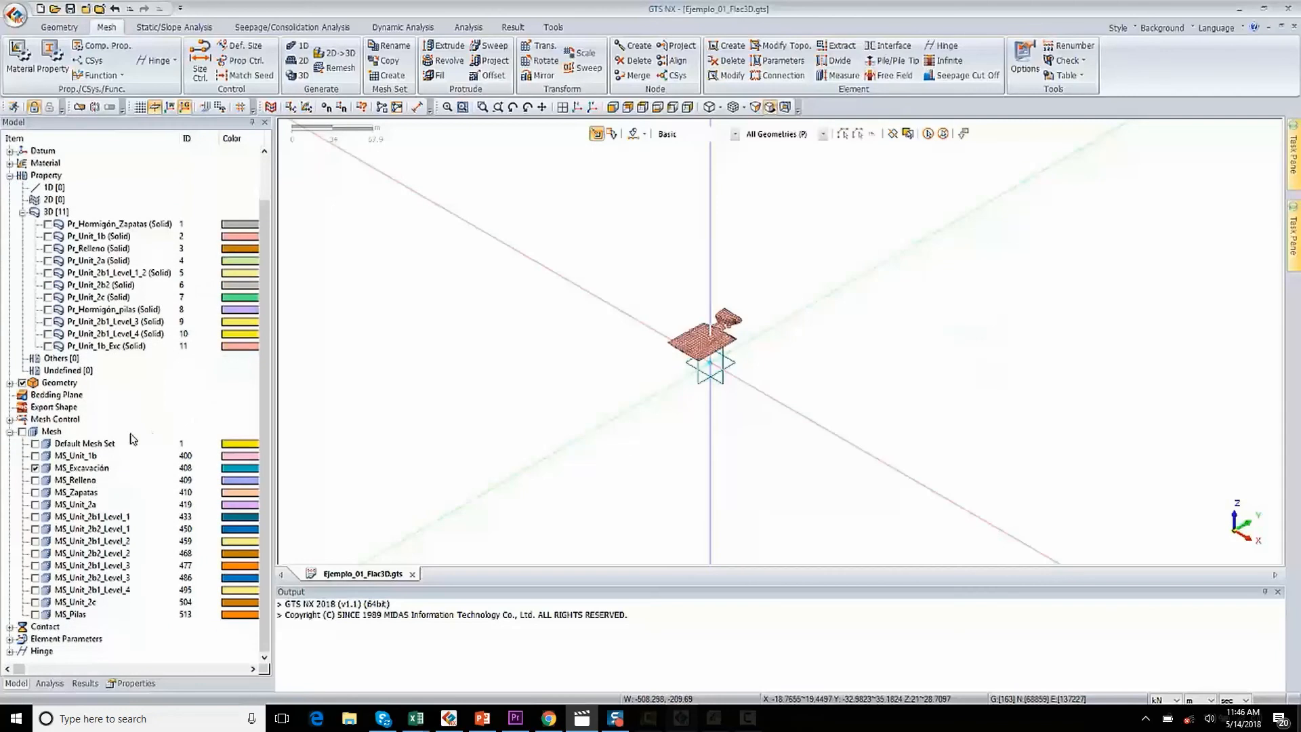
{"action": "left_click", "coordinate": [22, 432]}
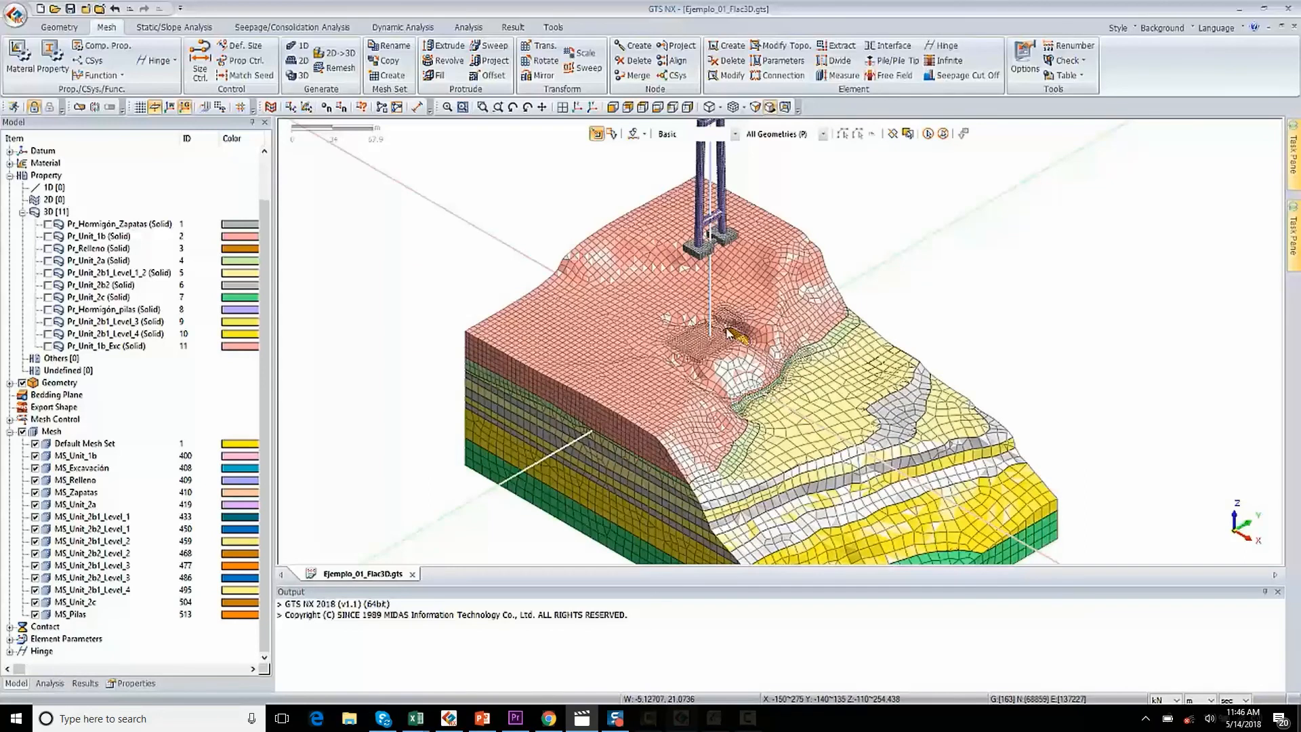
{"action": "scroll", "coordinate": [917, 334], "scroll_direction": "down", "scroll_amount": 3}
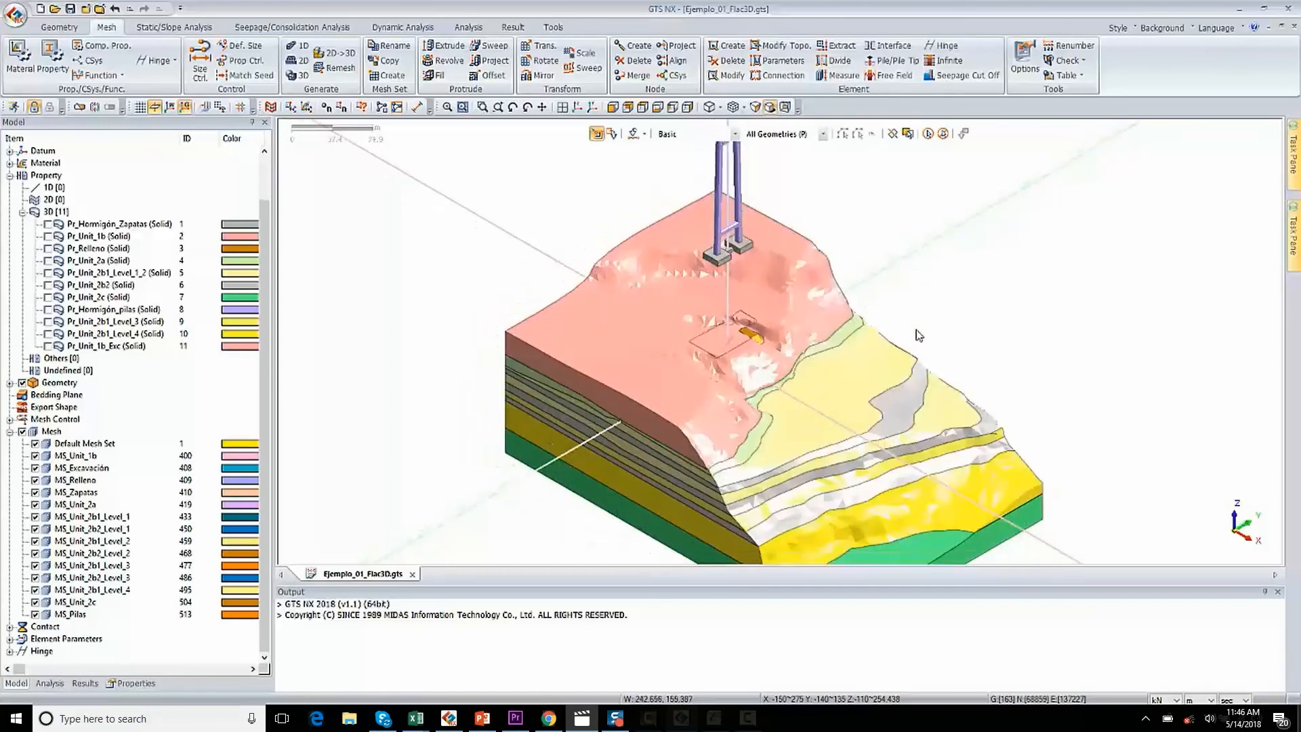
{"action": "middle_click_drag", "start_coordinate": [1008, 413], "coordinate": [975, 379]}
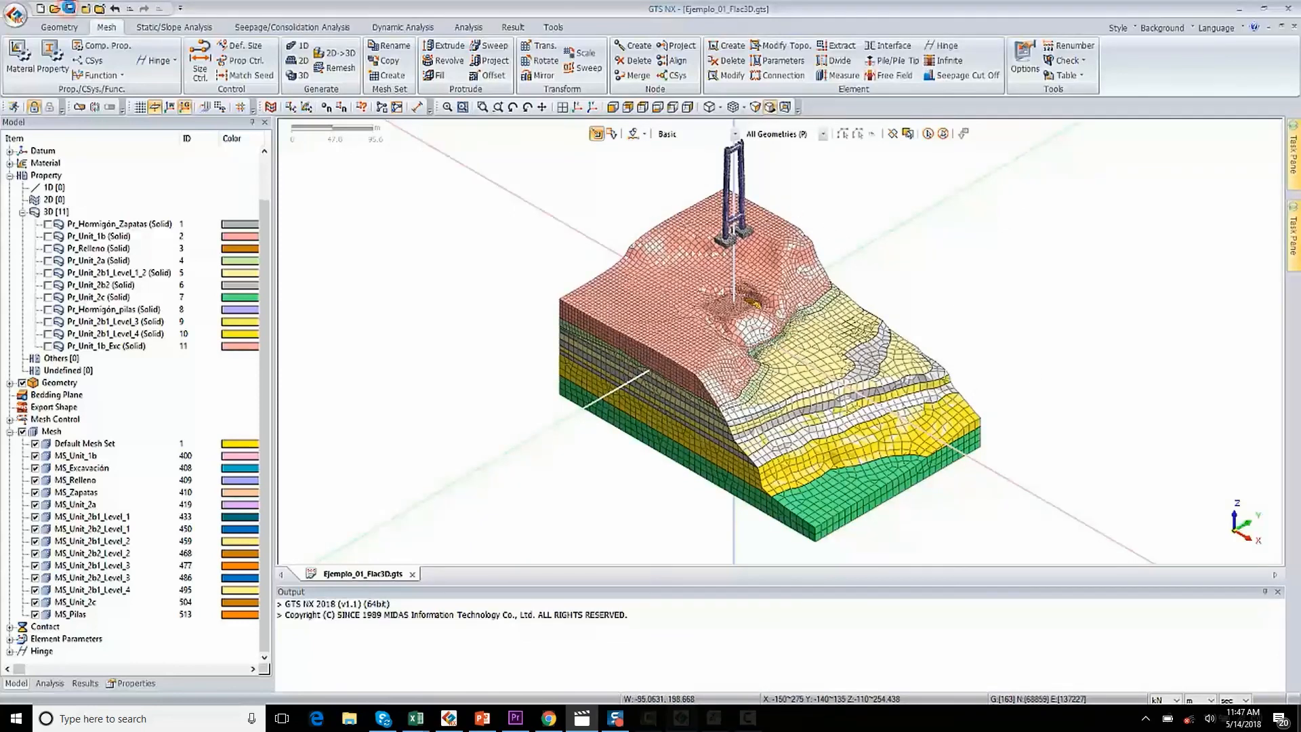
{"action": "left_click", "coordinate": [70, 9]}
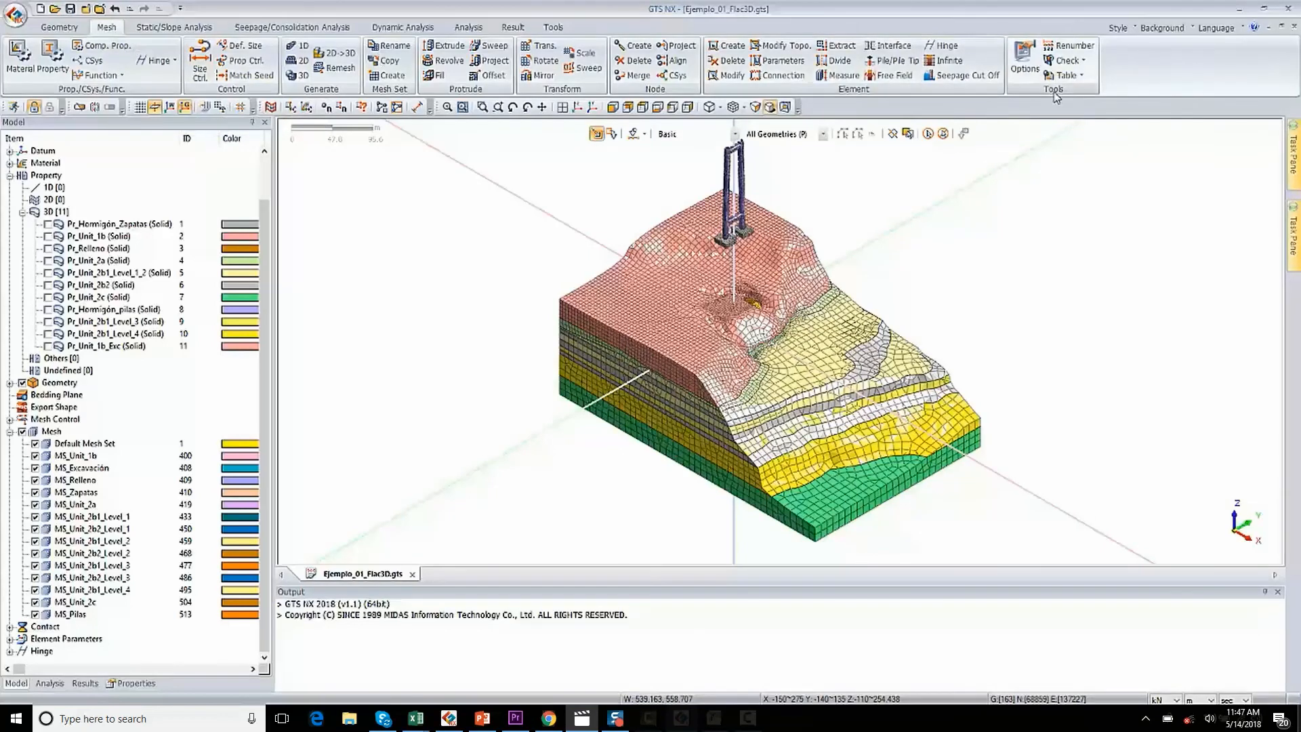
- Open the node table for all nodes, with the mesh sets MS_Unit_1b to MS_Pilas selected
{"action": "left_click", "coordinate": [1071, 77]}
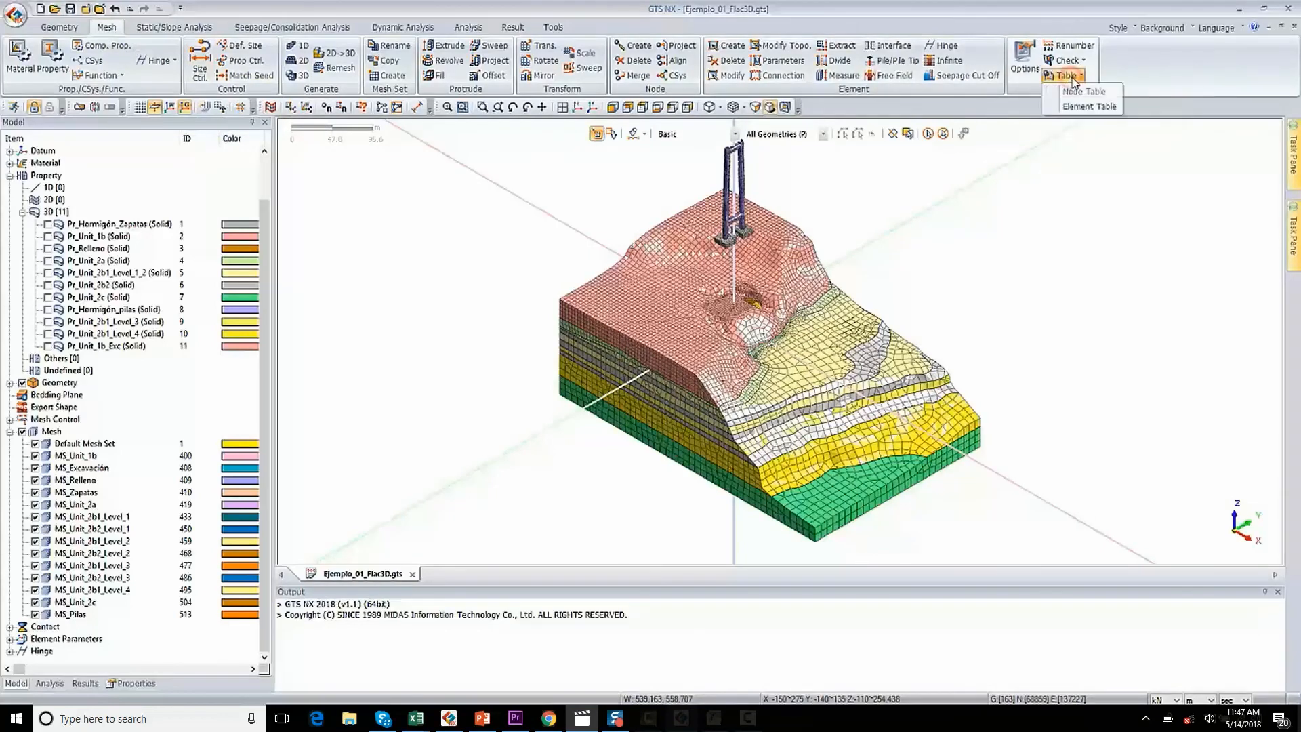
{"action": "left_click", "coordinate": [1092, 95]}
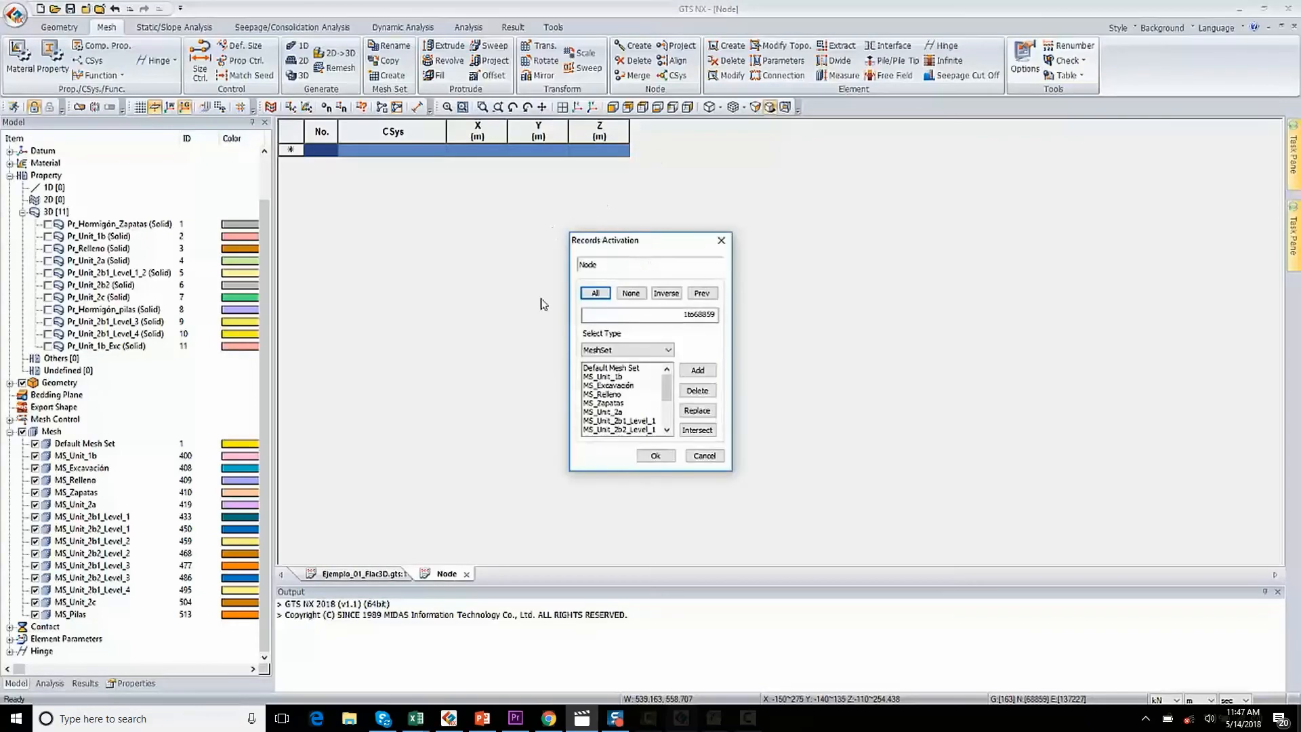
{"action": "left_click", "coordinate": [625, 383]}
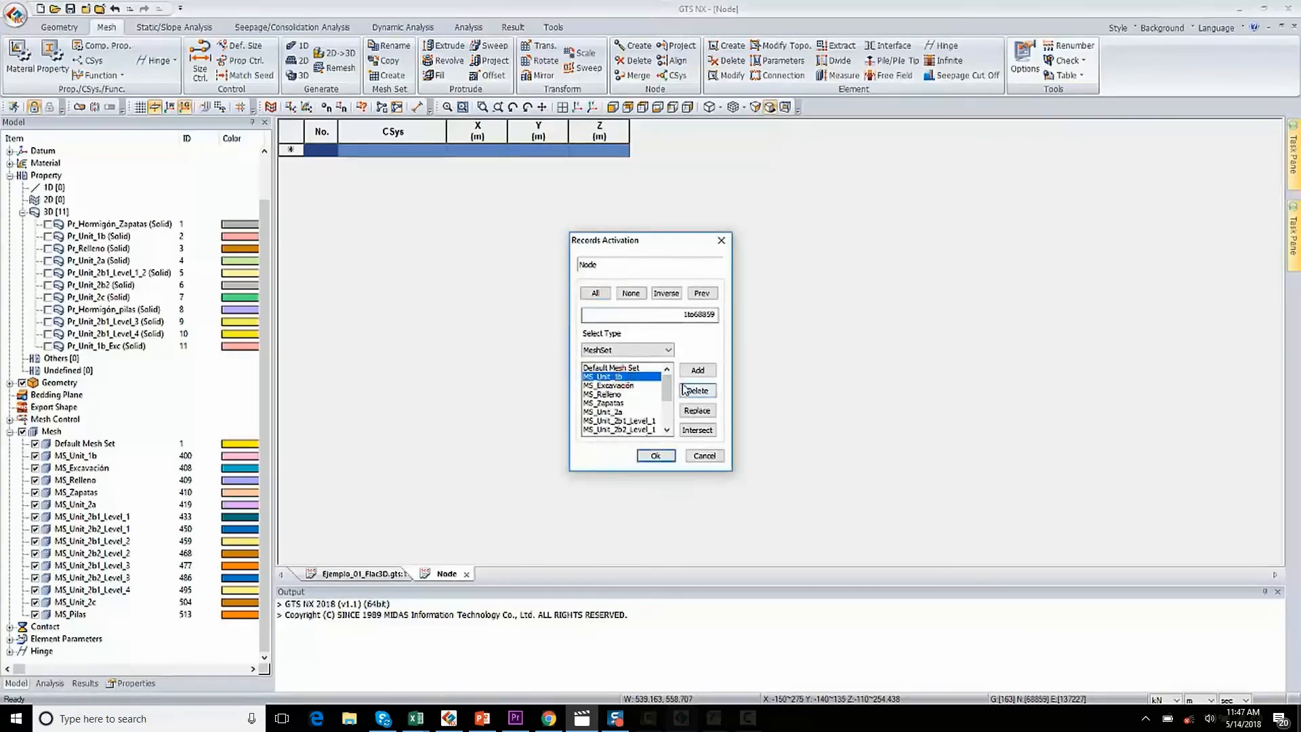
{"action": "left_click_drag", "start_coordinate": [668, 386], "coordinate": [668, 418]}
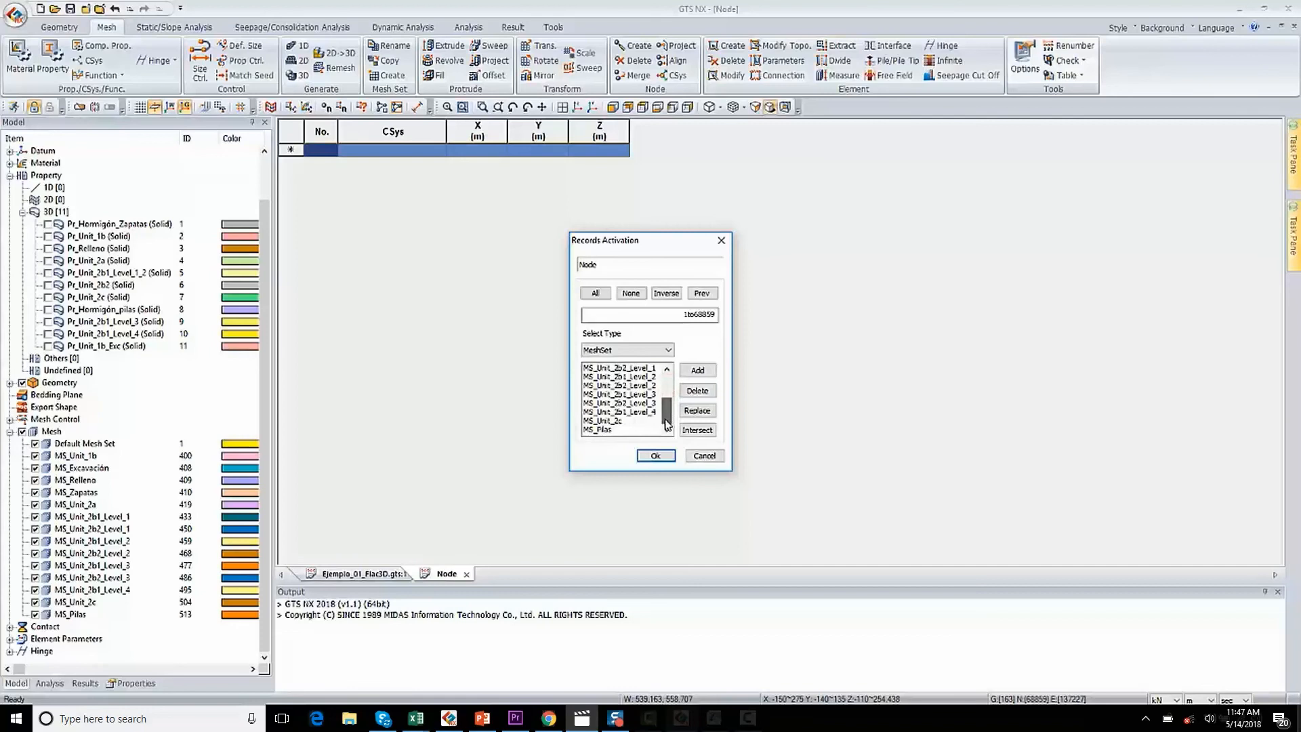
{"action": "left_click", "coordinate": [601, 429], "text": "shift"}
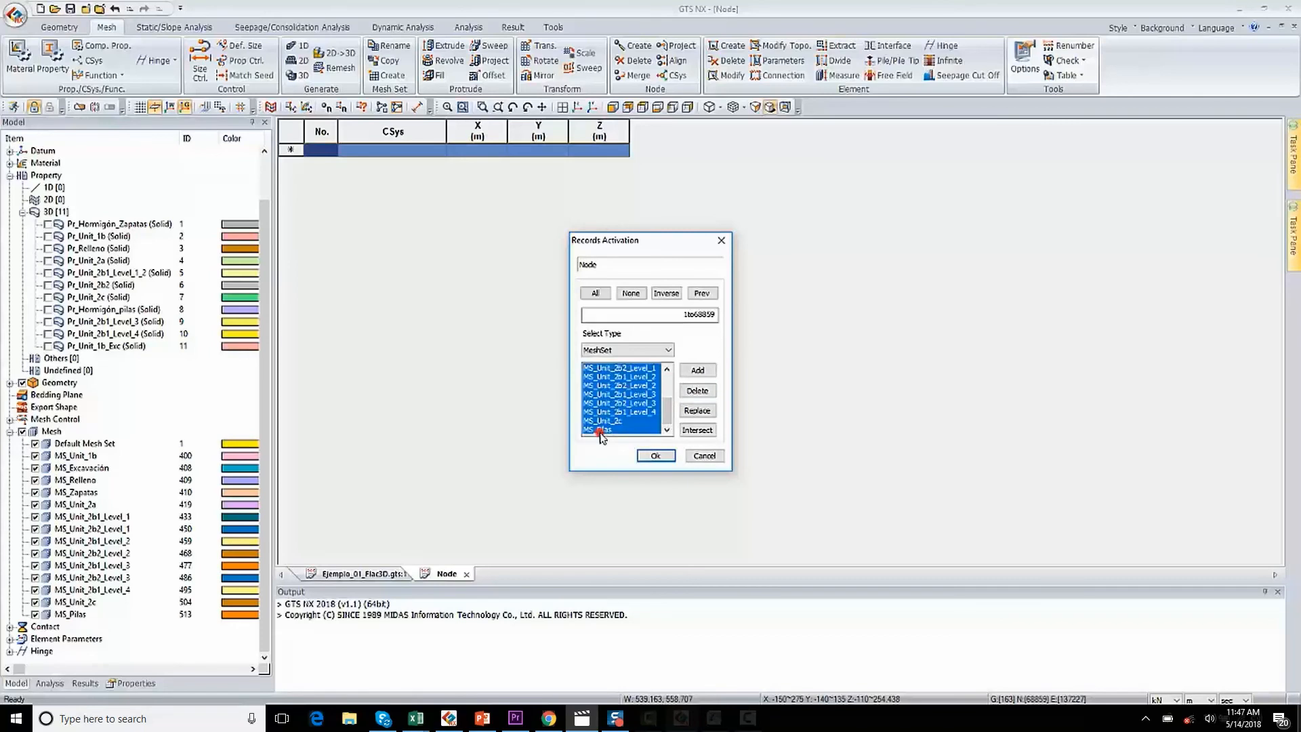
{"action": "left_click", "coordinate": [655, 455]}
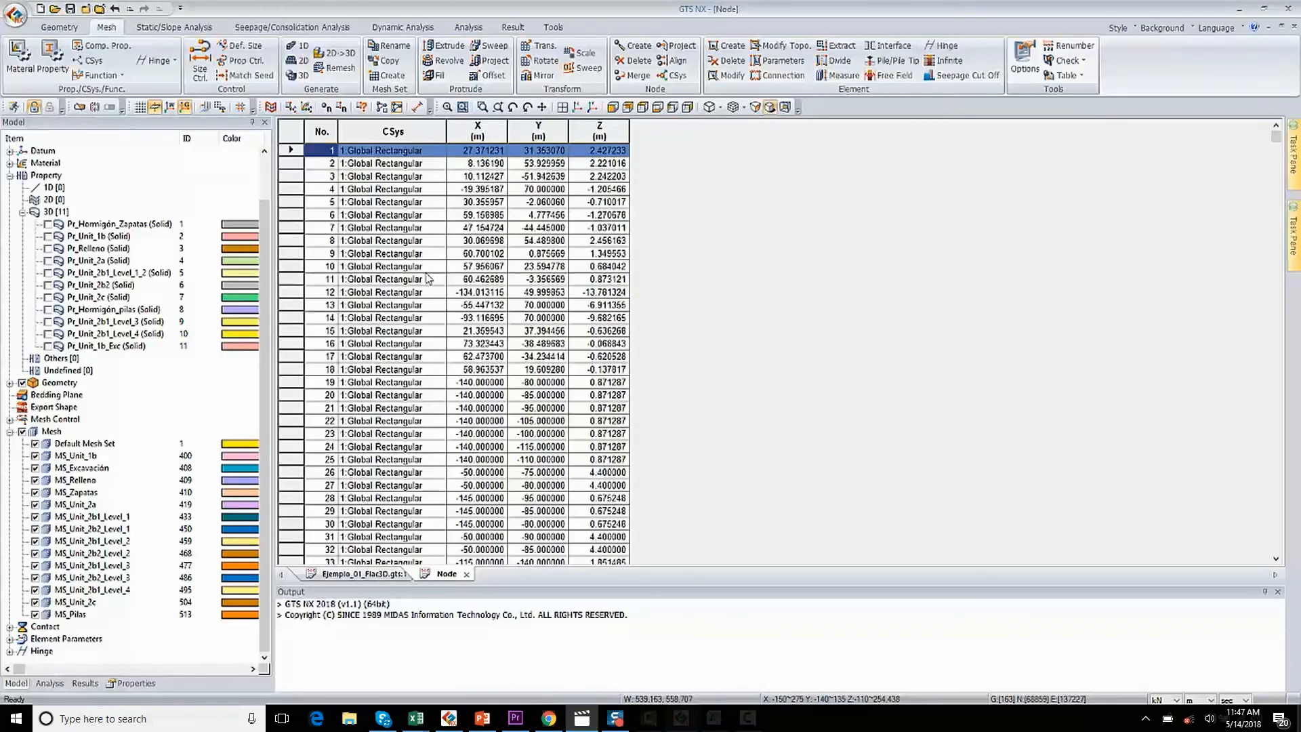
- Copy the entire node table and paste it as text at cell A1 of the Nodos.xlsx workbook in Excel
{"action": "left_click", "coordinate": [291, 133]}
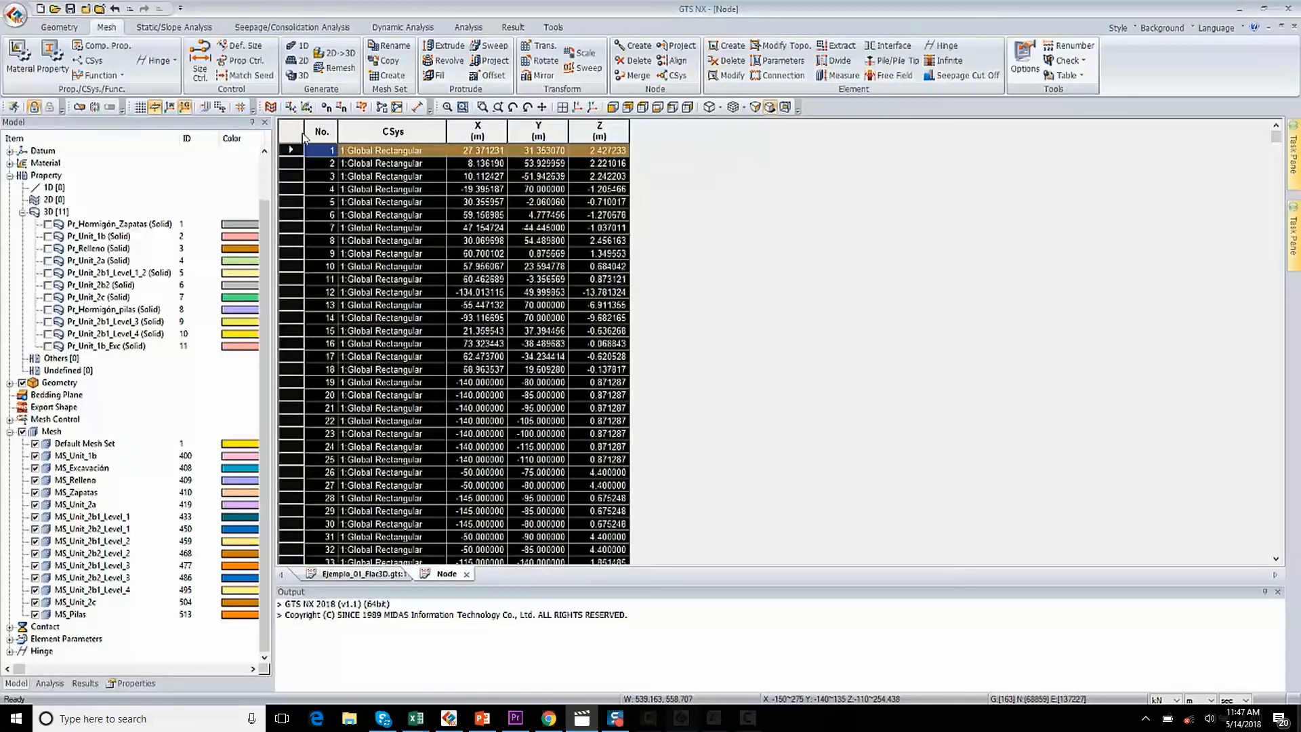
{"action": "right_click", "coordinate": [325, 130]}
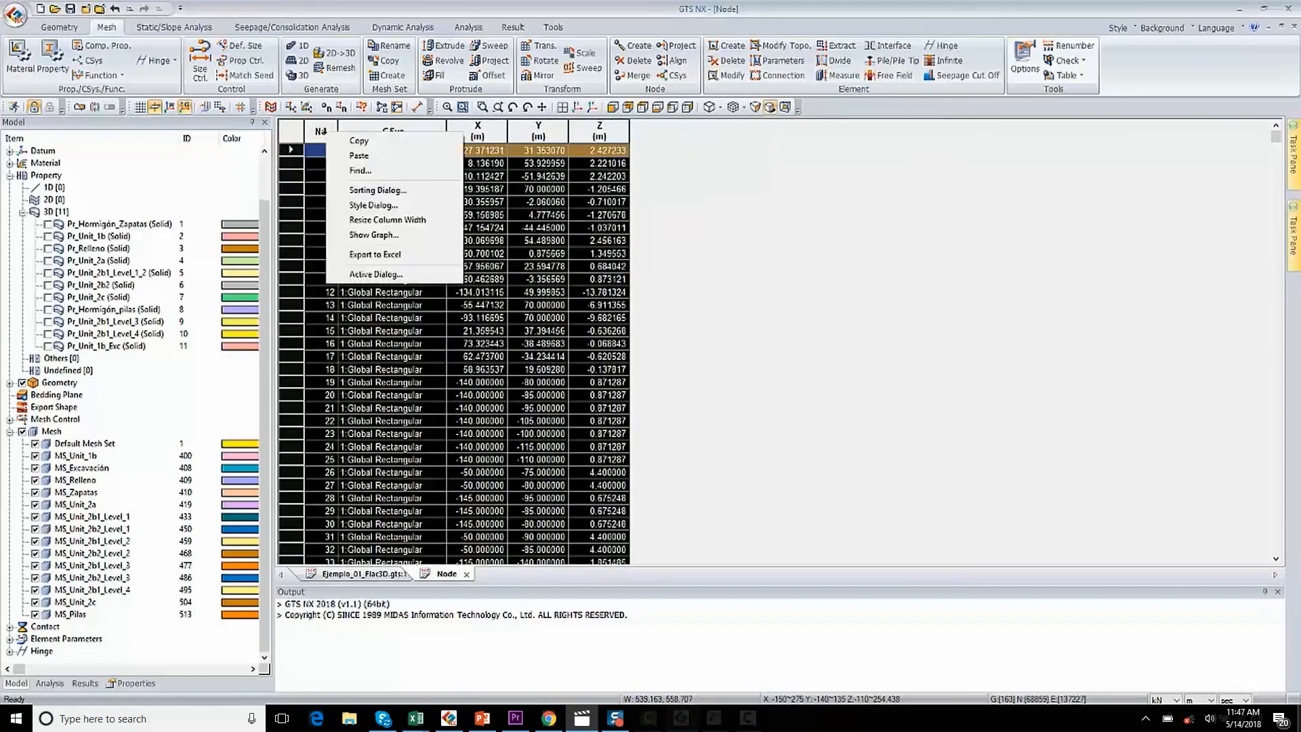
{"action": "left_click", "coordinate": [361, 142]}
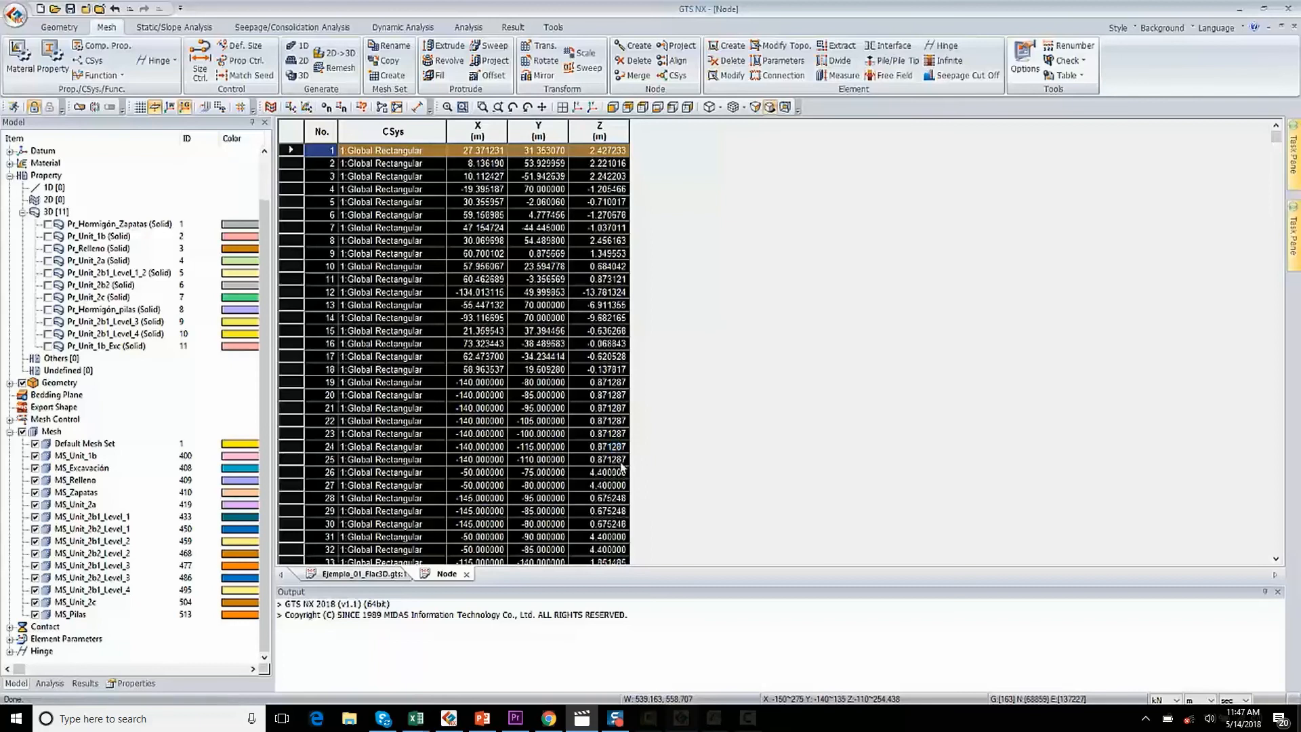
{"action": "key", "text": "alt+Tab"}
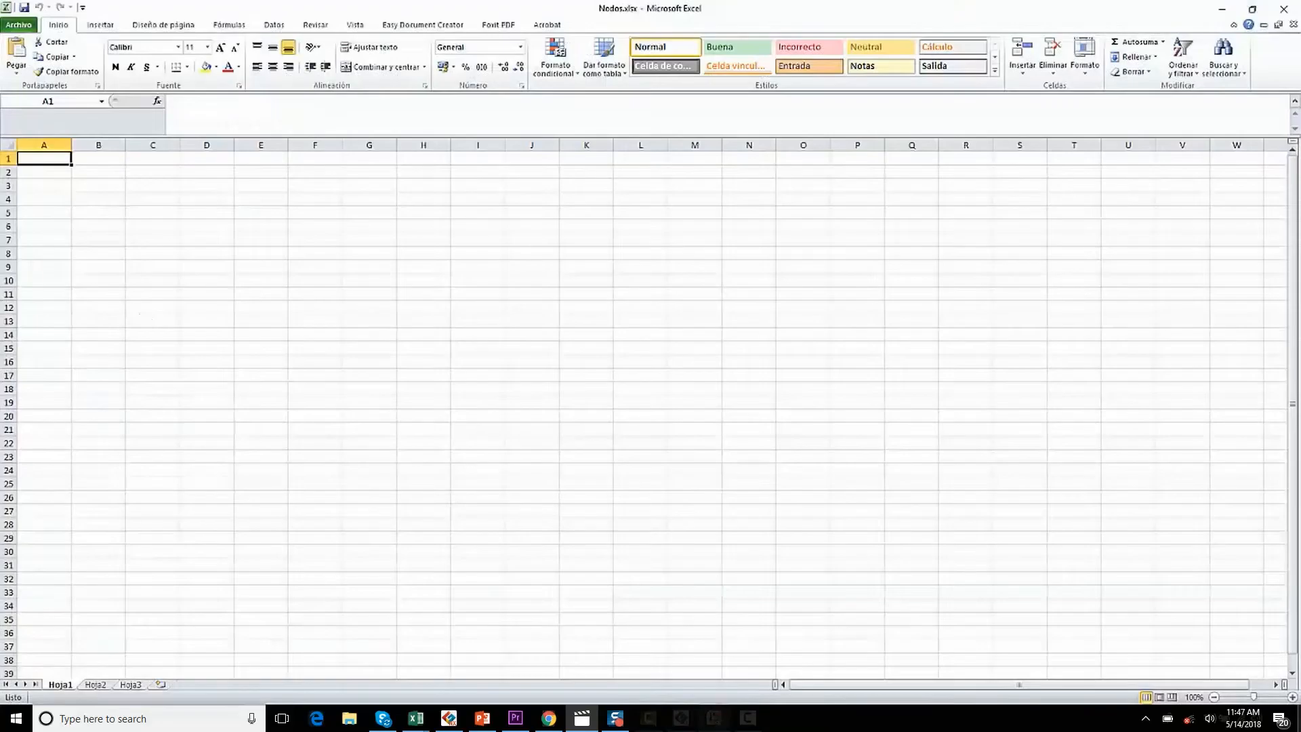
{"action": "right_click", "coordinate": [42, 158]}
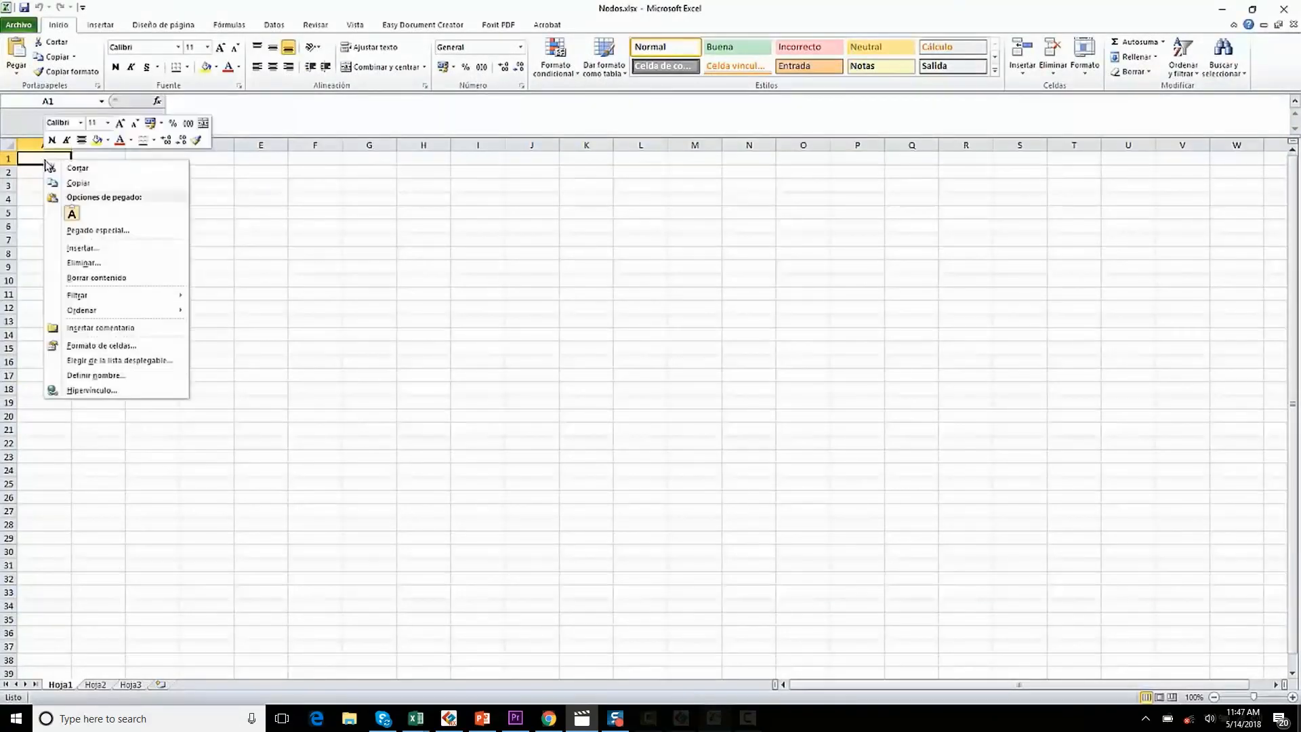
{"action": "left_click", "coordinate": [73, 216]}
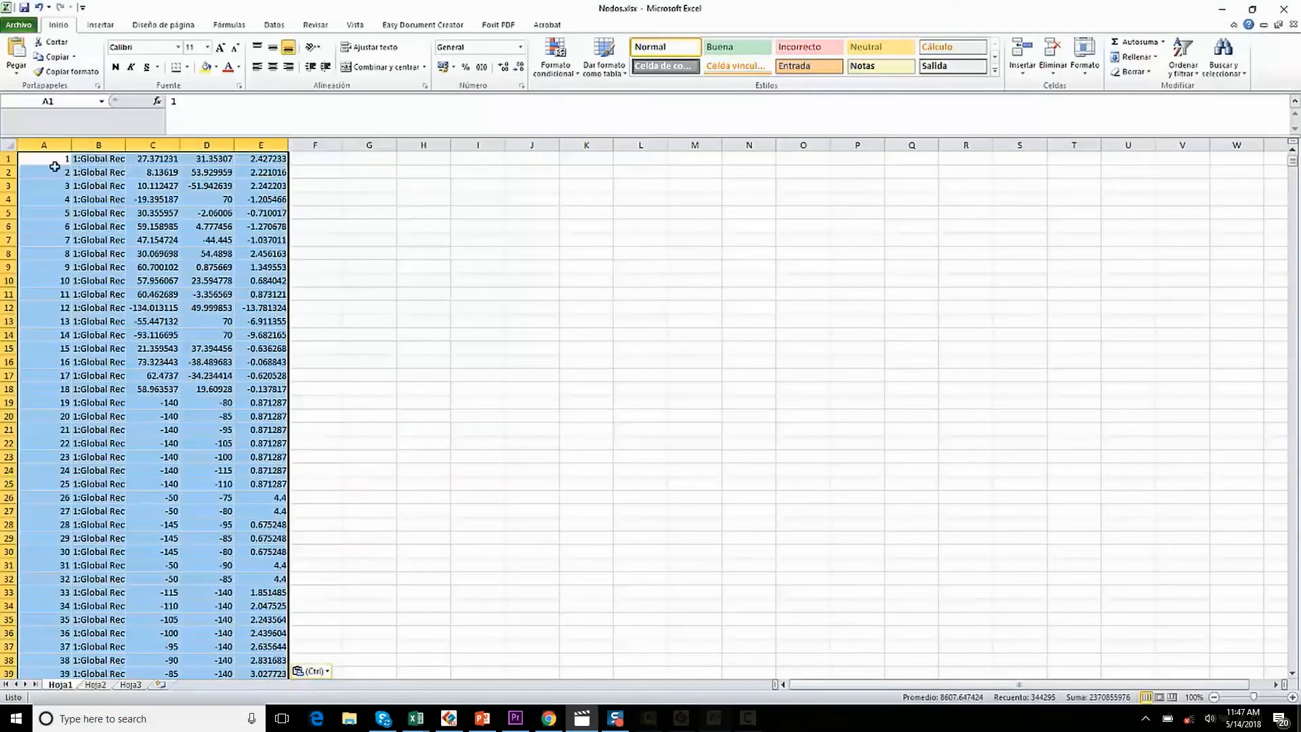
- Fit the width of column B to its coordinate system text and clear the selection of the pasted data
{"action": "double_click", "coordinate": [126, 145]}
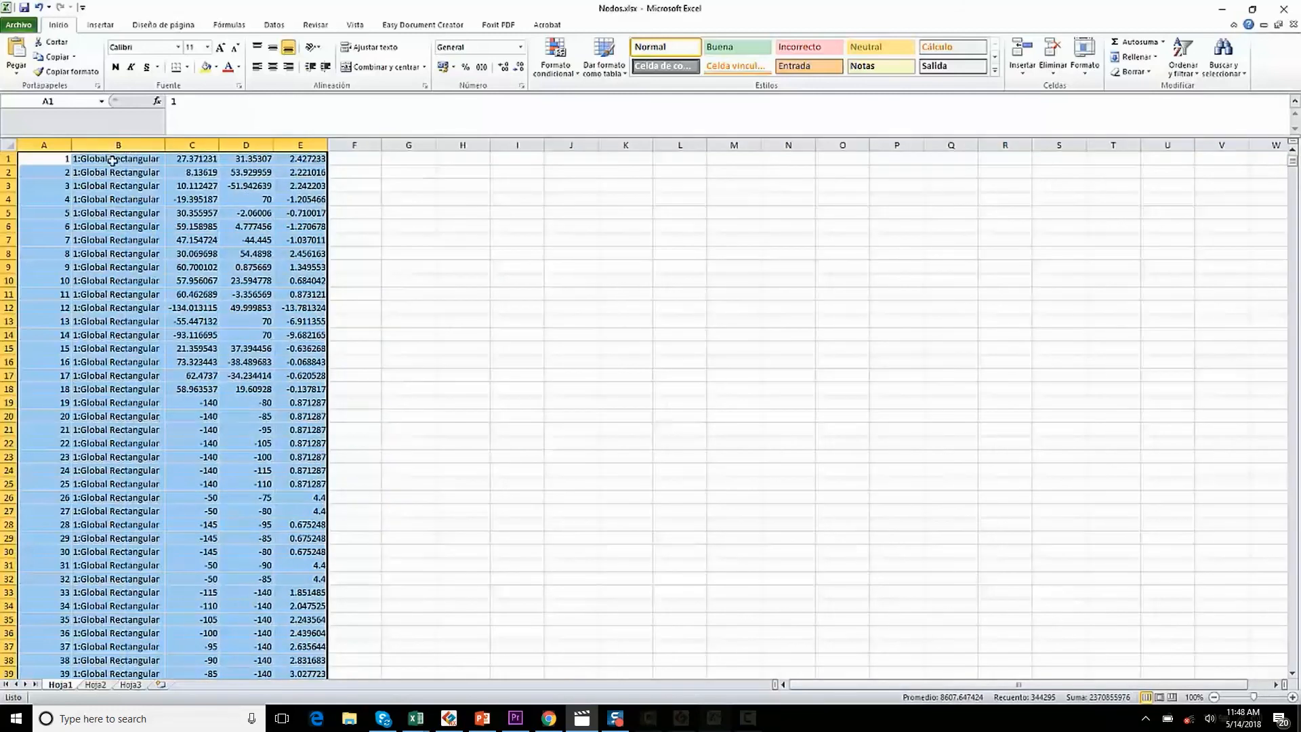
{"action": "left_click", "coordinate": [116, 377]}
{"action": "left_click", "coordinate": [129, 324]}
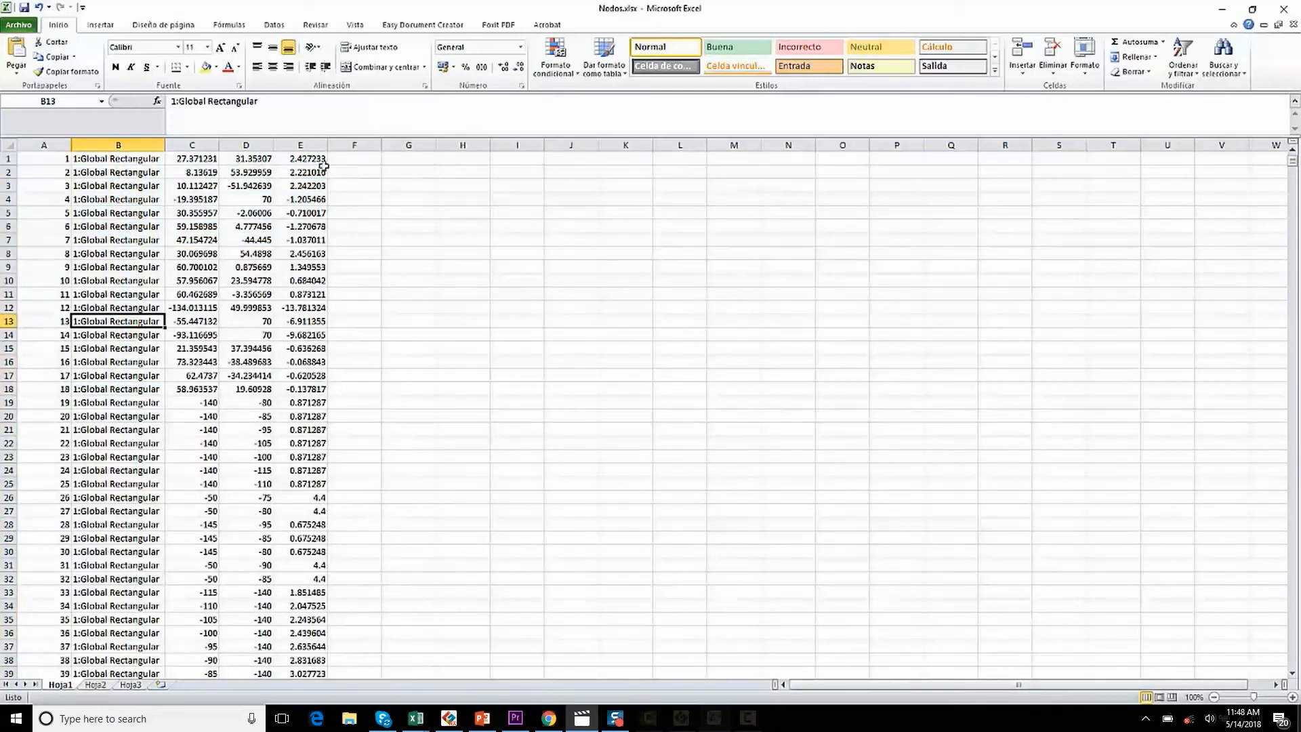
{"action": "left_click", "coordinate": [562, 252]}
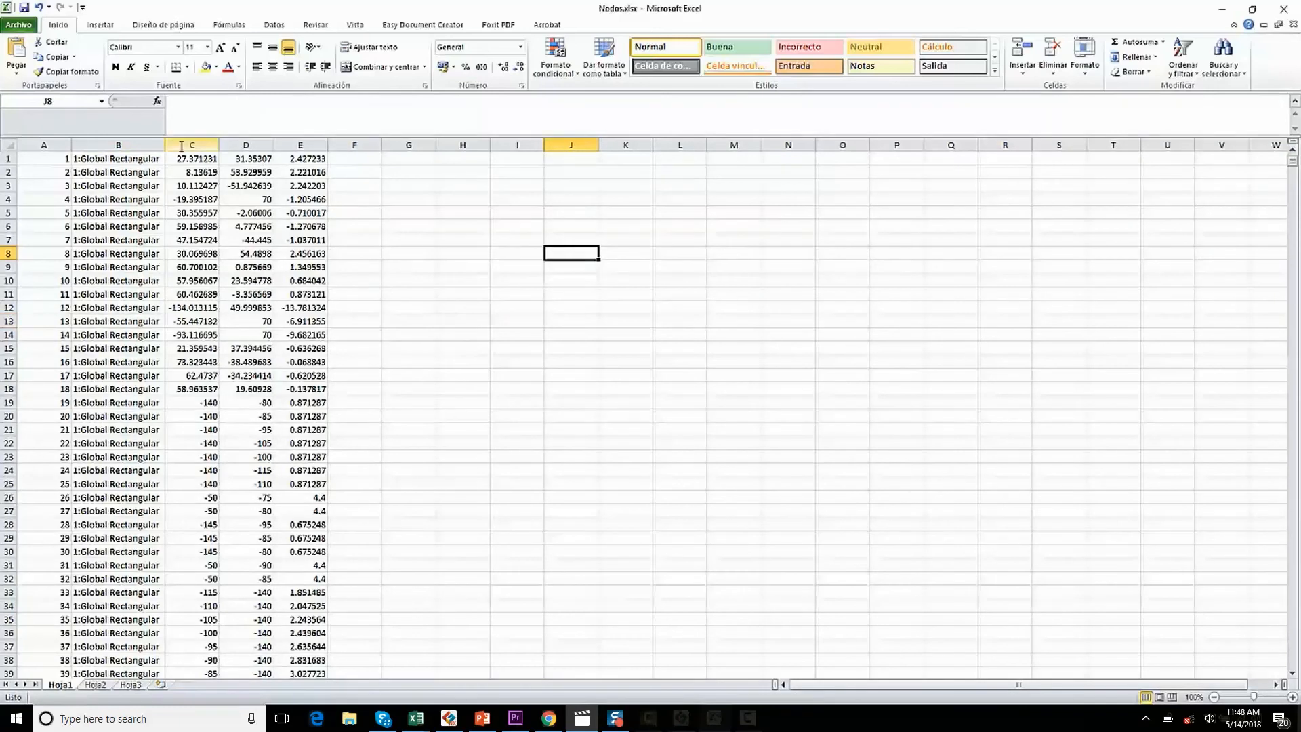
- Format the coordinate columns C to E to show six decimal places
{"action": "left_click_drag", "start_coordinate": [190, 146], "coordinate": [299, 147]}
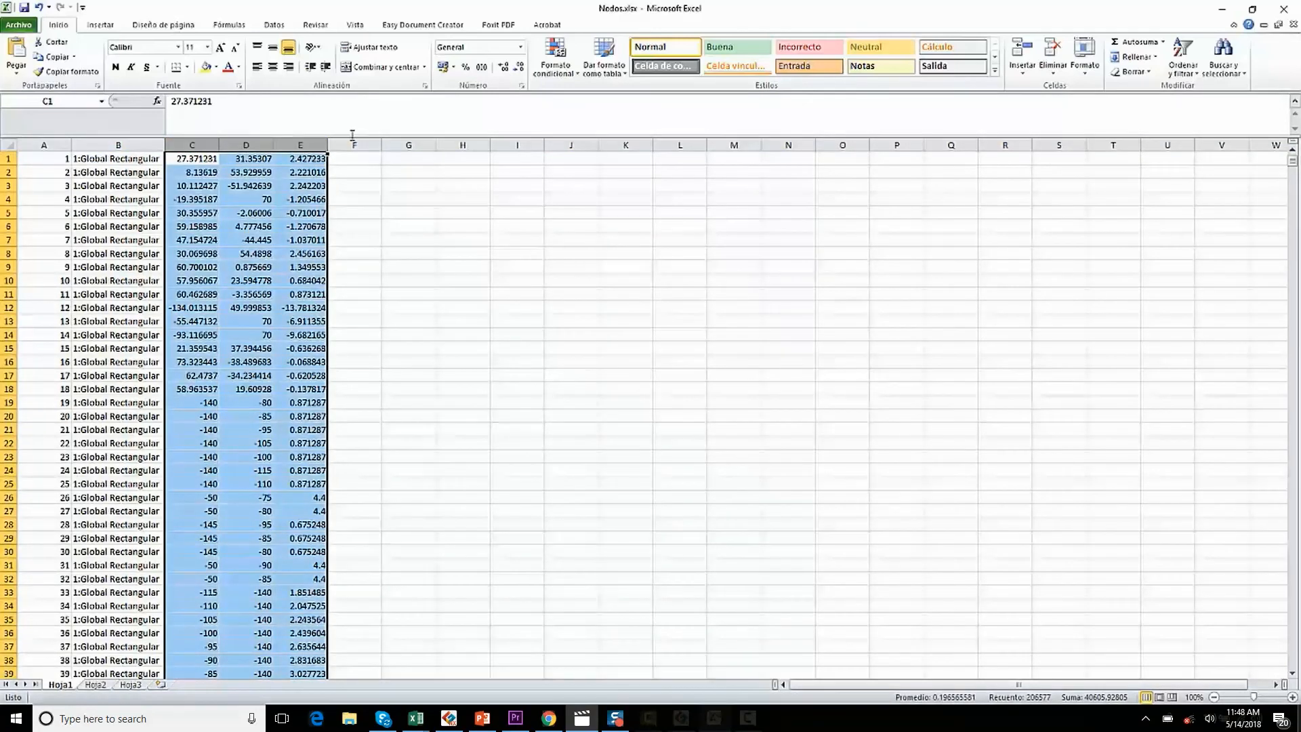
{"action": "left_click", "coordinate": [521, 70]}
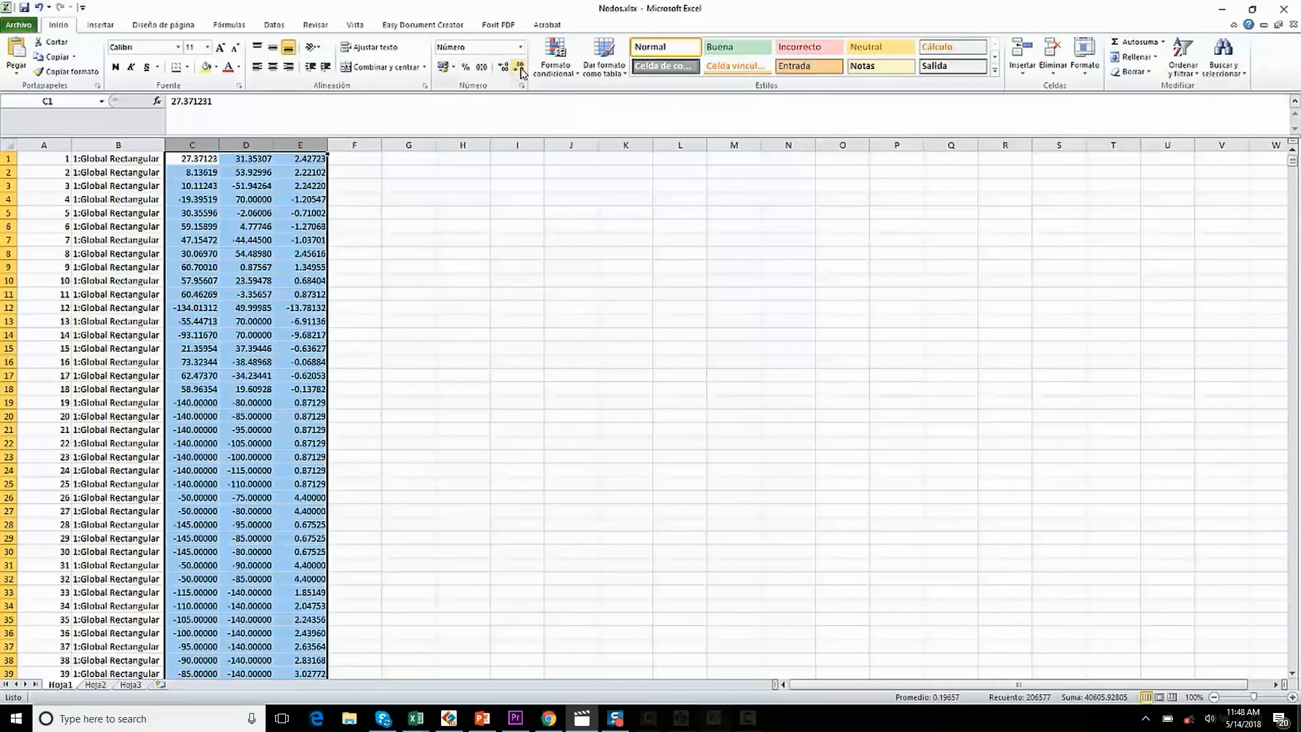
{"action": "left_click", "coordinate": [502, 67]}
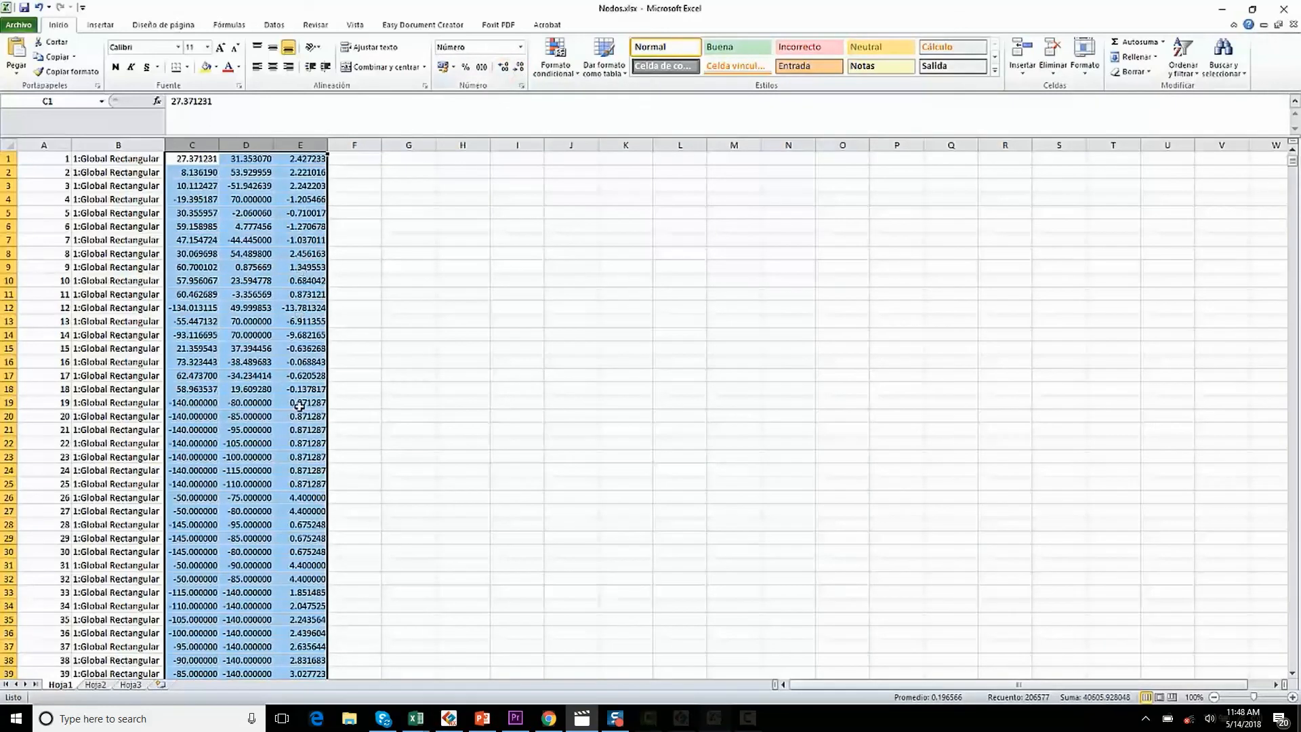
{"action": "left_click", "coordinate": [457, 469]}
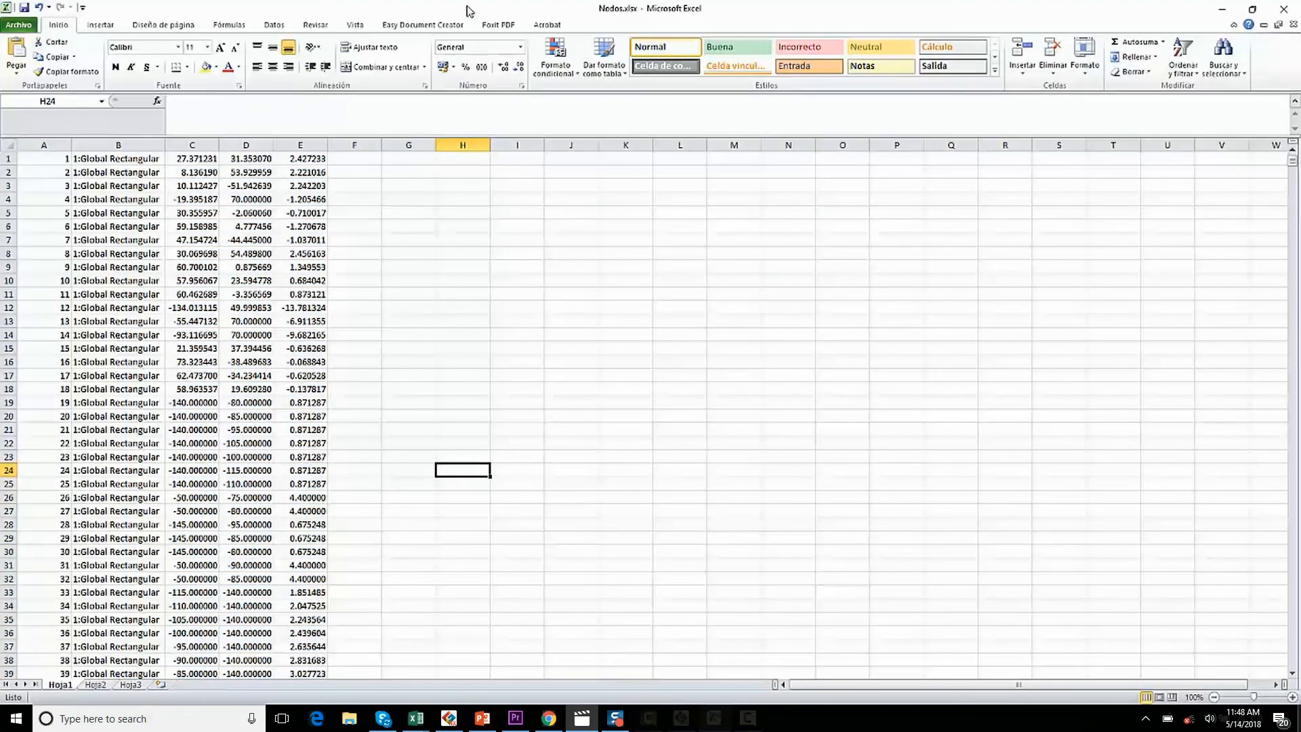
- Save the workbook as Nodos.xlsx in the Videotutorial folder, replacing the existing file
{"action": "left_click", "coordinate": [18, 24]}
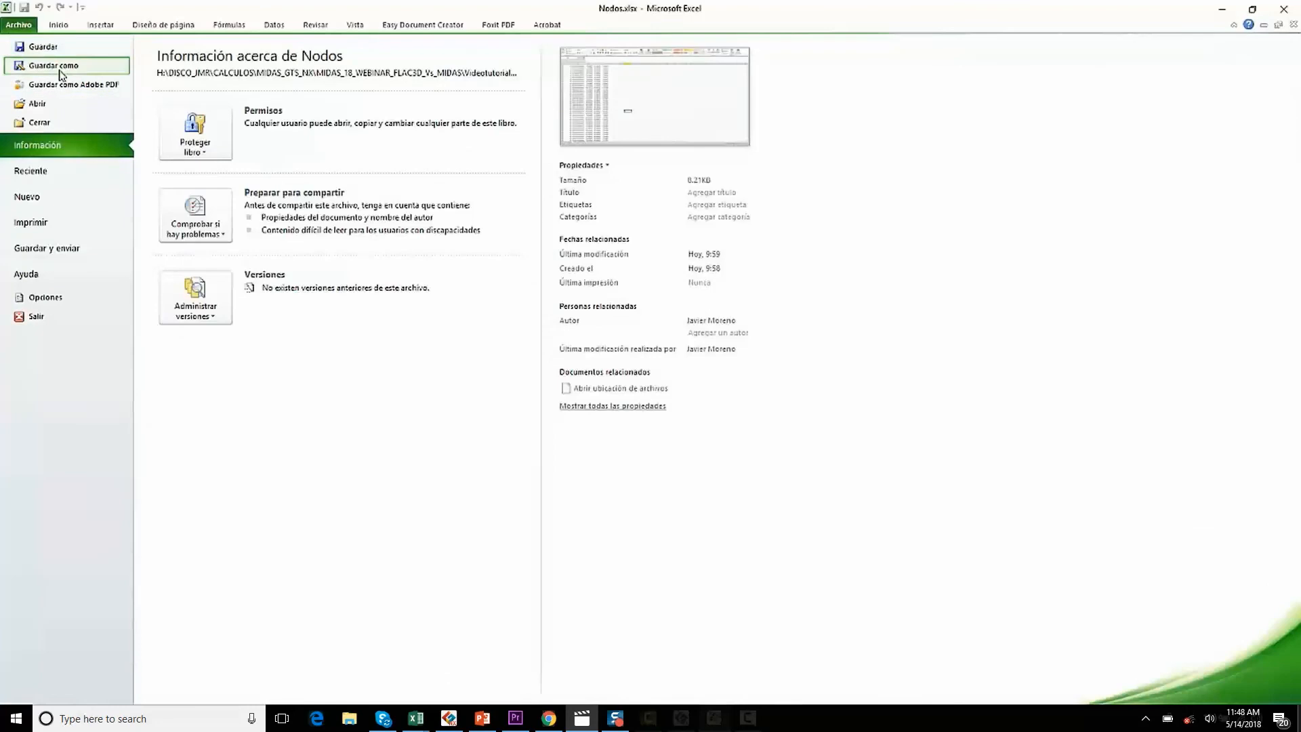
{"action": "left_click", "coordinate": [57, 66]}
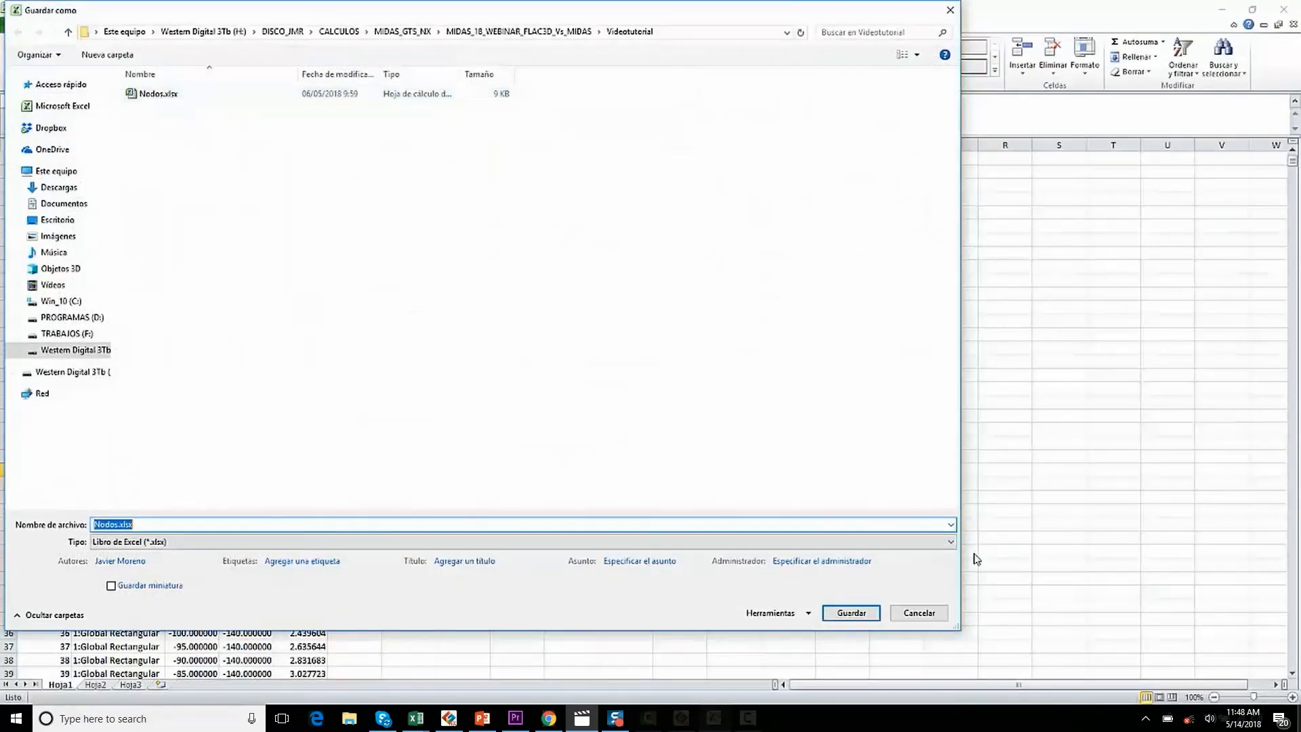
{"action": "left_click", "coordinate": [851, 612]}
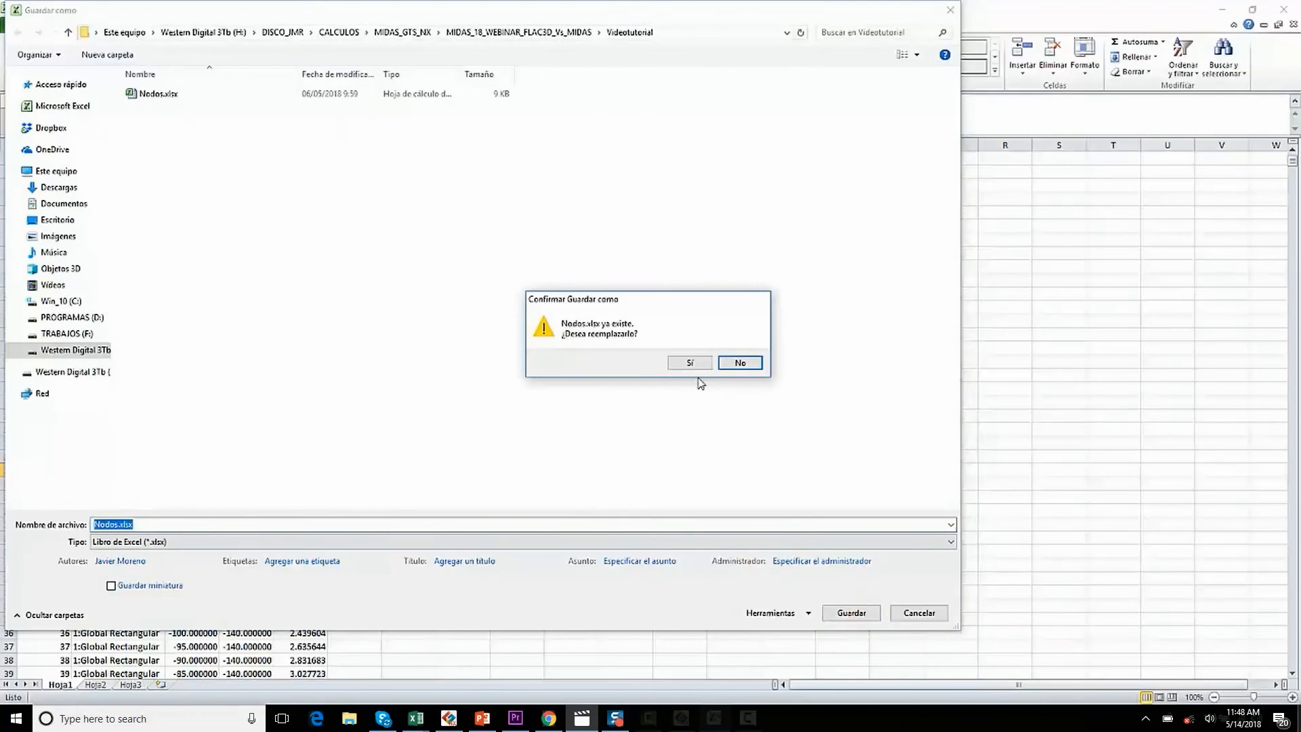
{"action": "left_click", "coordinate": [692, 363]}
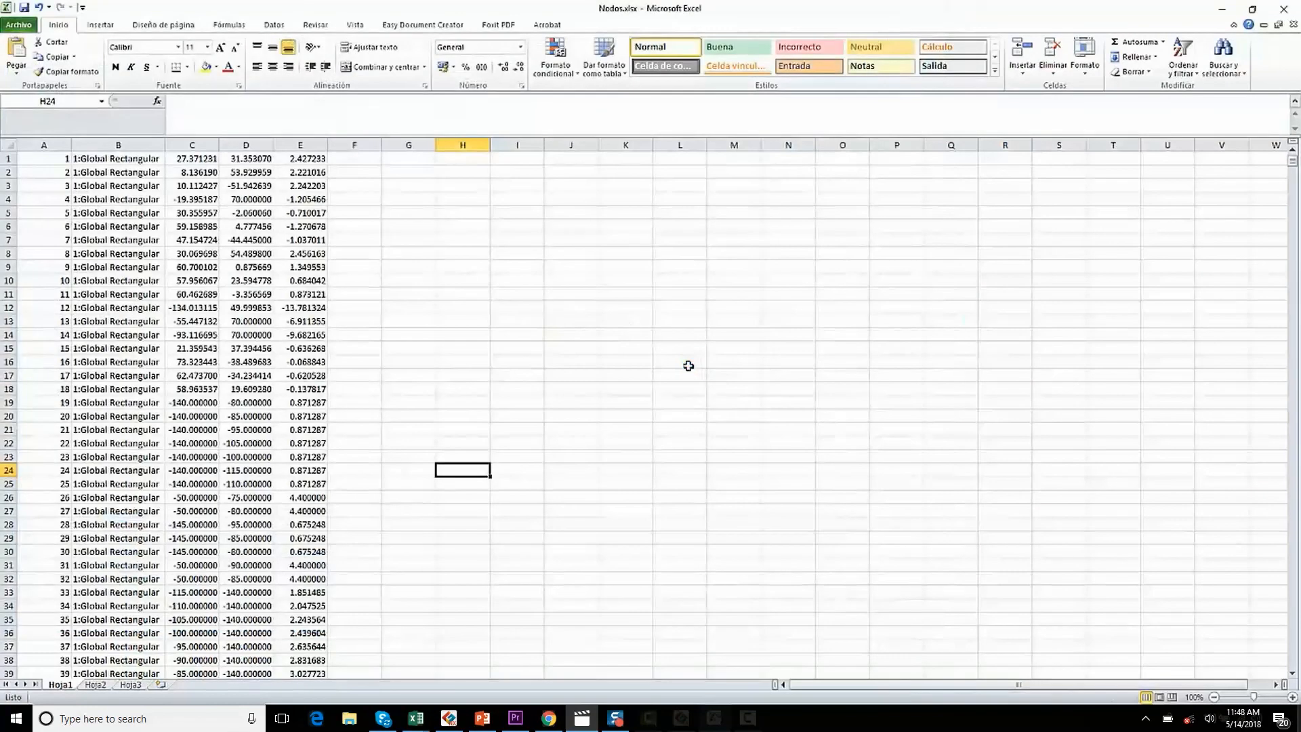
- Save the node sheet as tab-delimited text file Nodos.txt in the Videotutorial folder, keeping only the active sheet and the text format
{"action": "left_click", "coordinate": [21, 26]}
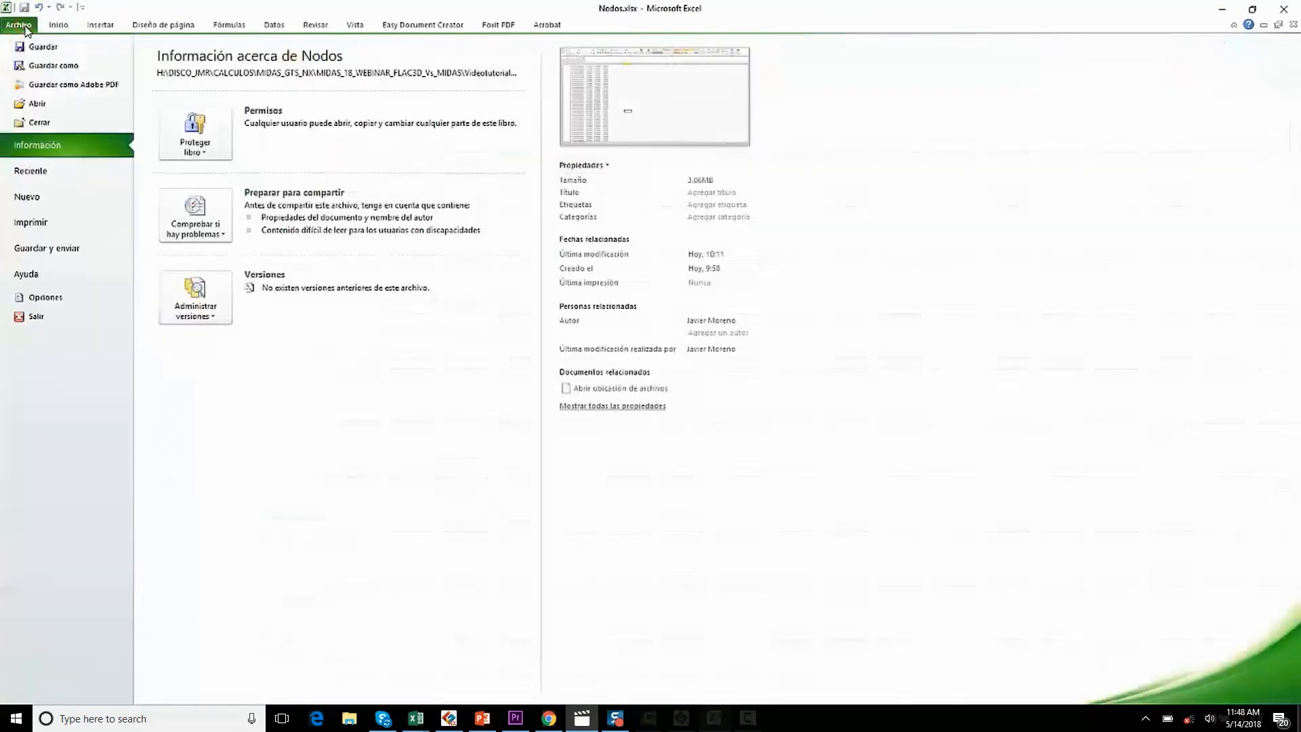
{"action": "left_click", "coordinate": [42, 67]}
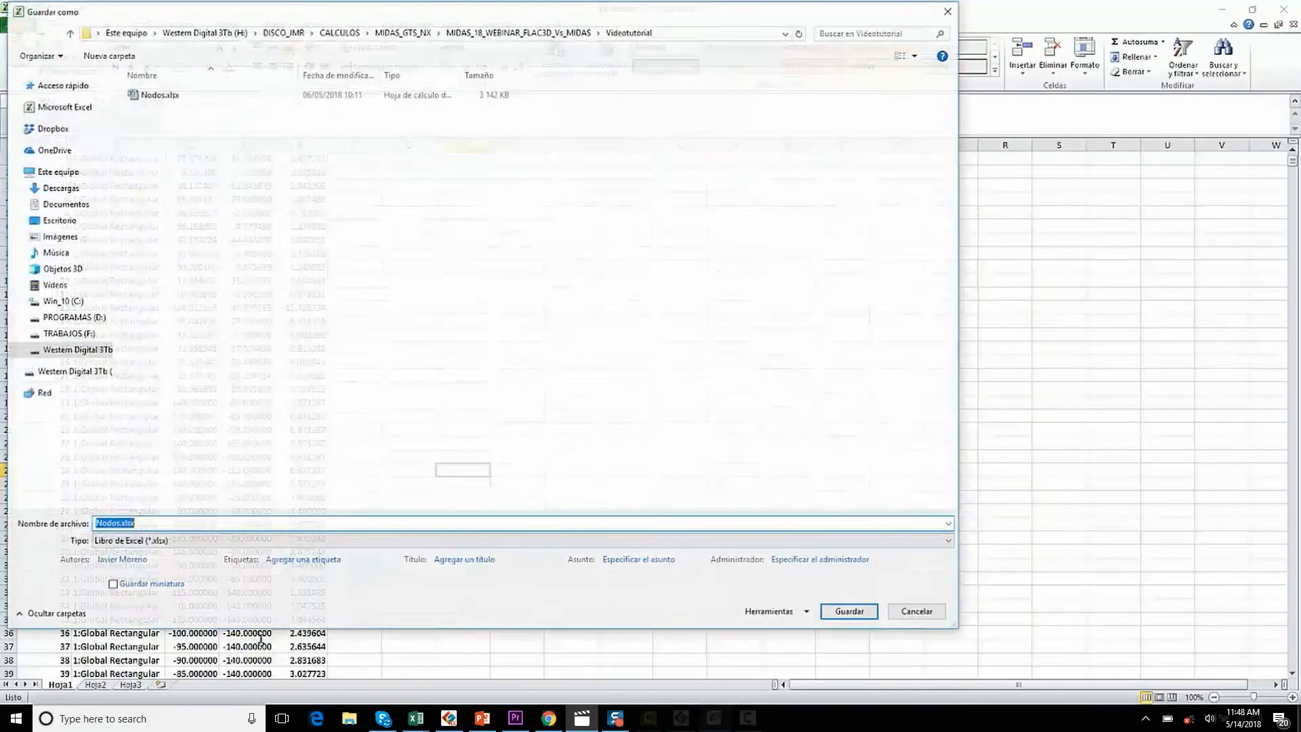
{"action": "left_click", "coordinate": [268, 542]}
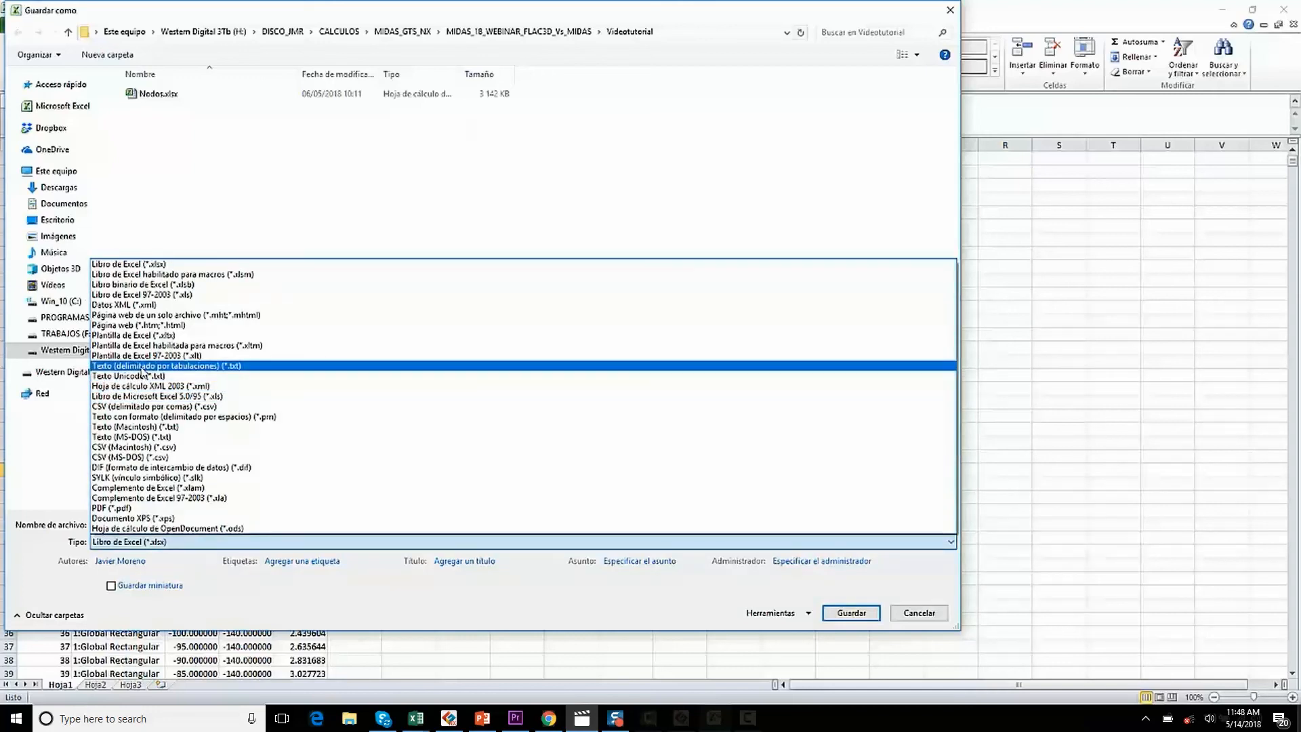
{"action": "left_click", "coordinate": [140, 366]}
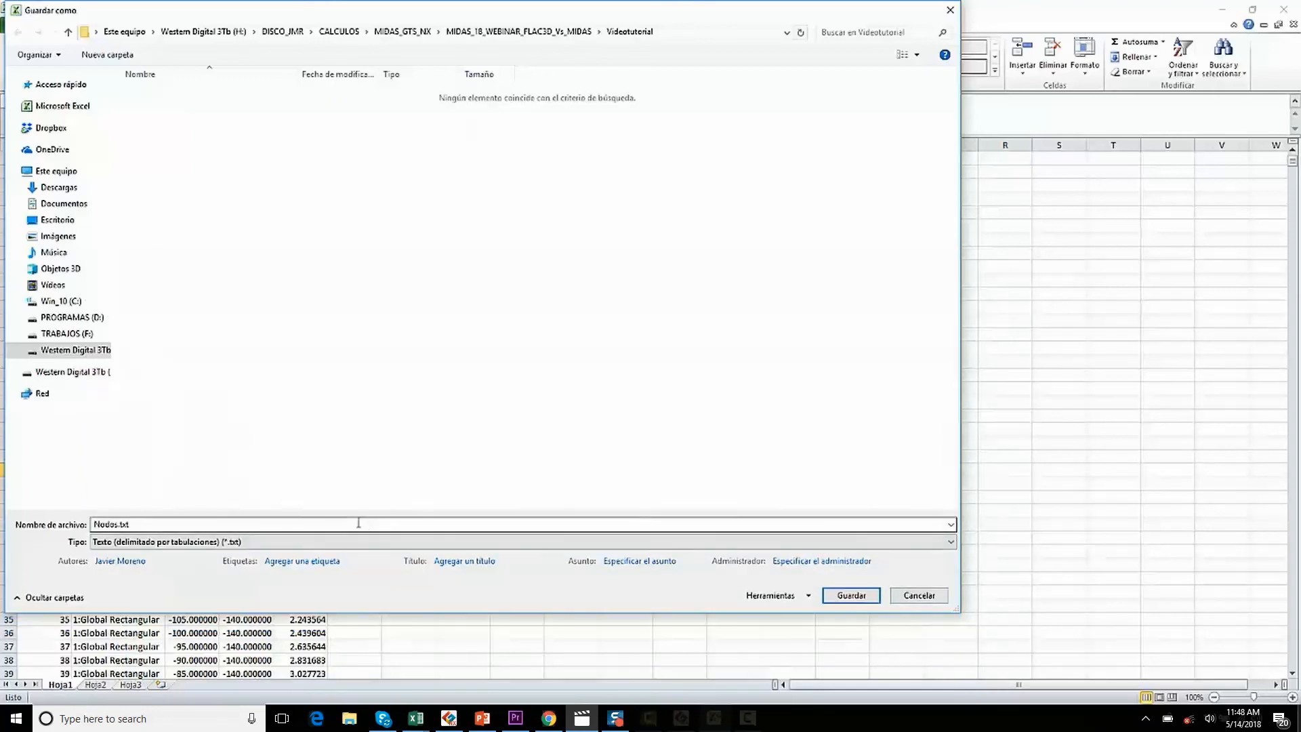
{"action": "left_click", "coordinate": [852, 595]}
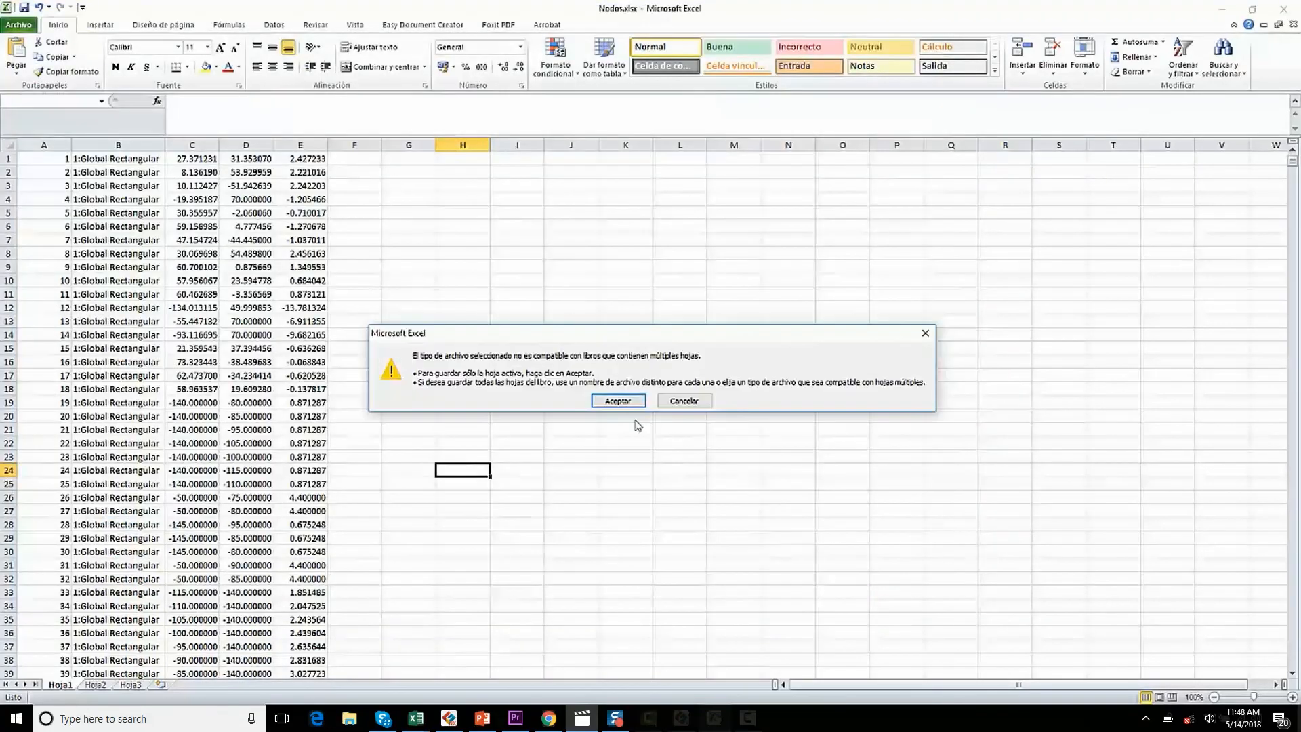
{"action": "left_click", "coordinate": [611, 402]}
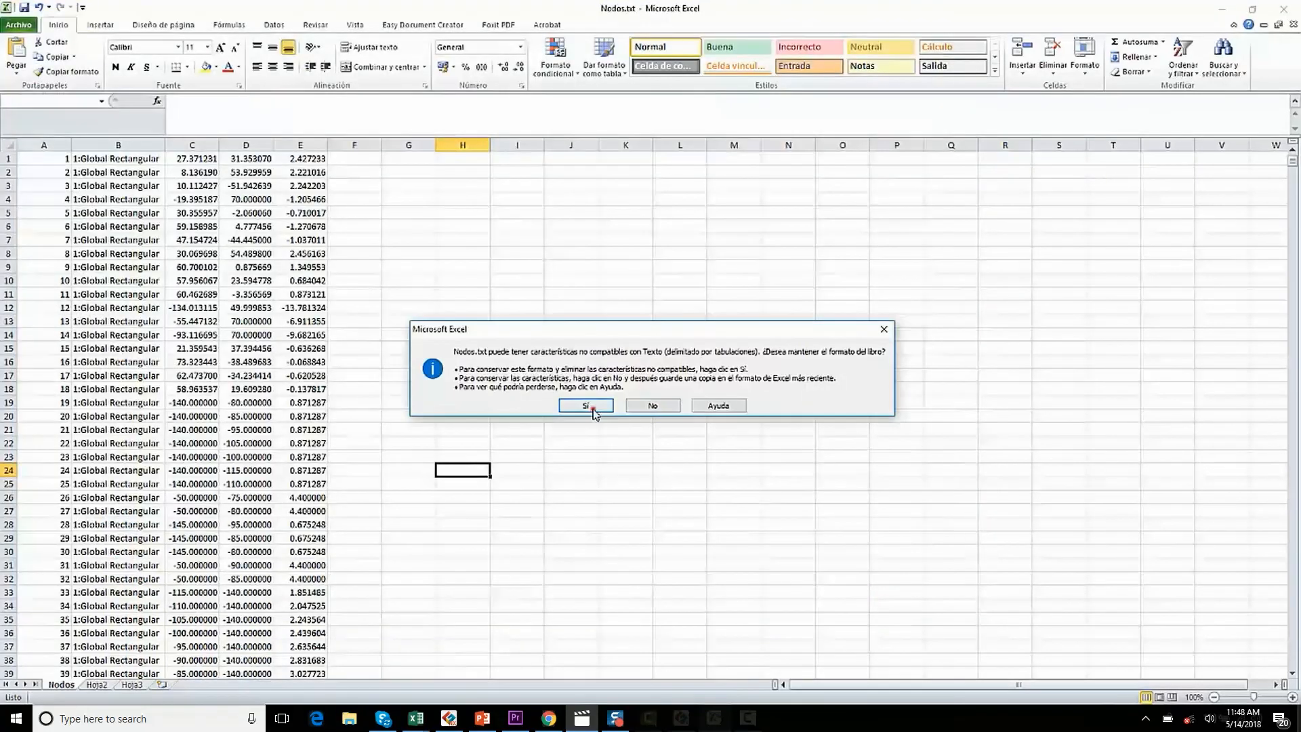
{"action": "left_click", "coordinate": [591, 408]}
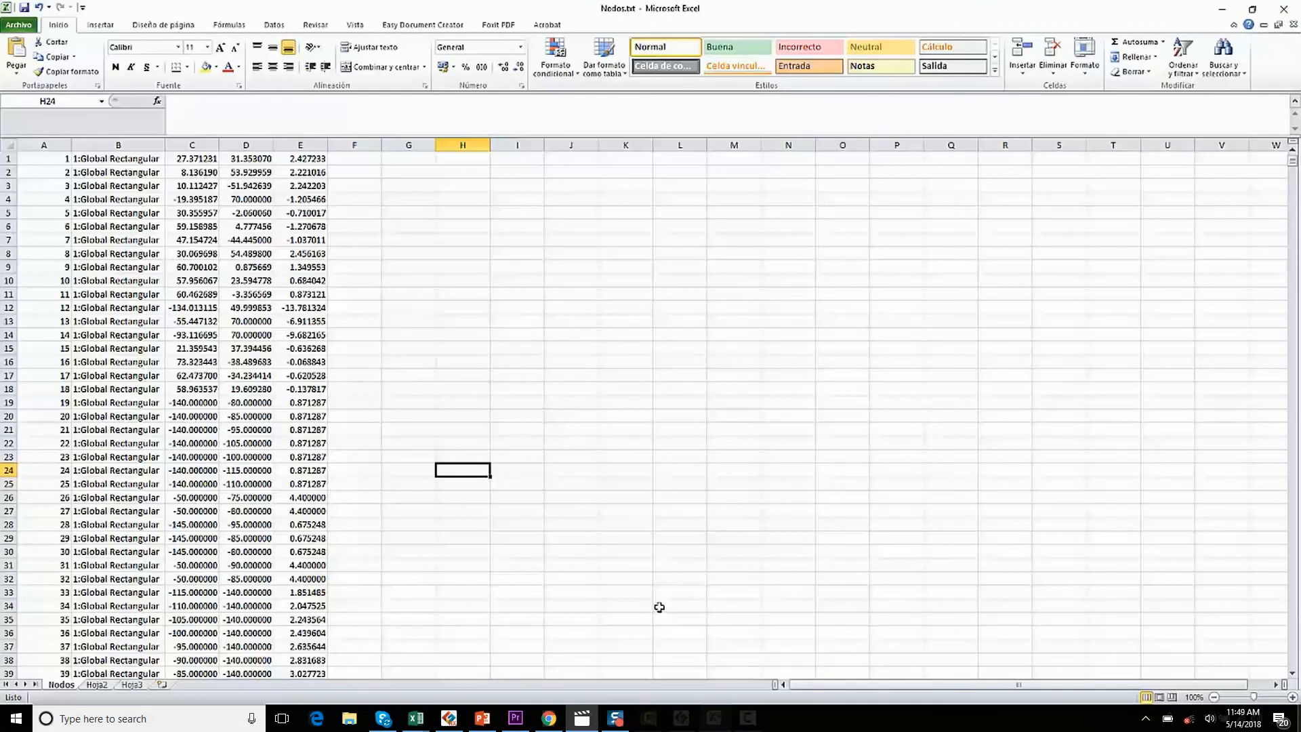
- Open Nodos.txt from the Videotutorial folder to check the exported node numbers and coordinates, and close it
{"action": "key", "text": "alt+Tab"}
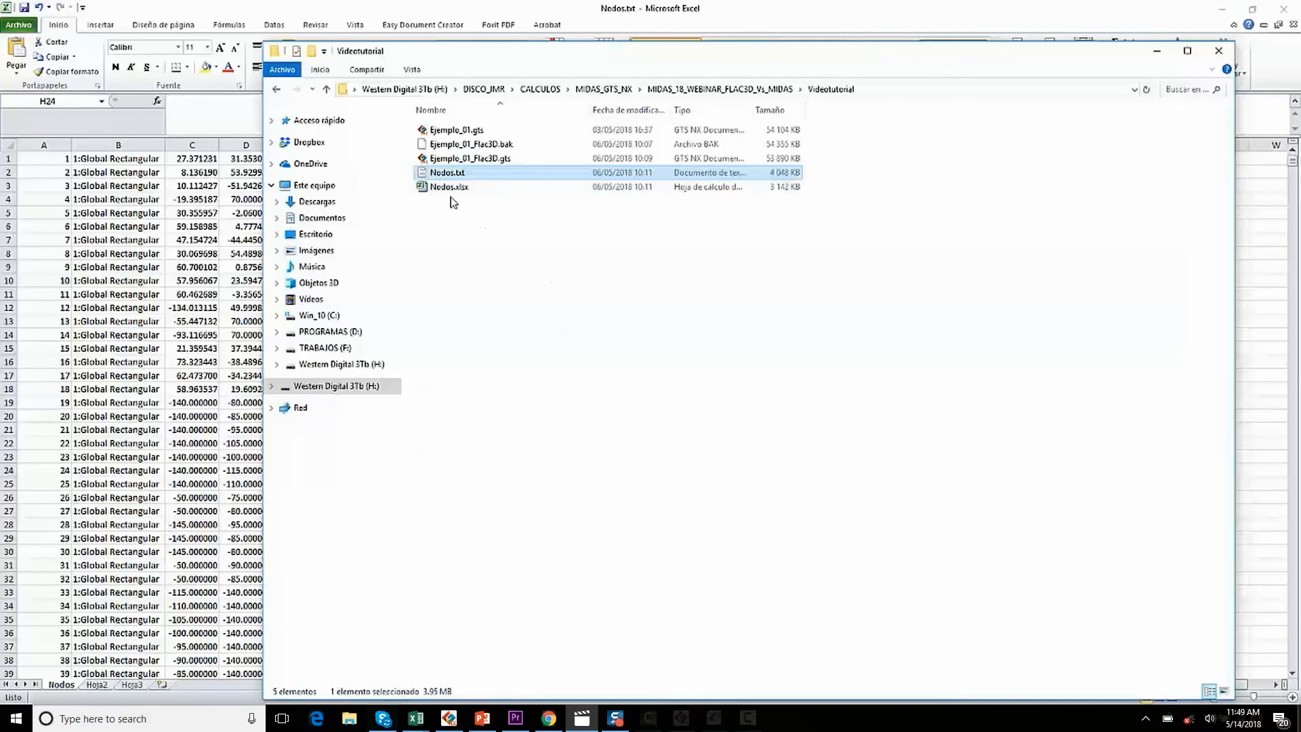
{"action": "double_click", "coordinate": [448, 174]}
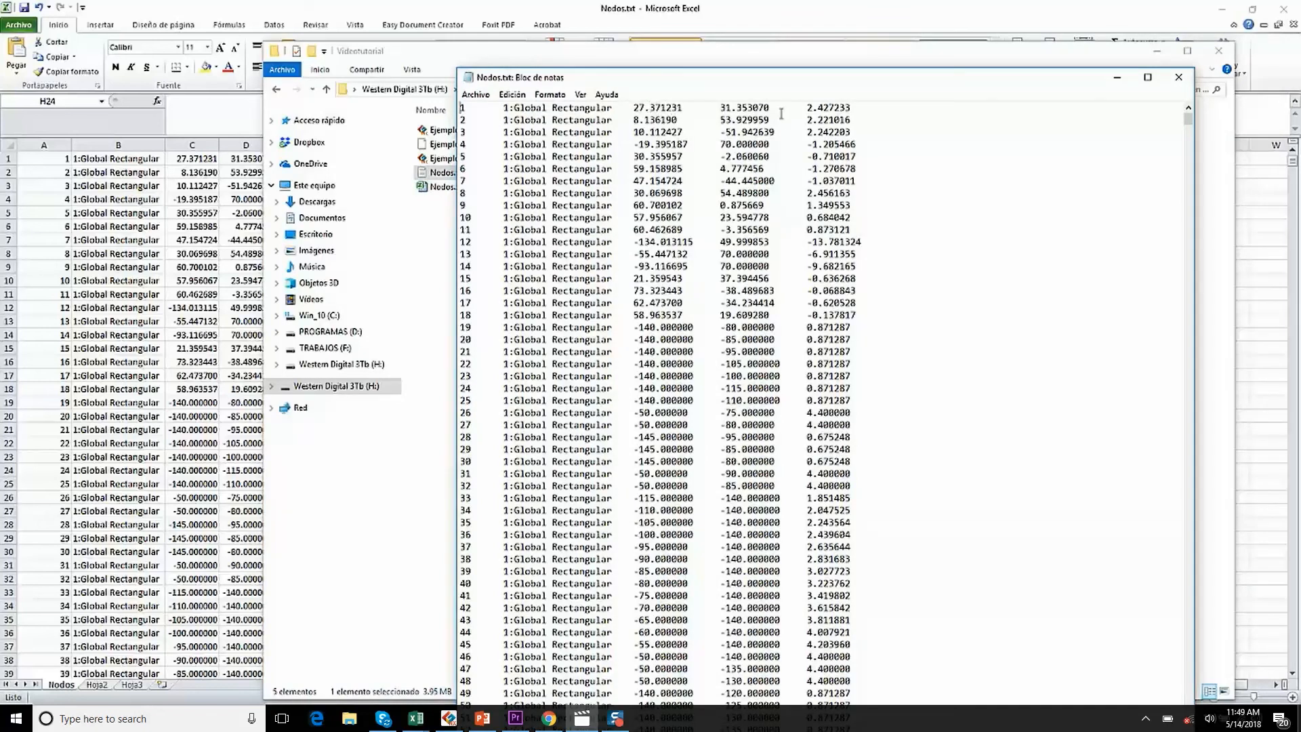
{"action": "left_click", "coordinate": [1180, 79]}
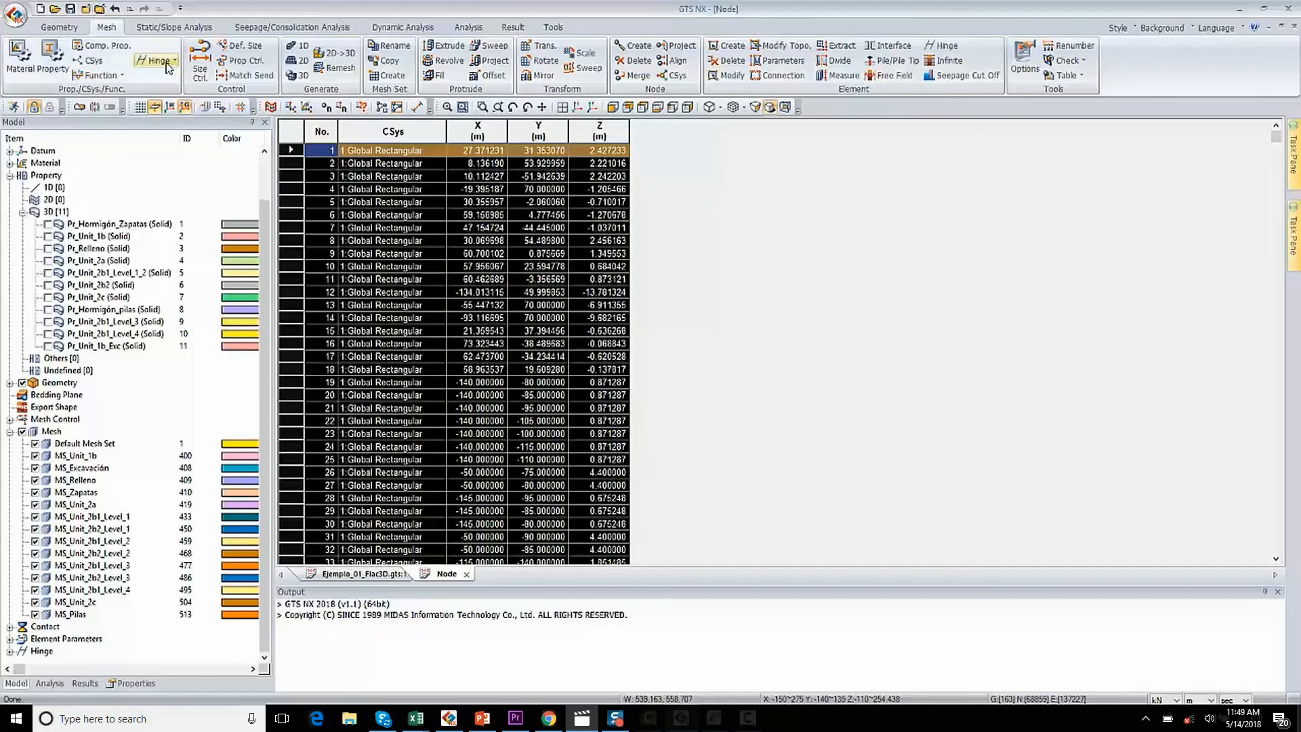
- In GTS NX, open the element table for mesh sets MS_Unit_1b through MS_Pilas and show its 3D elements
{"action": "left_click", "coordinate": [1072, 77]}
{"action": "left_click", "coordinate": [1089, 107]}
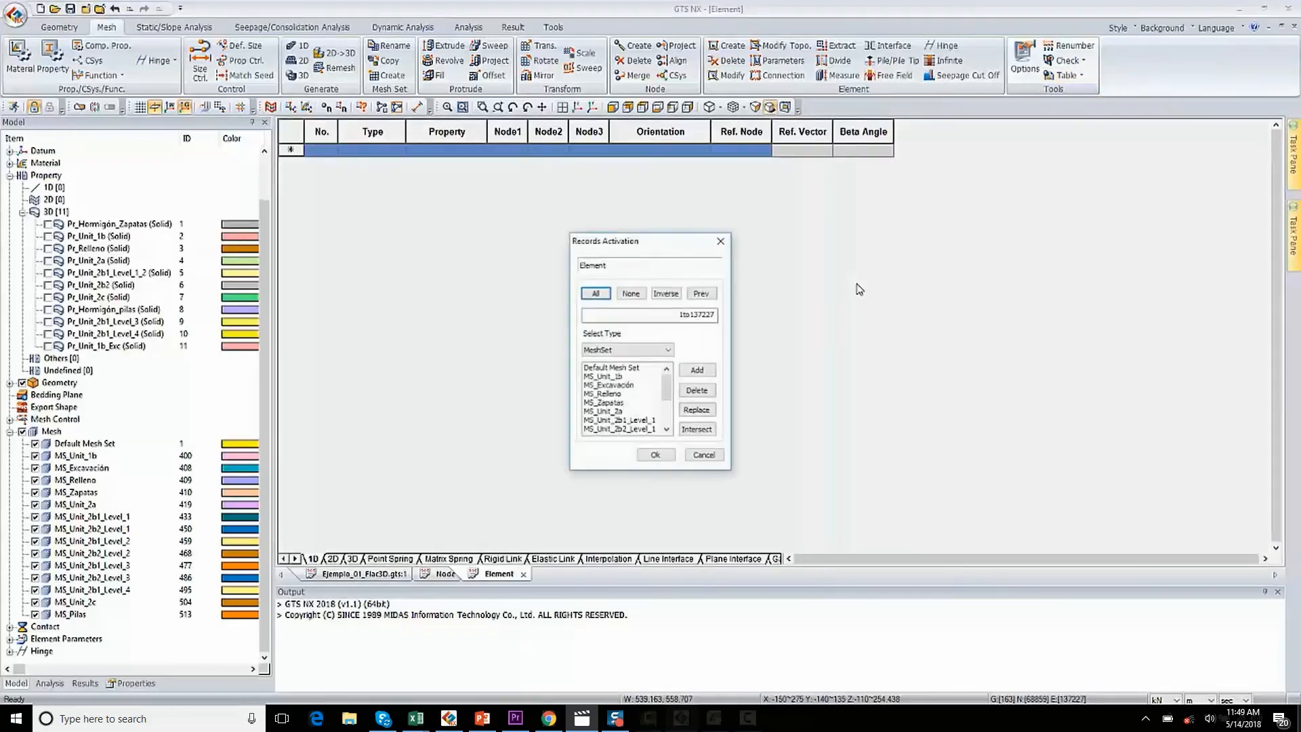
{"action": "left_click", "coordinate": [625, 379]}
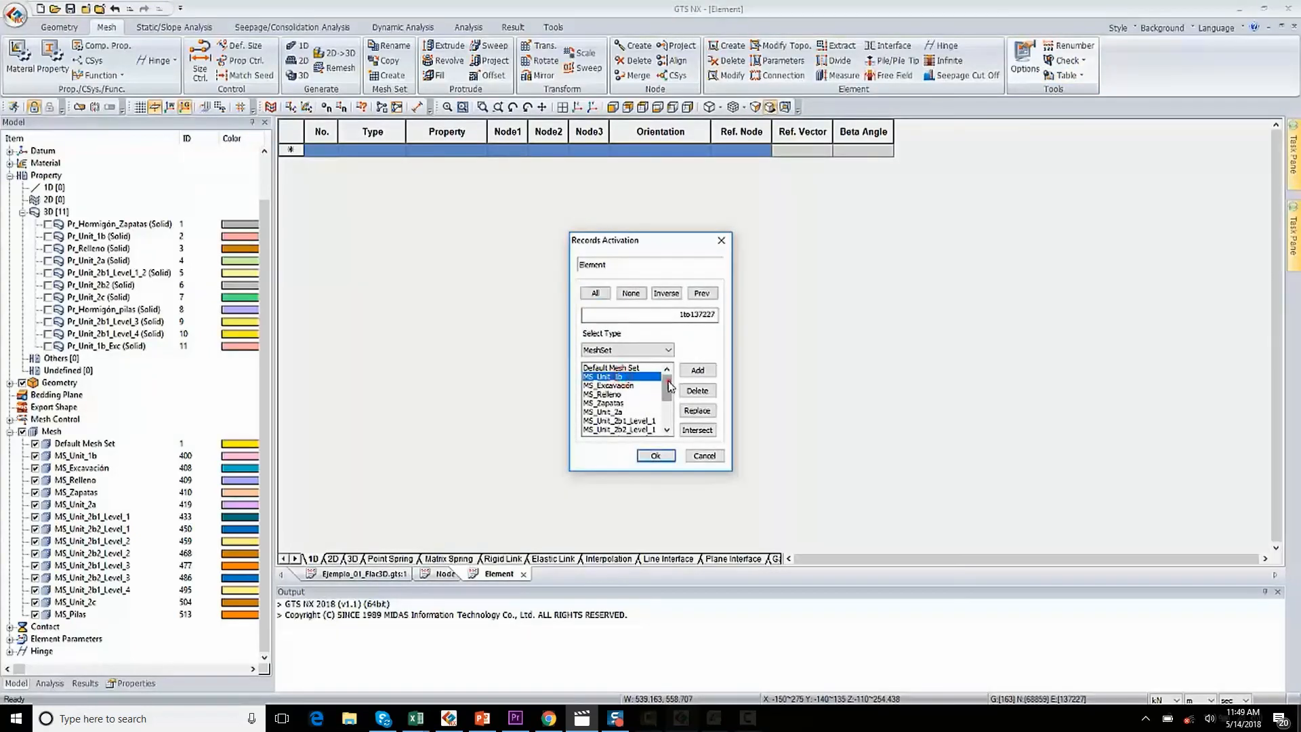
{"action": "scroll", "coordinate": [616, 383], "scroll_direction": "down", "scroll_amount": 3}
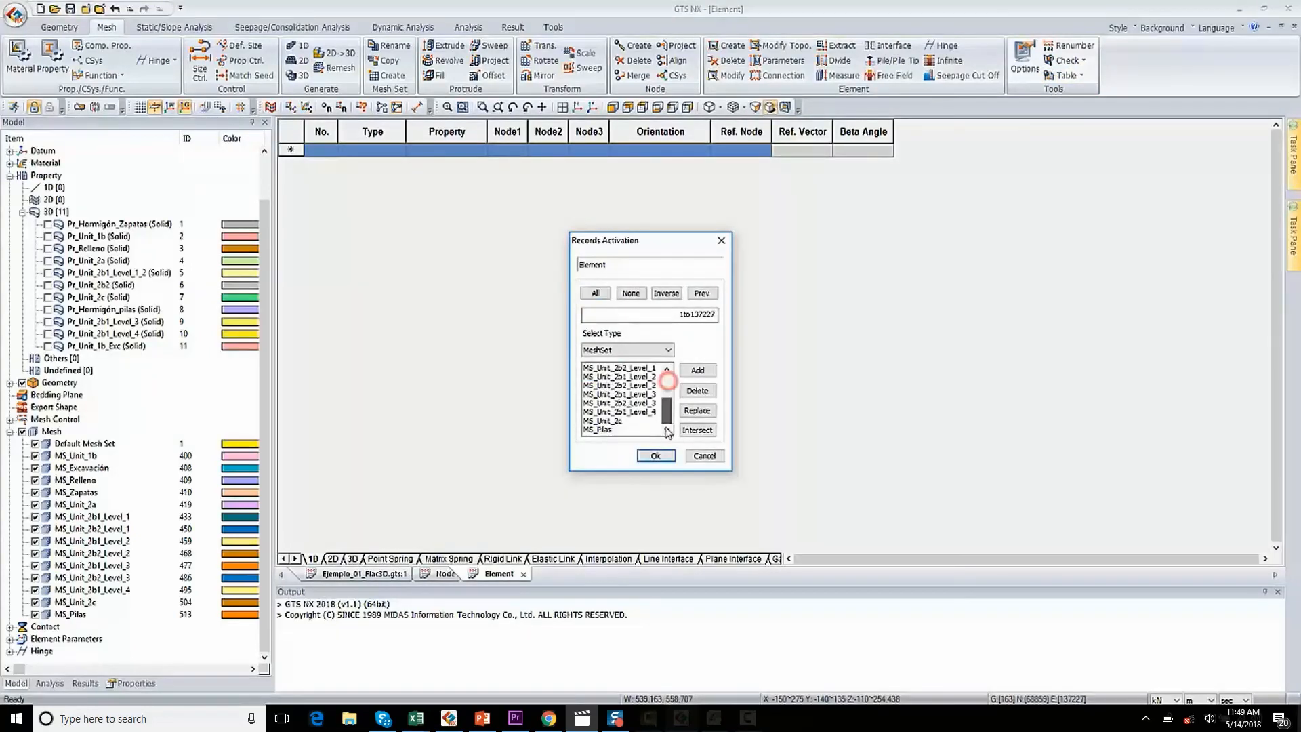
{"action": "left_click", "coordinate": [602, 429], "text": "shift"}
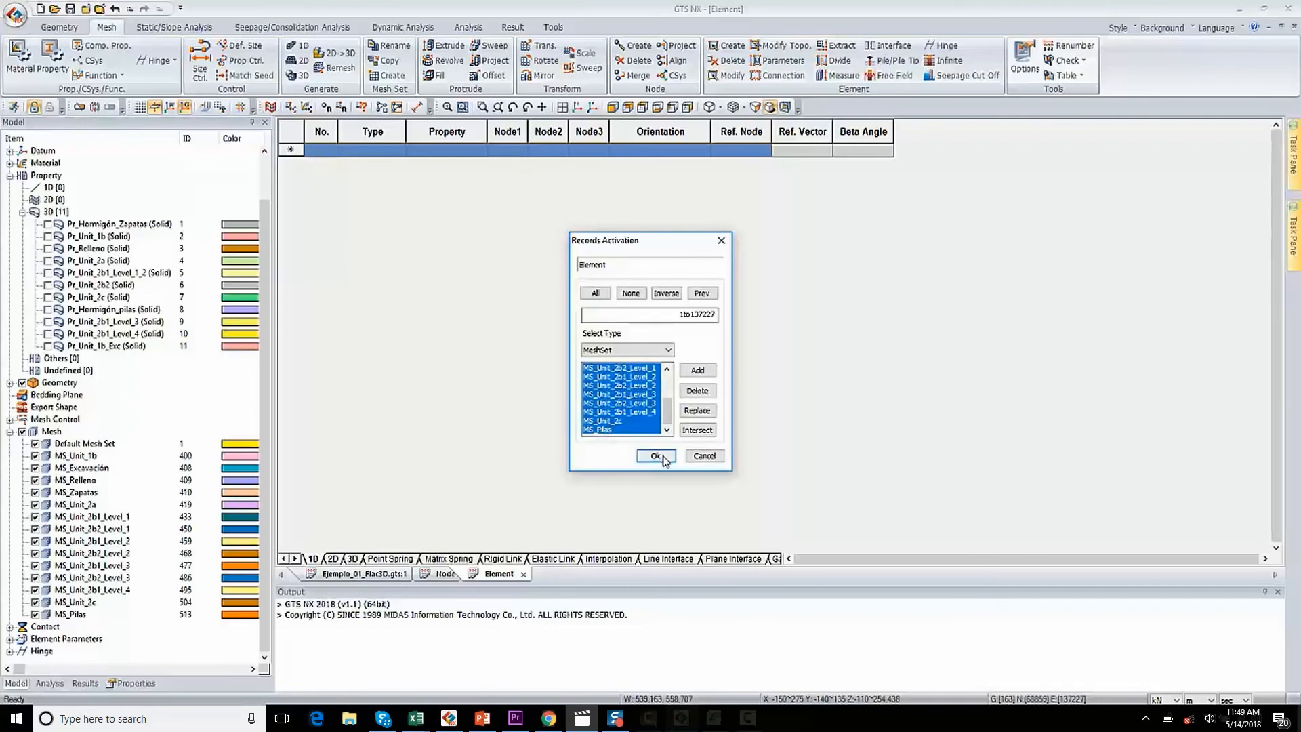
{"action": "left_click", "coordinate": [662, 458]}
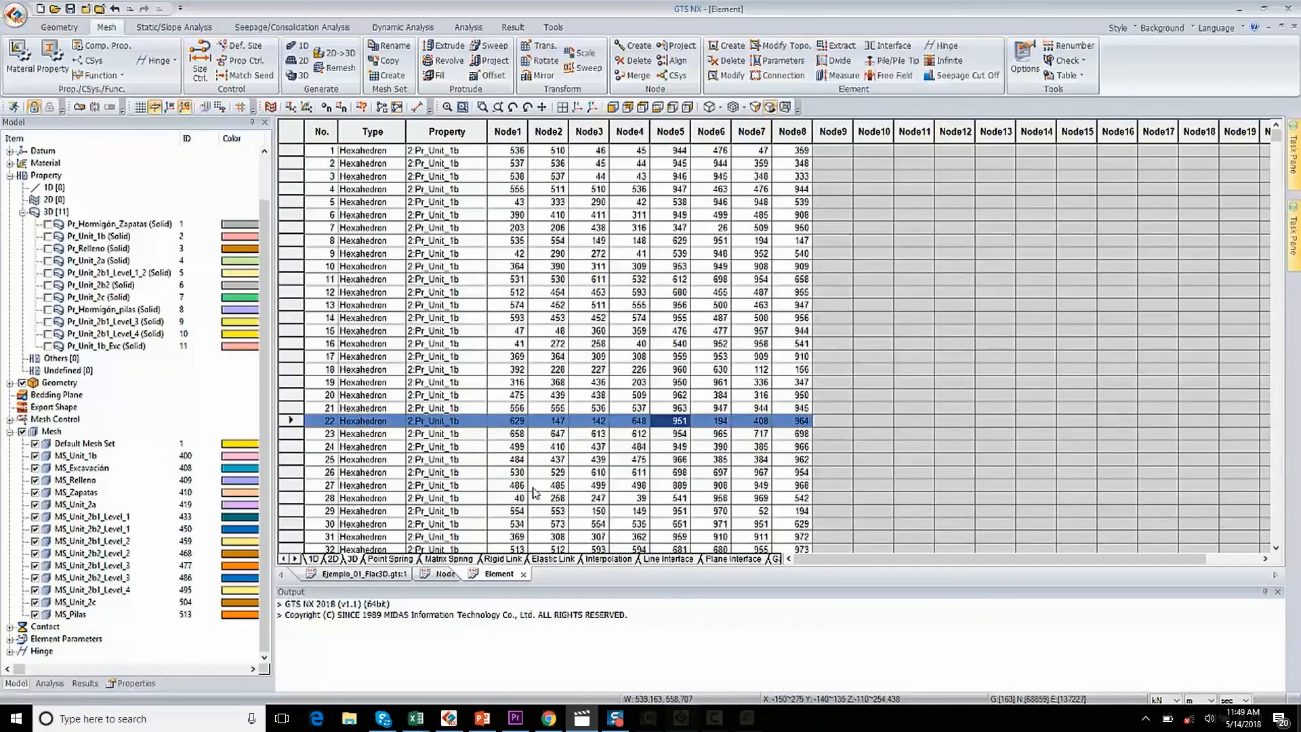
- Copy the entire 3D element table
{"action": "left_click", "coordinate": [293, 133]}
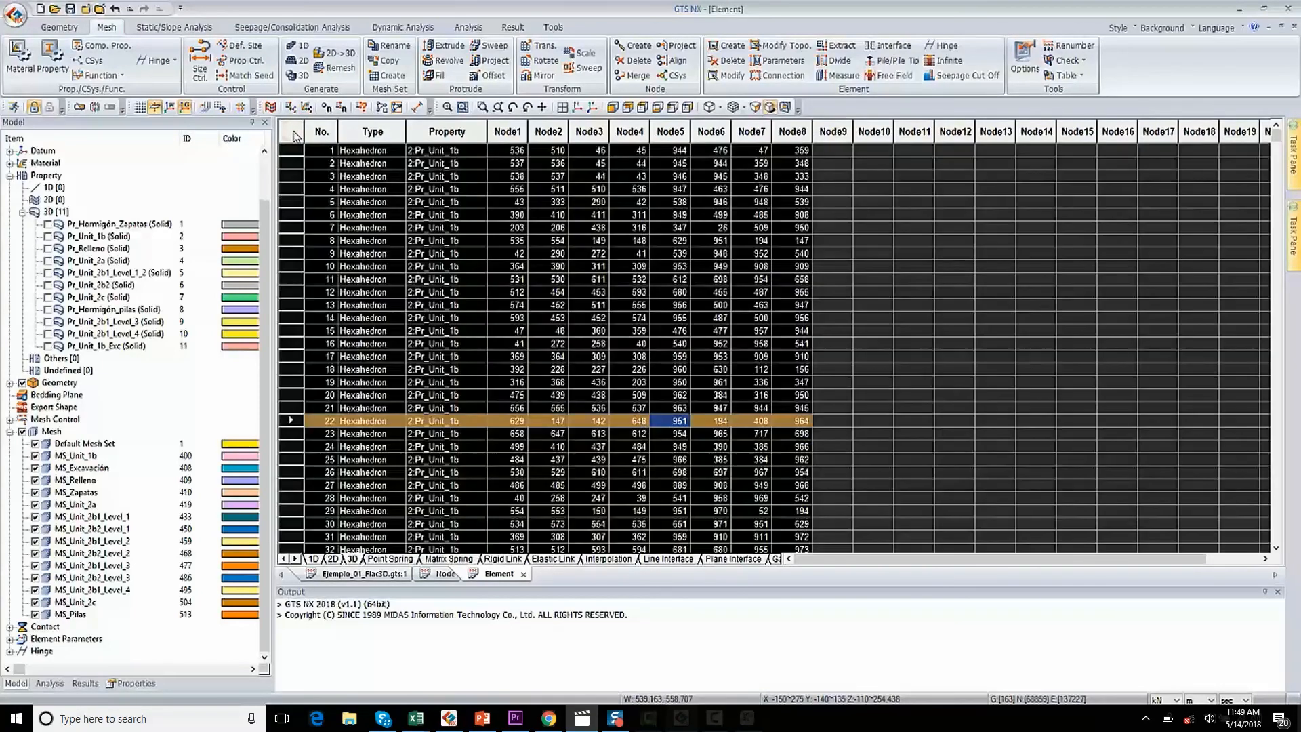
{"action": "right_click", "coordinate": [294, 136]}
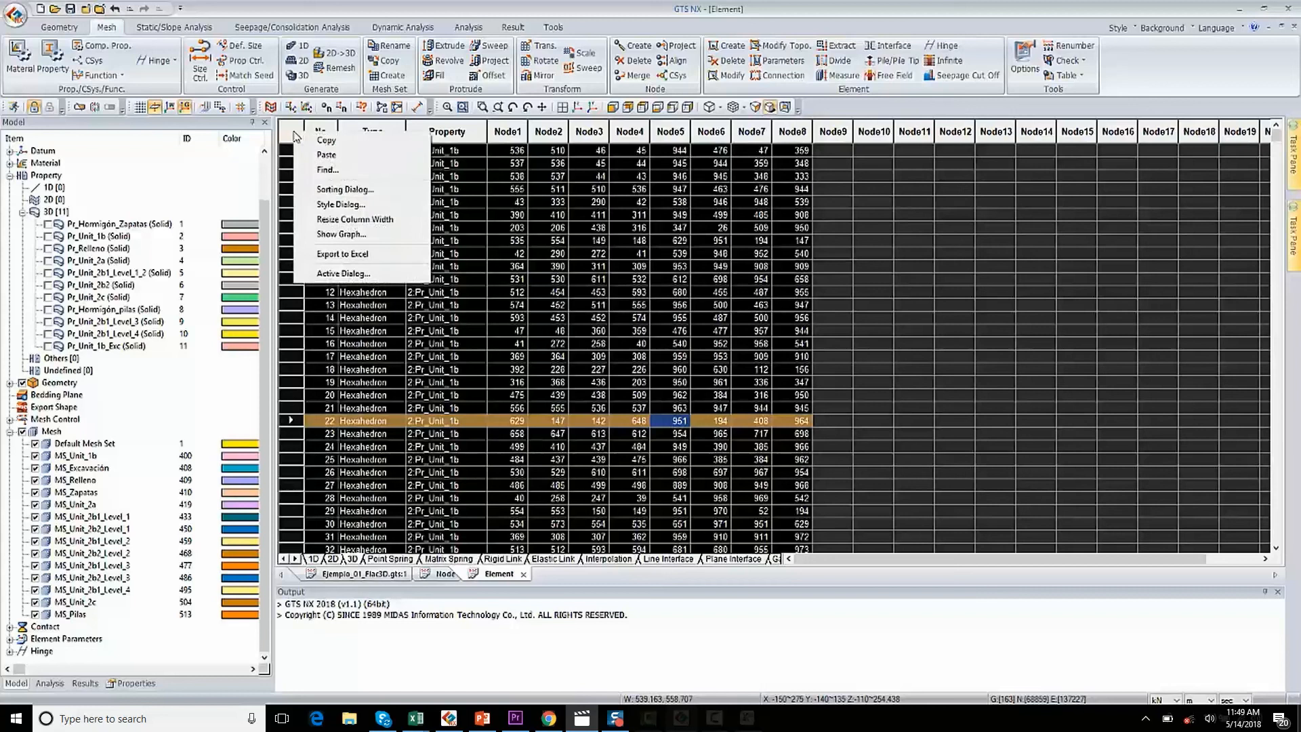
{"action": "left_click", "coordinate": [333, 141]}
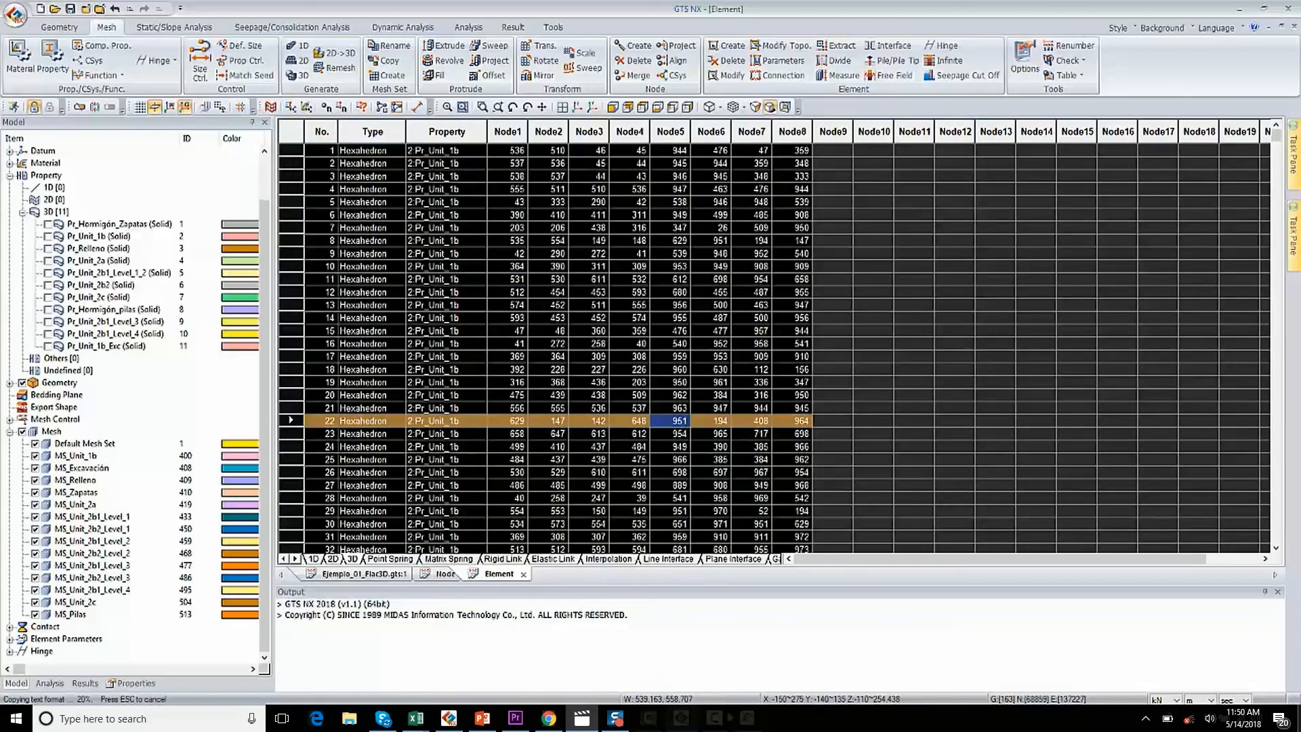
- Switch to the blank Excel workbook, paste the element table as text only at cell A1, and widen column C to fit its property names
{"action": "key", "text": "alt+Tab"}
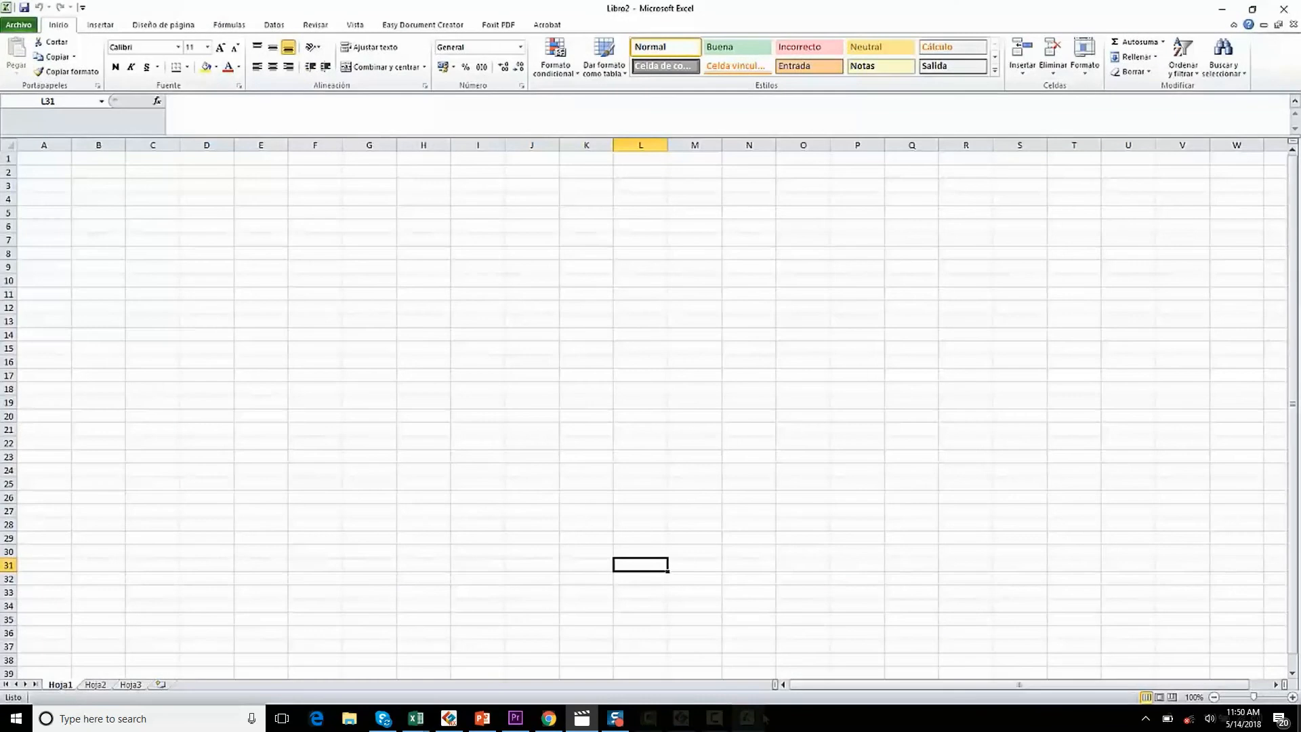
{"action": "left_click", "coordinate": [51, 161]}
{"action": "right_click", "coordinate": [53, 163]}
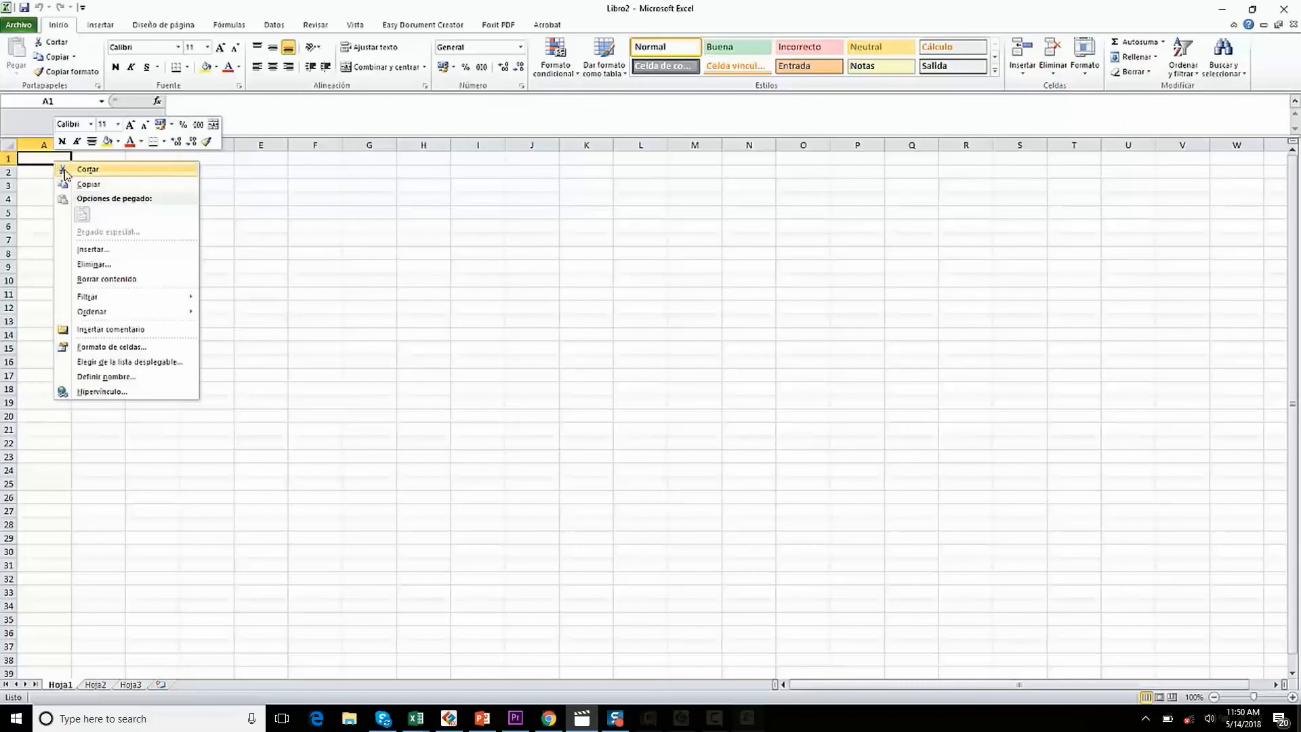
{"action": "left_click", "coordinate": [64, 171]}
{"action": "right_click", "coordinate": [56, 160]}
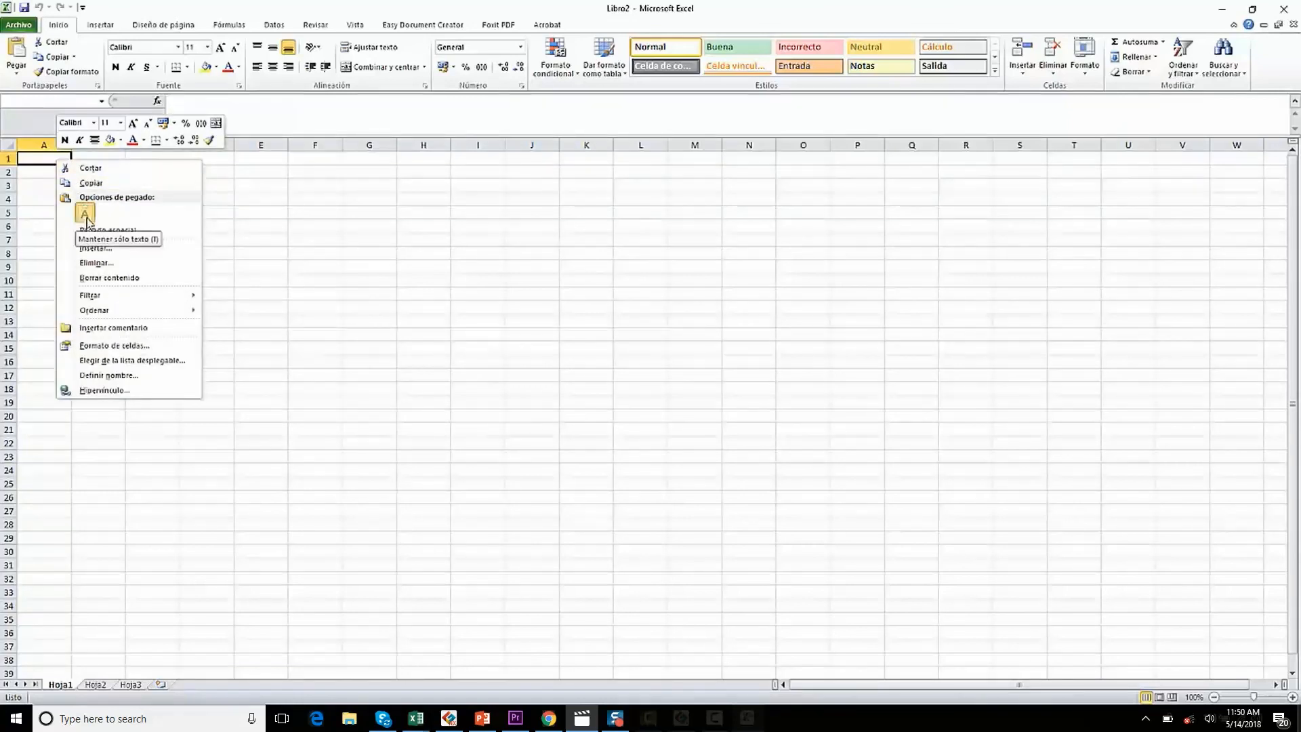
{"action": "left_click", "coordinate": [84, 217]}
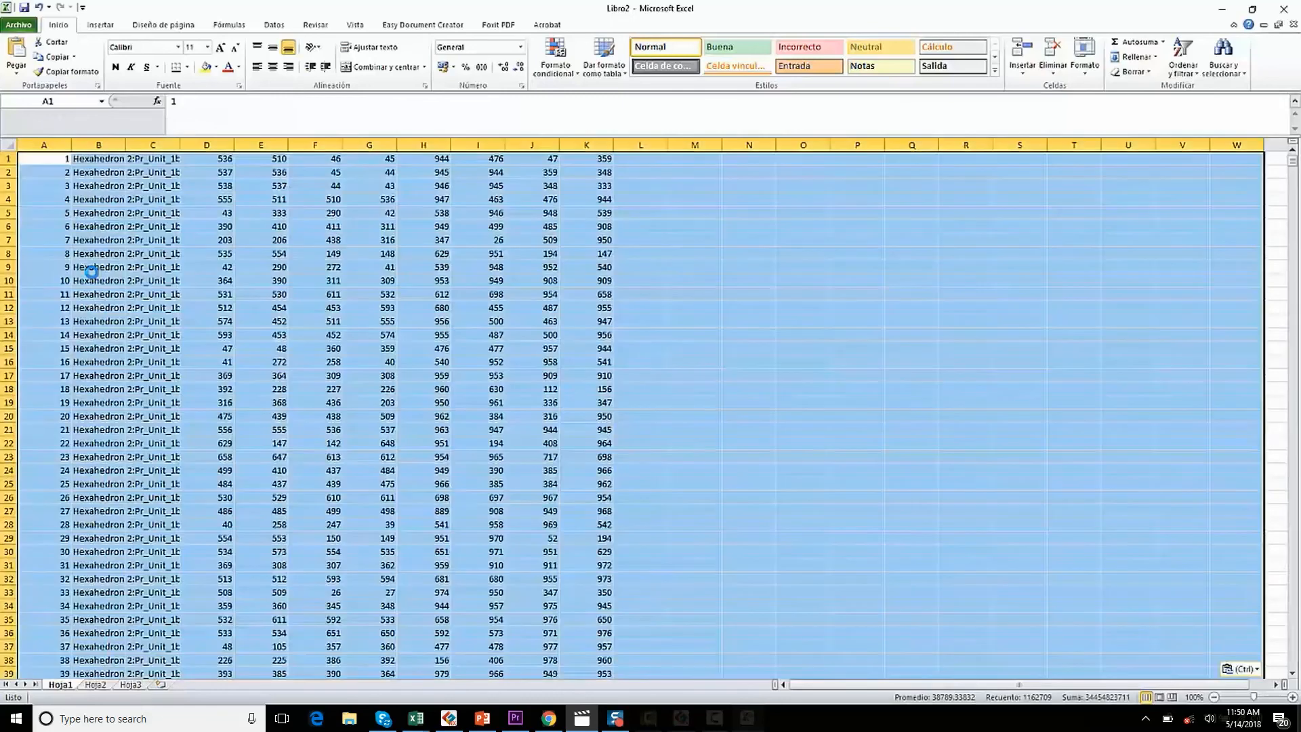
{"action": "left_click", "coordinate": [786, 278]}
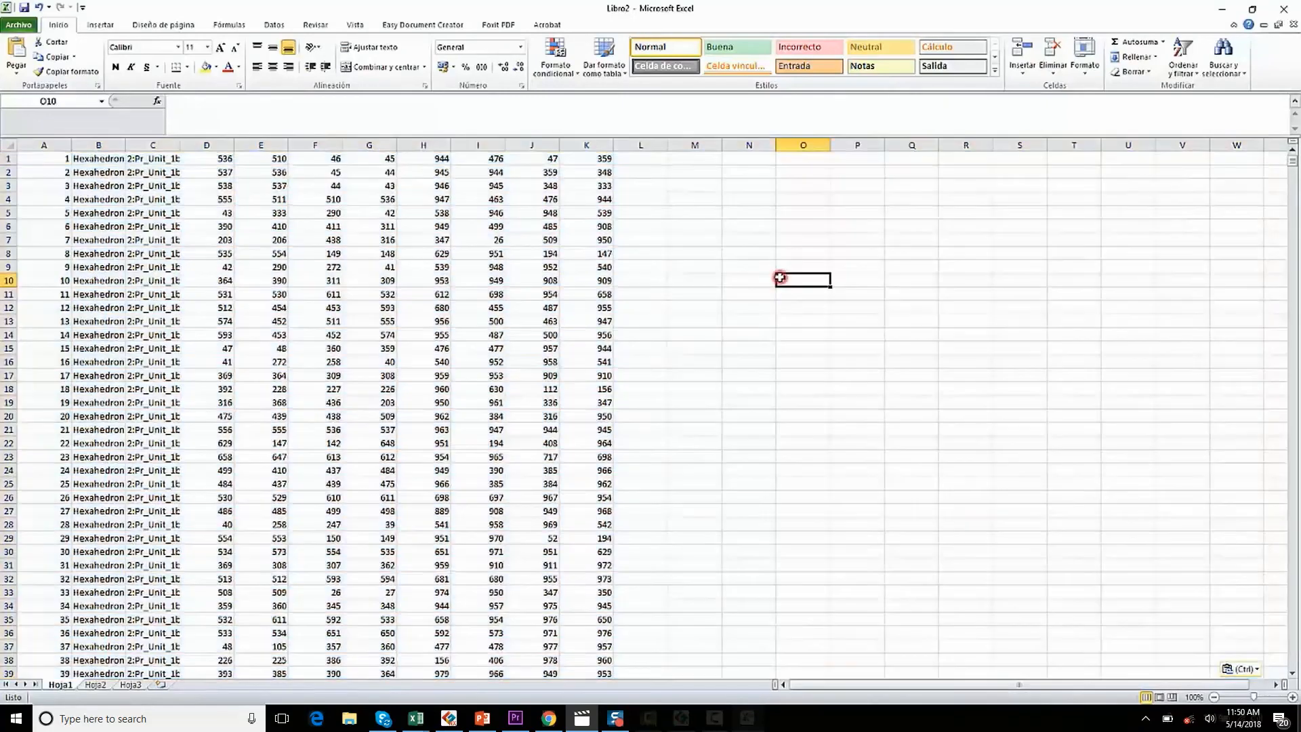
{"action": "double_click", "coordinate": [184, 143]}
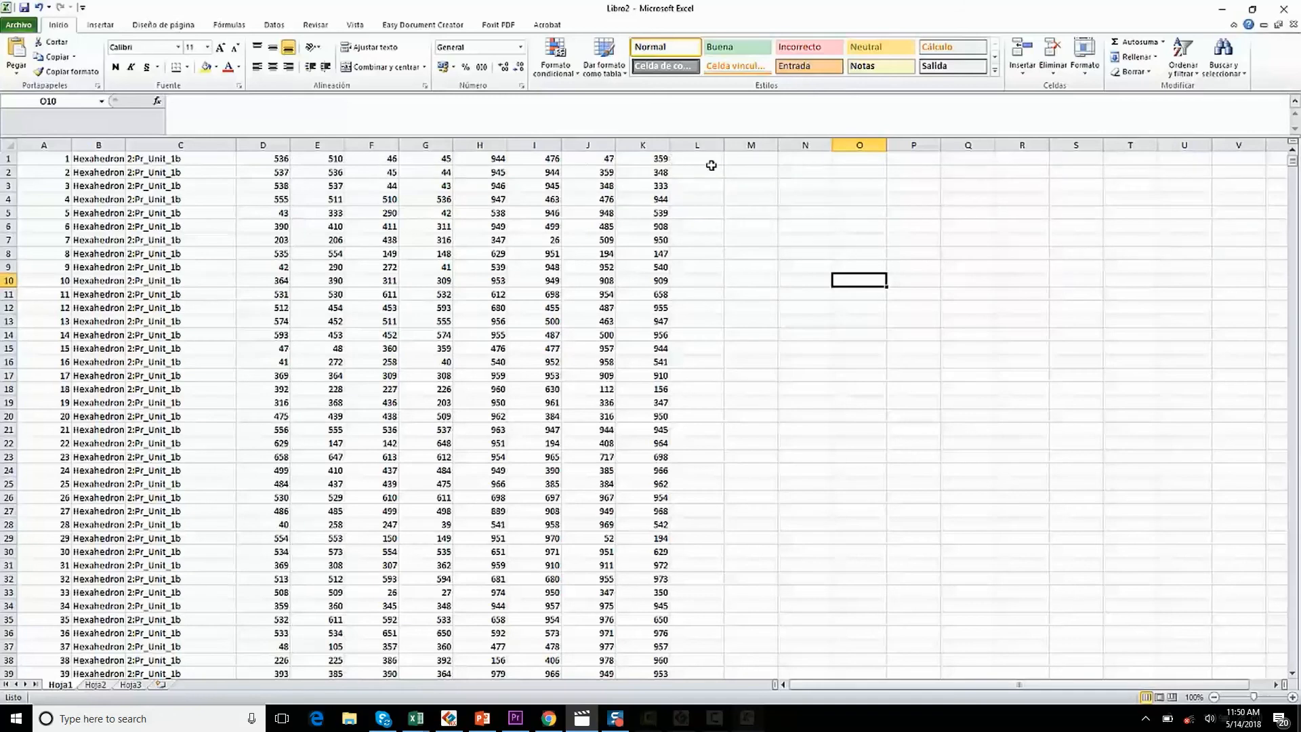
- Save the workbook as Elementos.xlsx in the Videotutorial folder, replacing the existing file
{"action": "left_click", "coordinate": [20, 26]}
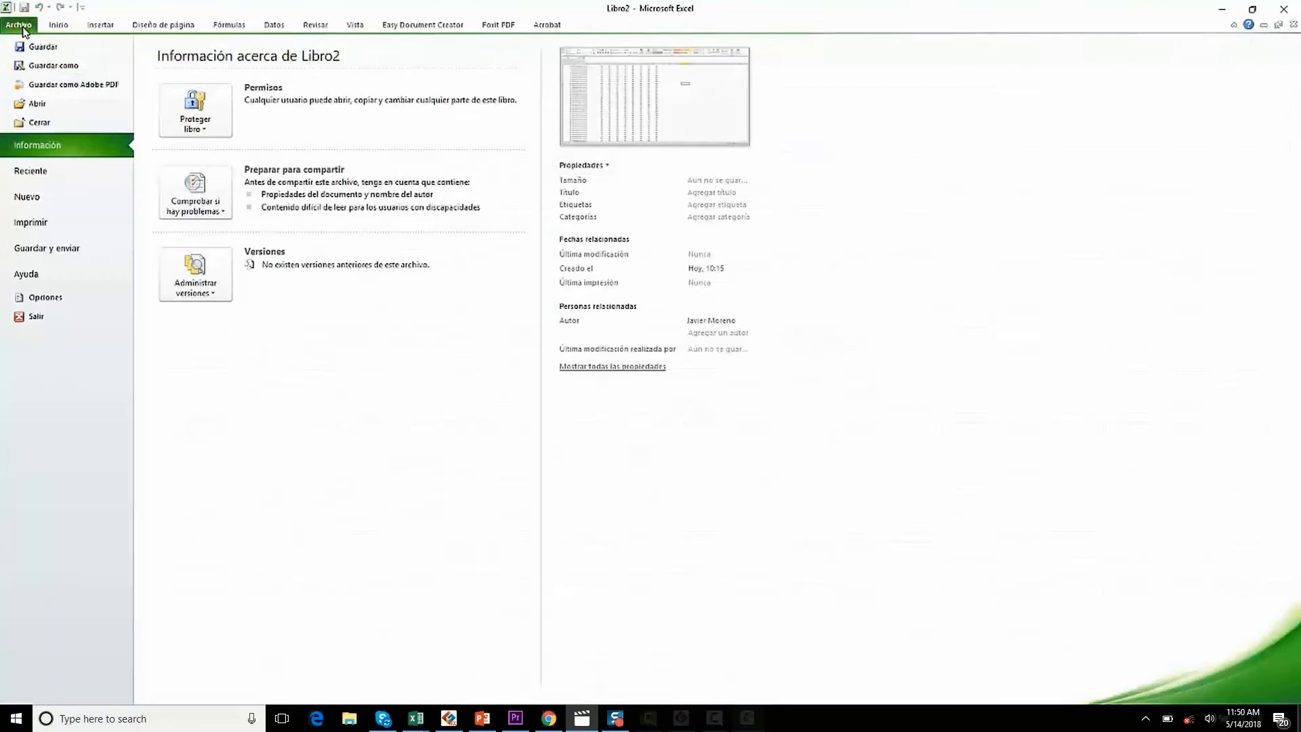
{"action": "left_click", "coordinate": [52, 67]}
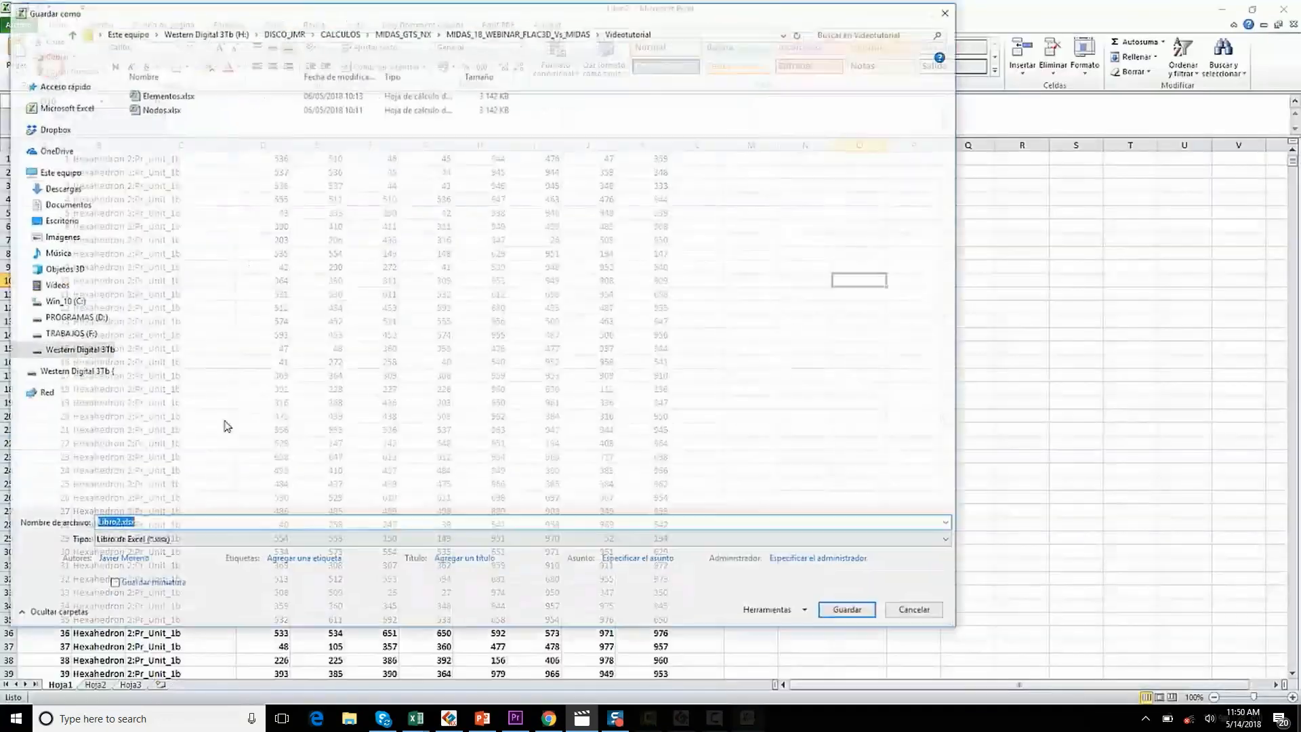
{"action": "left_click", "coordinate": [168, 95]}
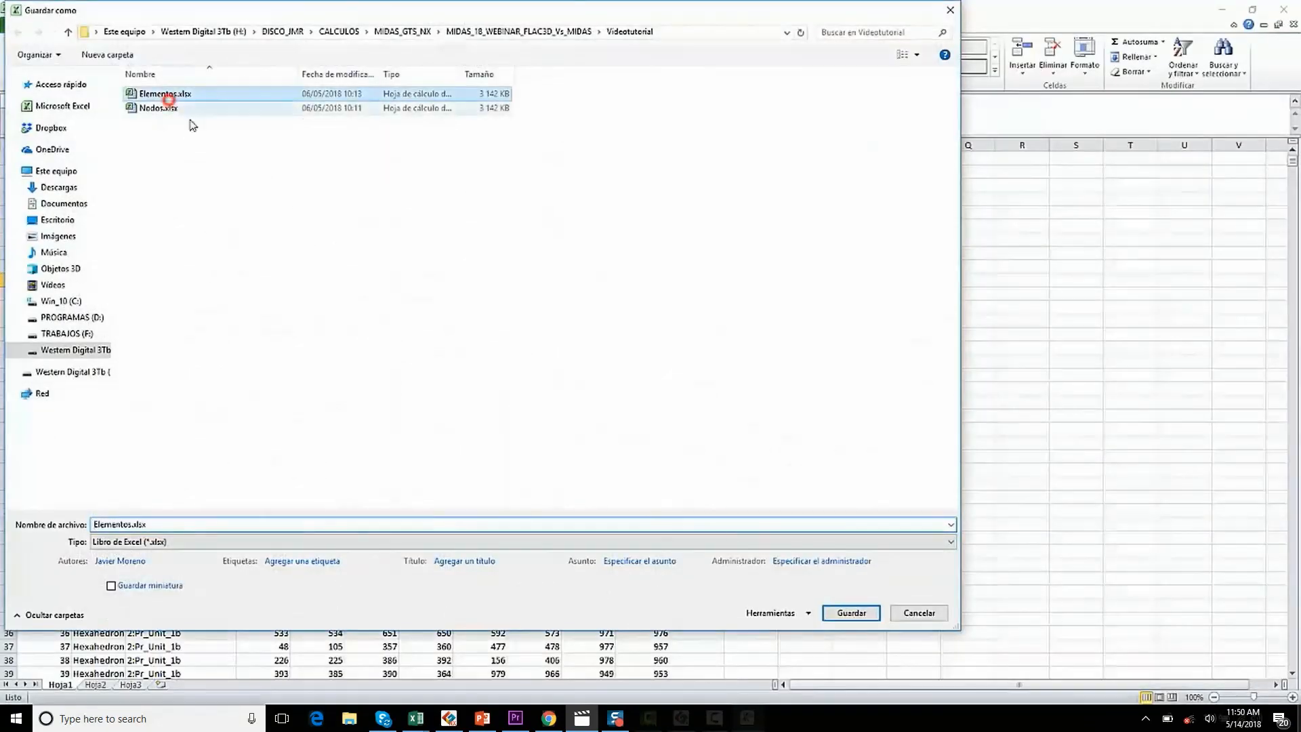
{"action": "left_click", "coordinate": [851, 613]}
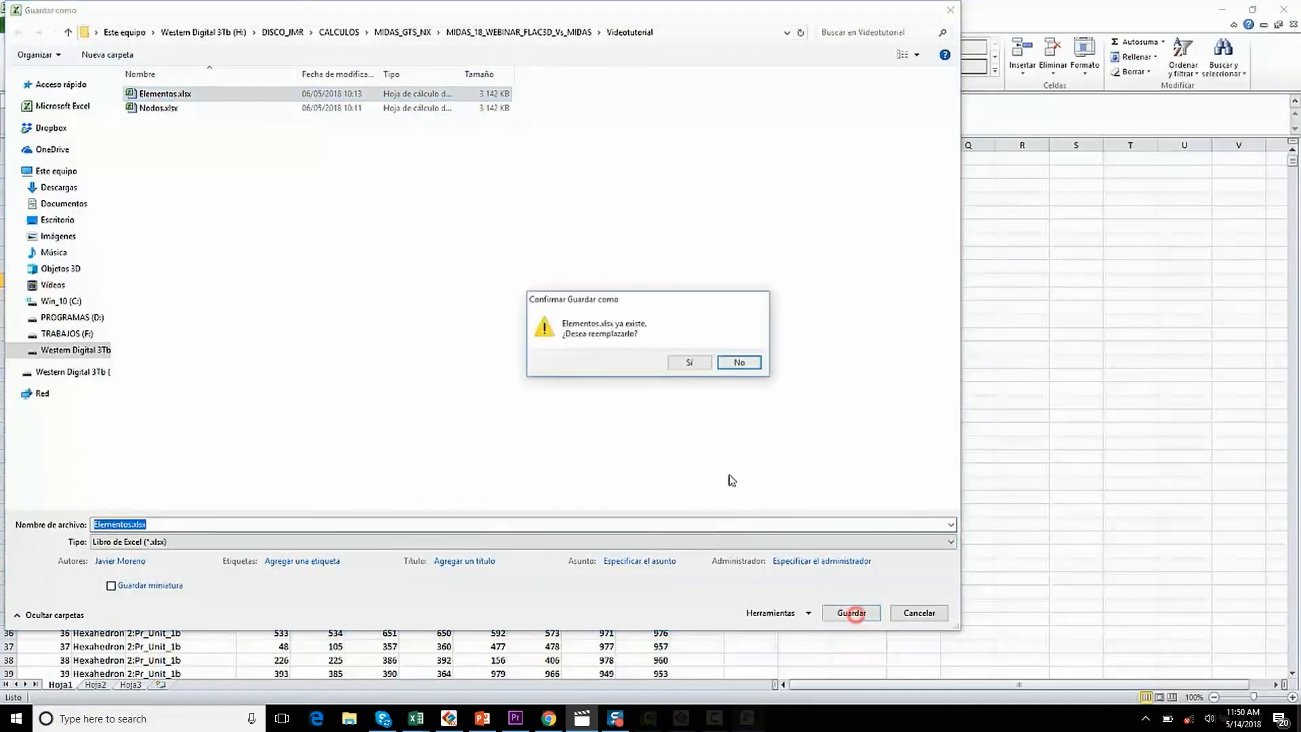
{"action": "left_click", "coordinate": [688, 363]}
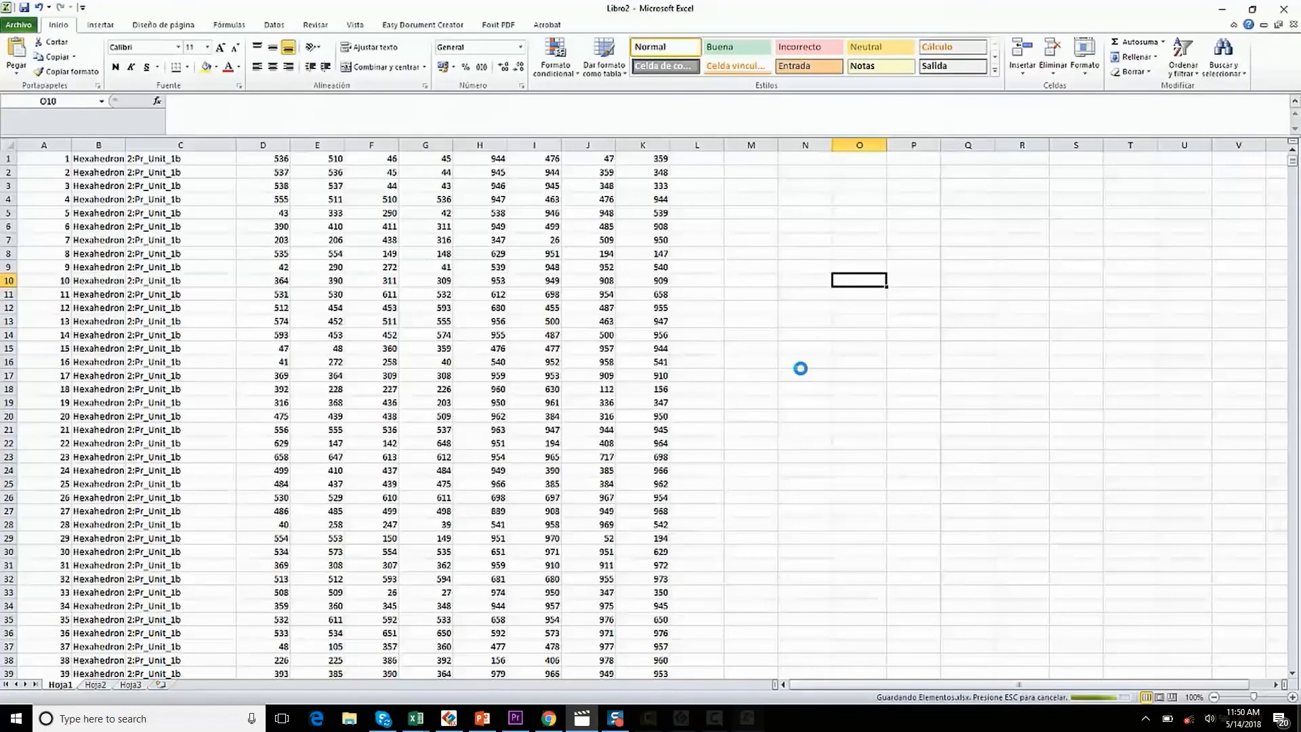
{"action": "left_click", "coordinate": [763, 375]}
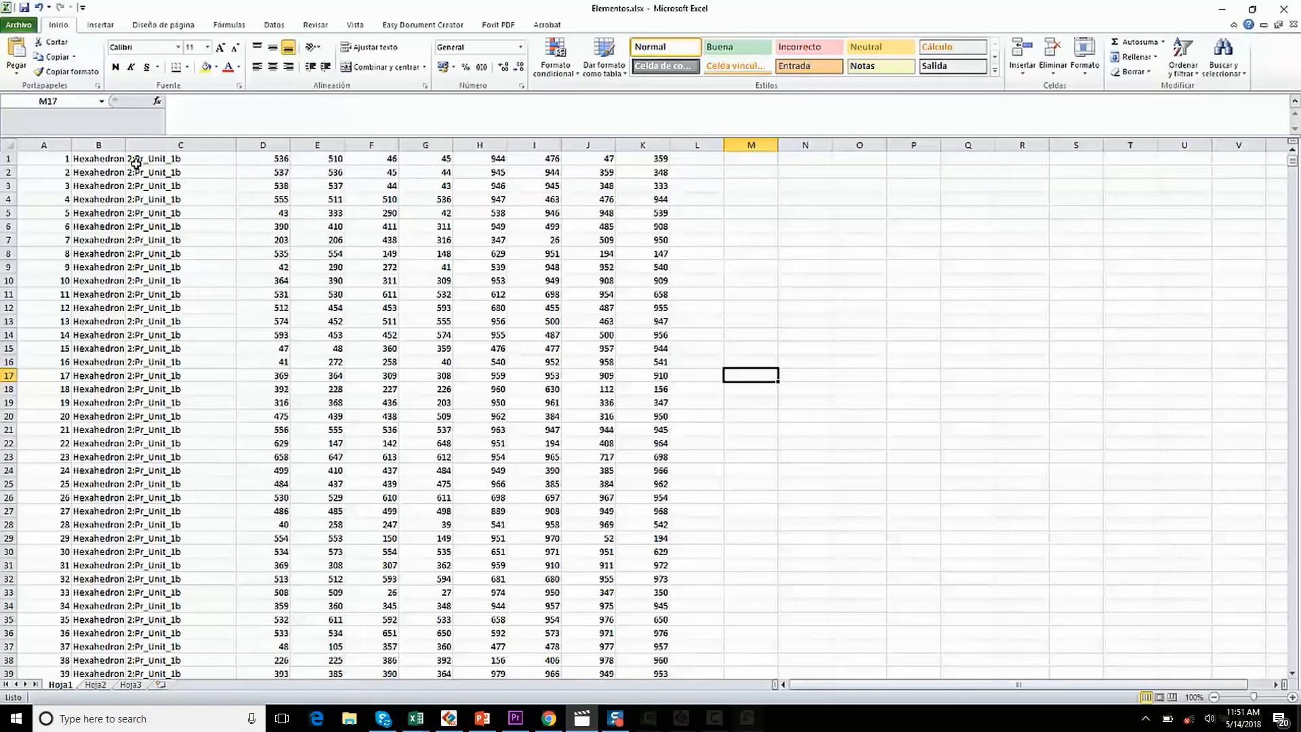
- Turn on filtering for the element data, starting from cell C1
{"action": "left_click", "coordinate": [173, 159]}
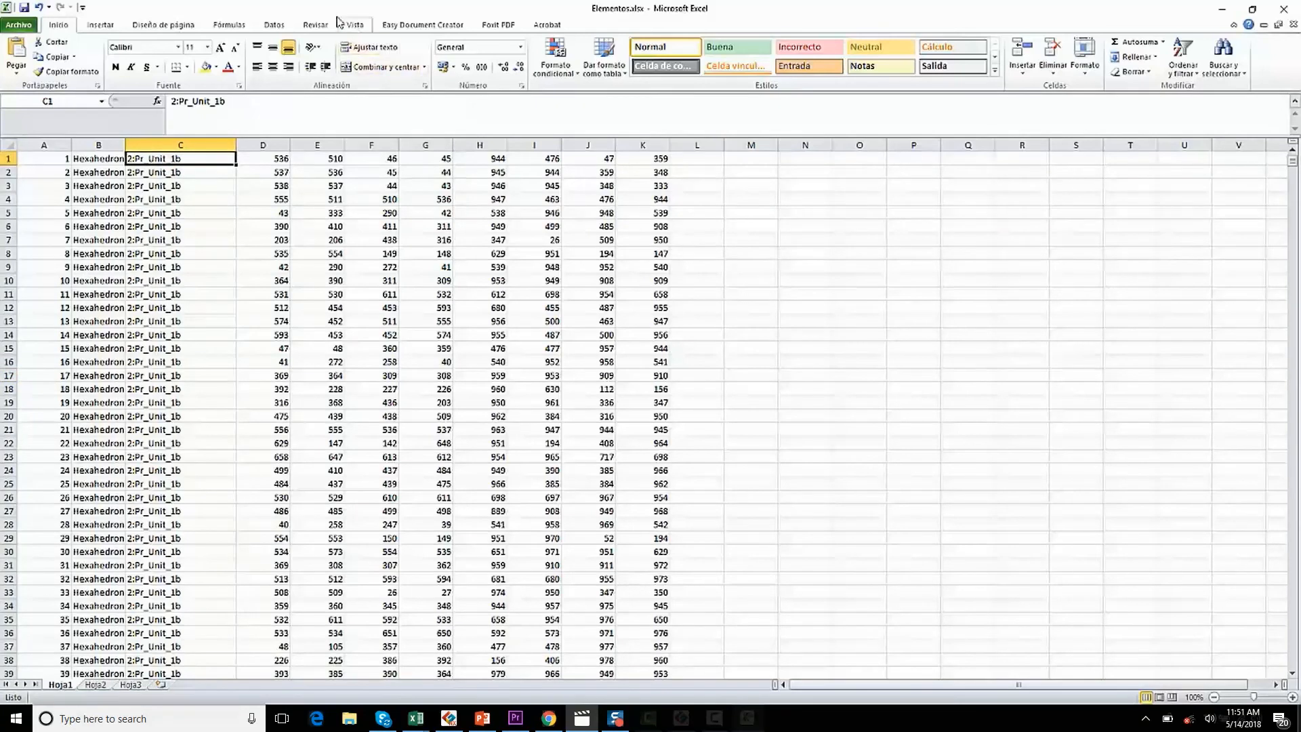
{"action": "left_click", "coordinate": [277, 23]}
{"action": "left_click", "coordinate": [359, 55]}
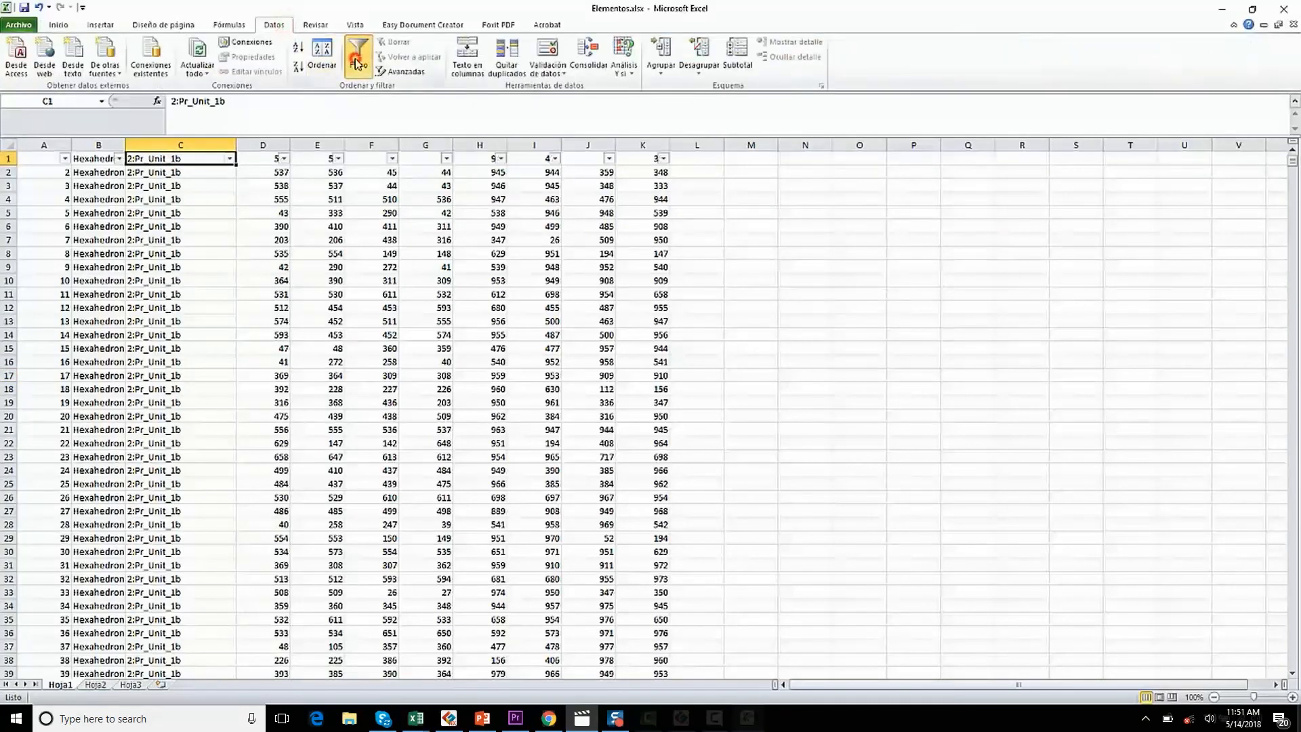
- Replace every occurrence of the property name 2:Pr_Unit_1b in the element sheet with 2
{"action": "left_click", "coordinate": [182, 186]}
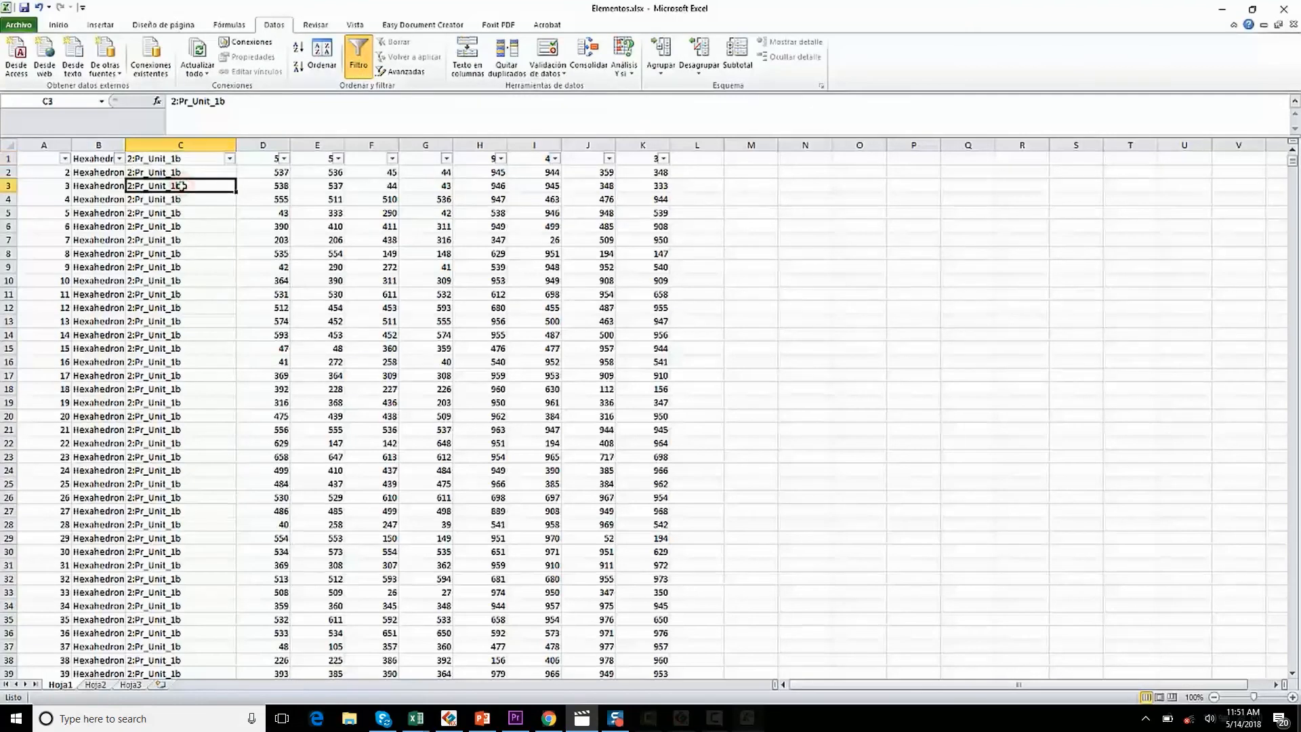
{"action": "key", "text": "ctrl+c"}
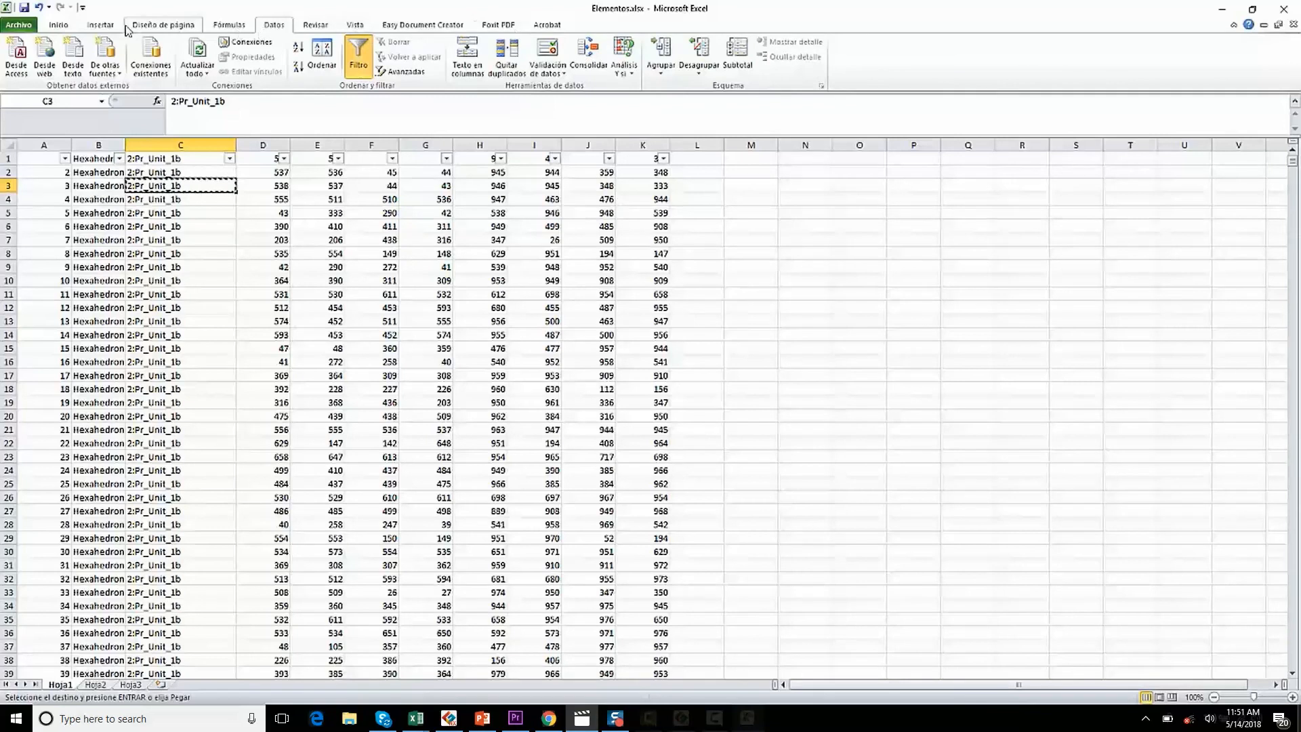
{"action": "left_click", "coordinate": [58, 24]}
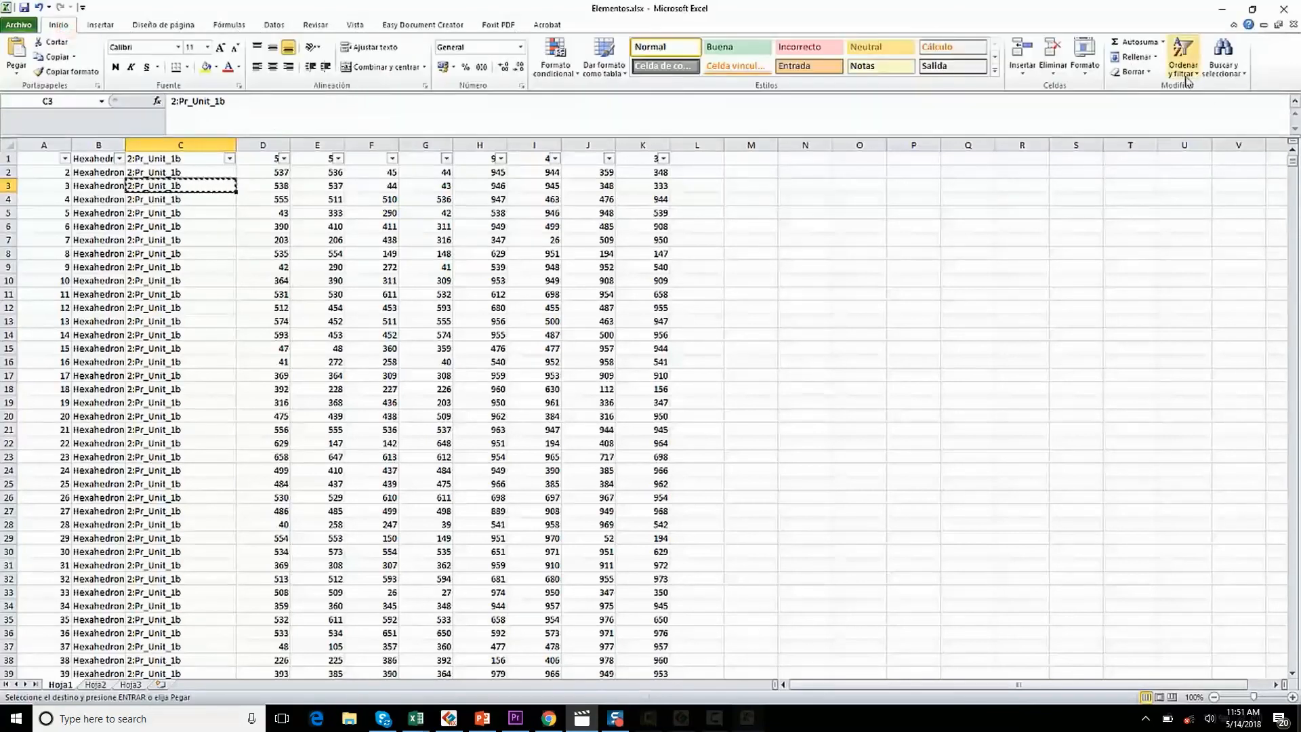
{"action": "left_click", "coordinate": [1223, 63]}
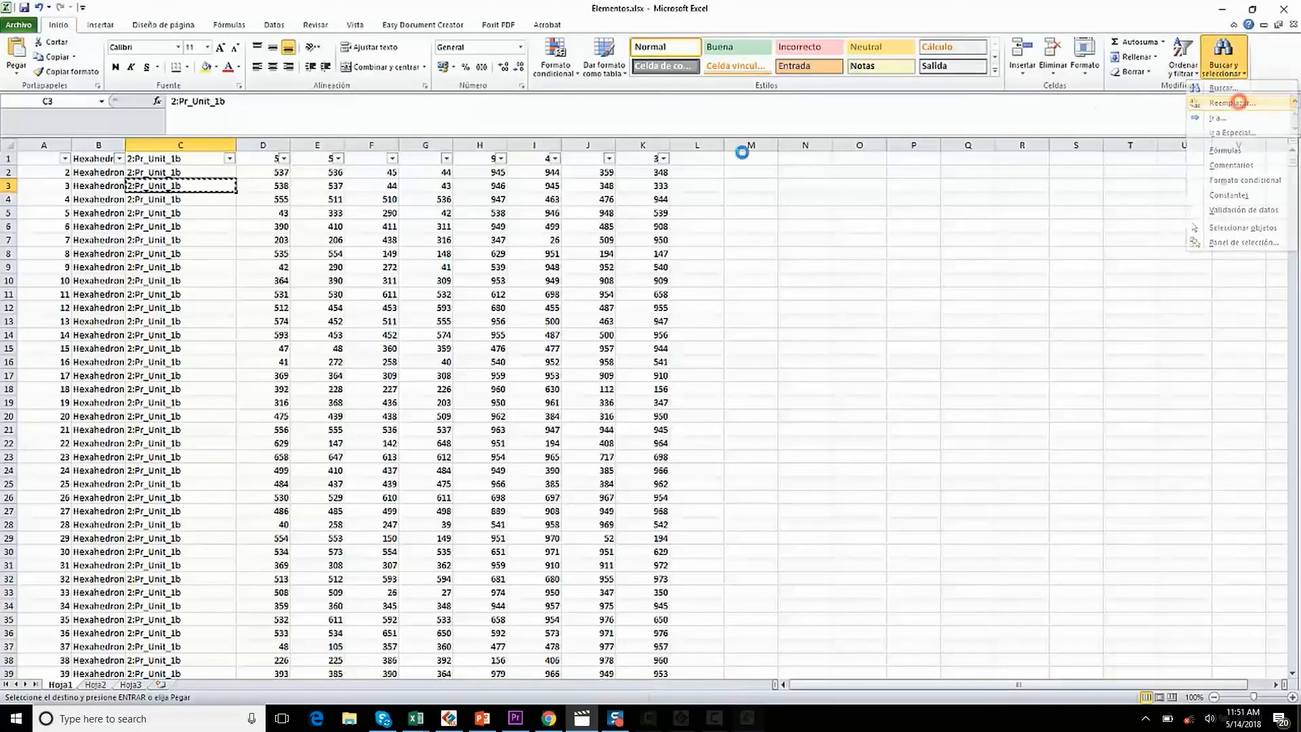
{"action": "left_click", "coordinate": [1241, 103]}
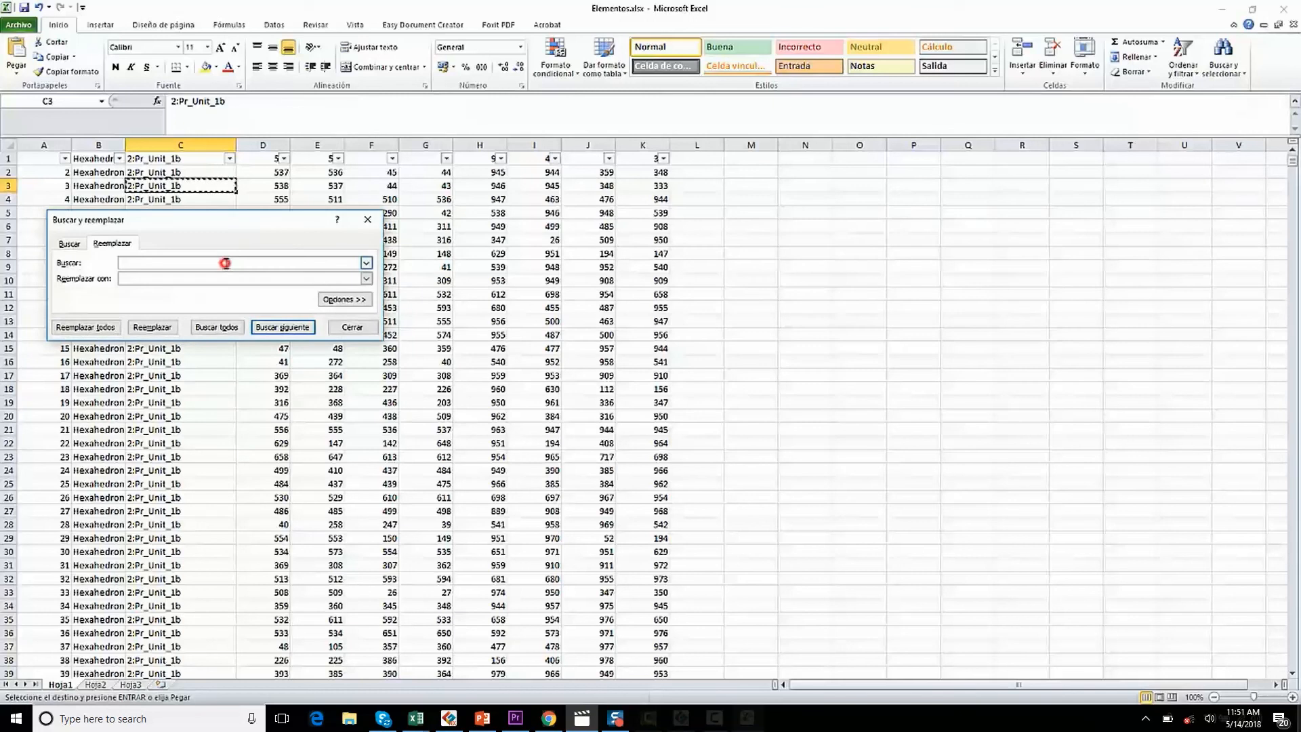
{"action": "left_click", "coordinate": [230, 264]}
{"action": "key", "text": "ctrl+v"}
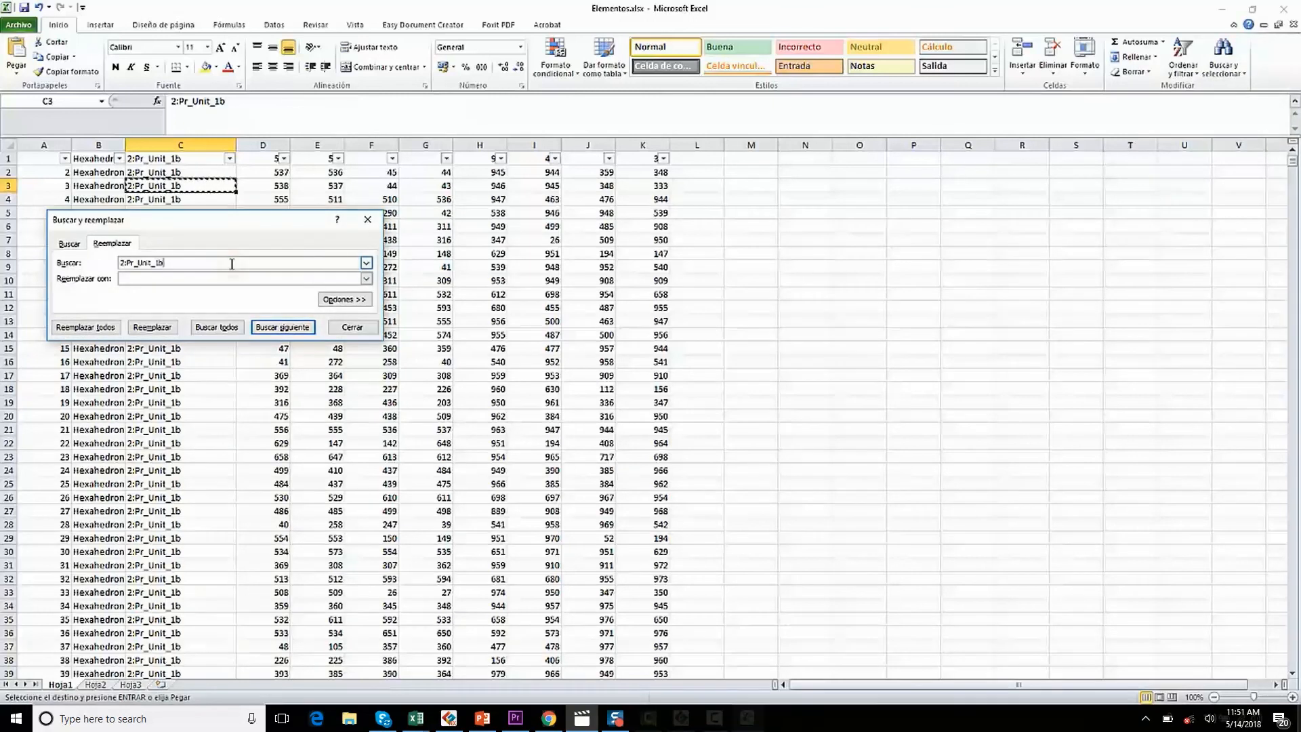
{"action": "left_click", "coordinate": [229, 278]}
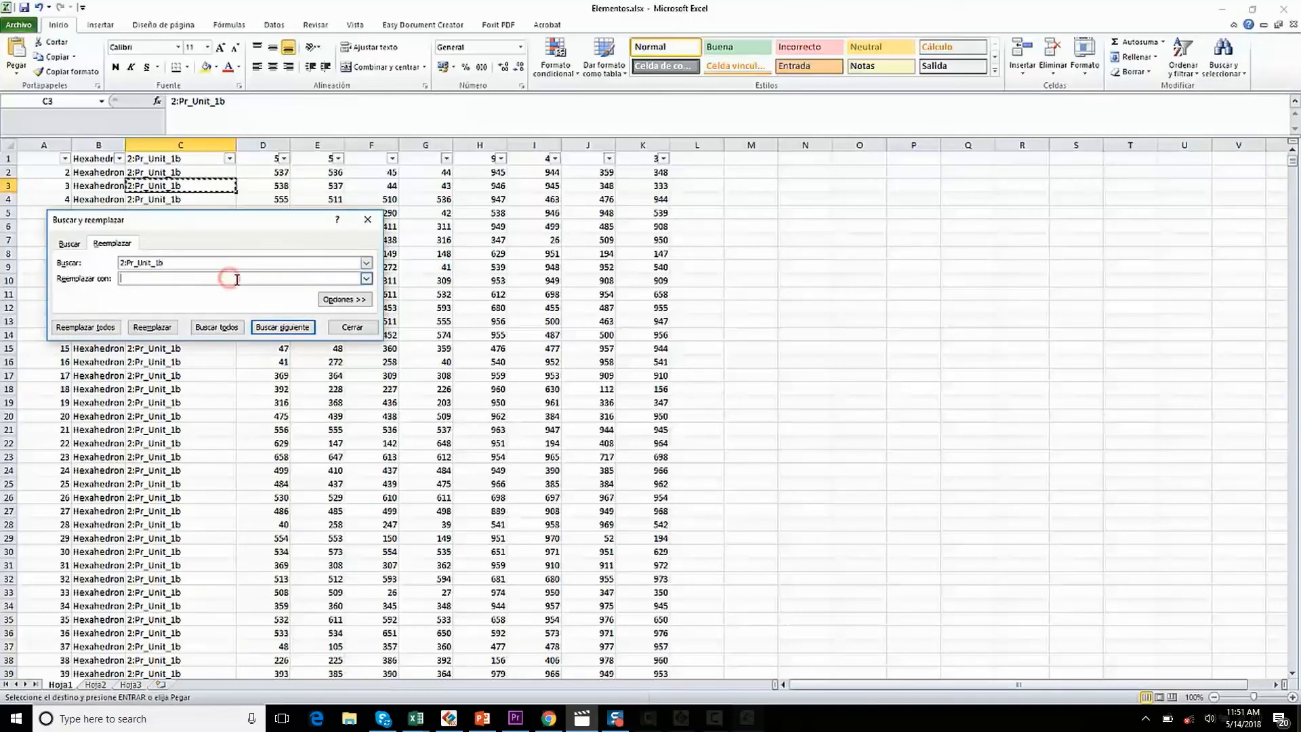
{"action": "left_click", "coordinate": [129, 279]}
{"action": "type", "text": "2"}
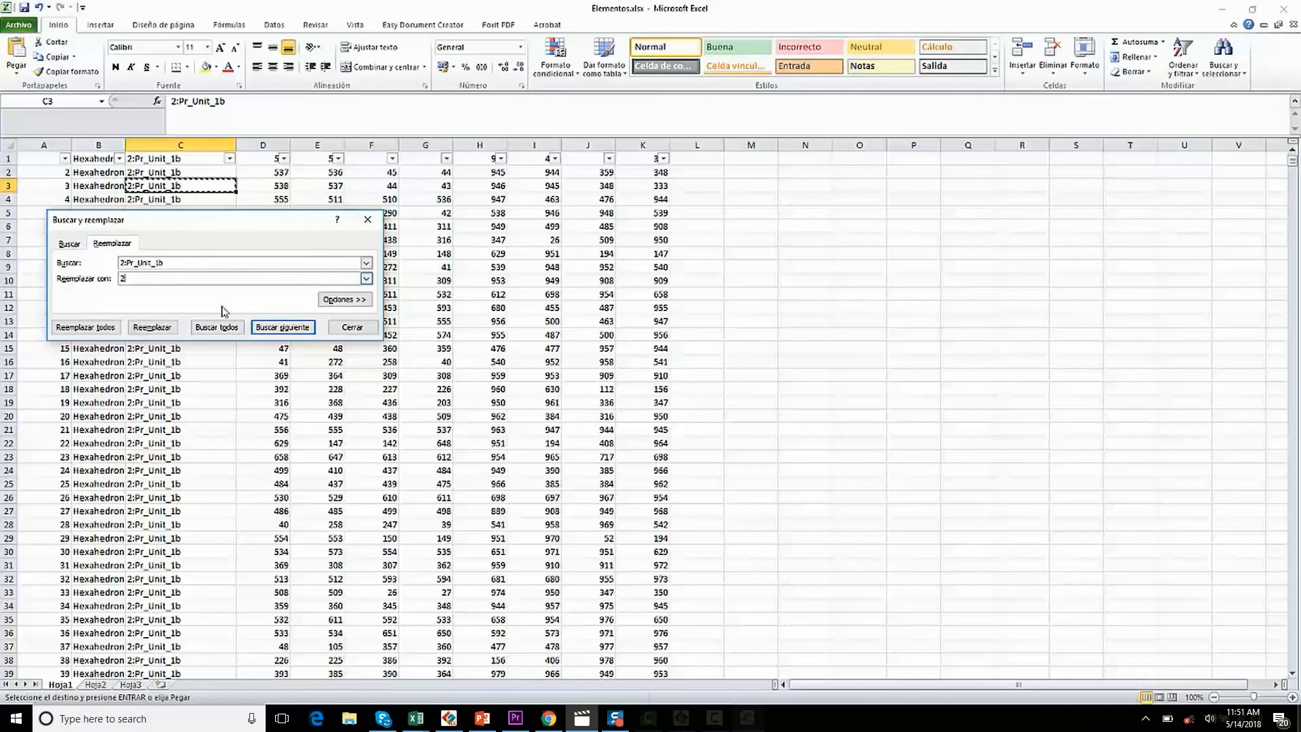
{"action": "left_click", "coordinate": [88, 327]}
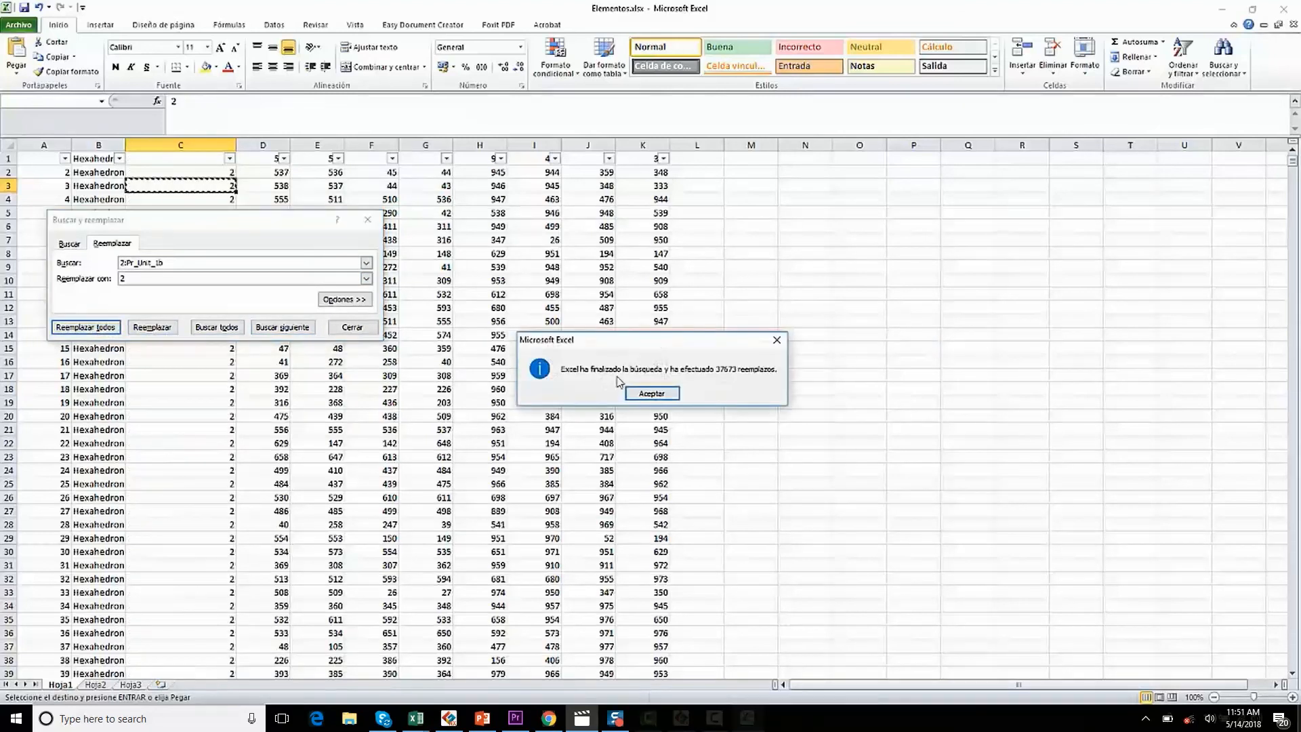
{"action": "left_click", "coordinate": [656, 391]}
{"action": "left_click", "coordinate": [367, 219]}
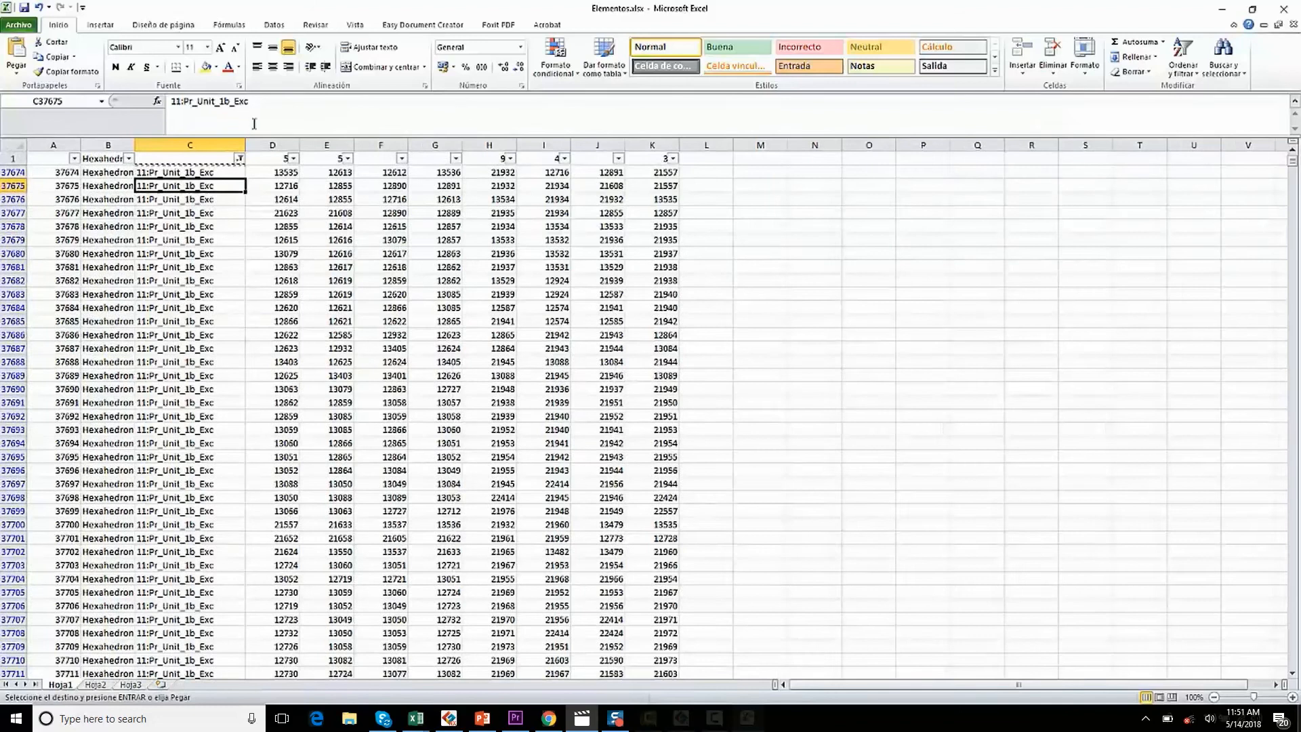
- Replace every occurrence of the property name 11:Pr_Unit_1b_Exc in the element sheet with 11
{"action": "left_click_drag", "start_coordinate": [268, 103], "coordinate": [171, 104]}
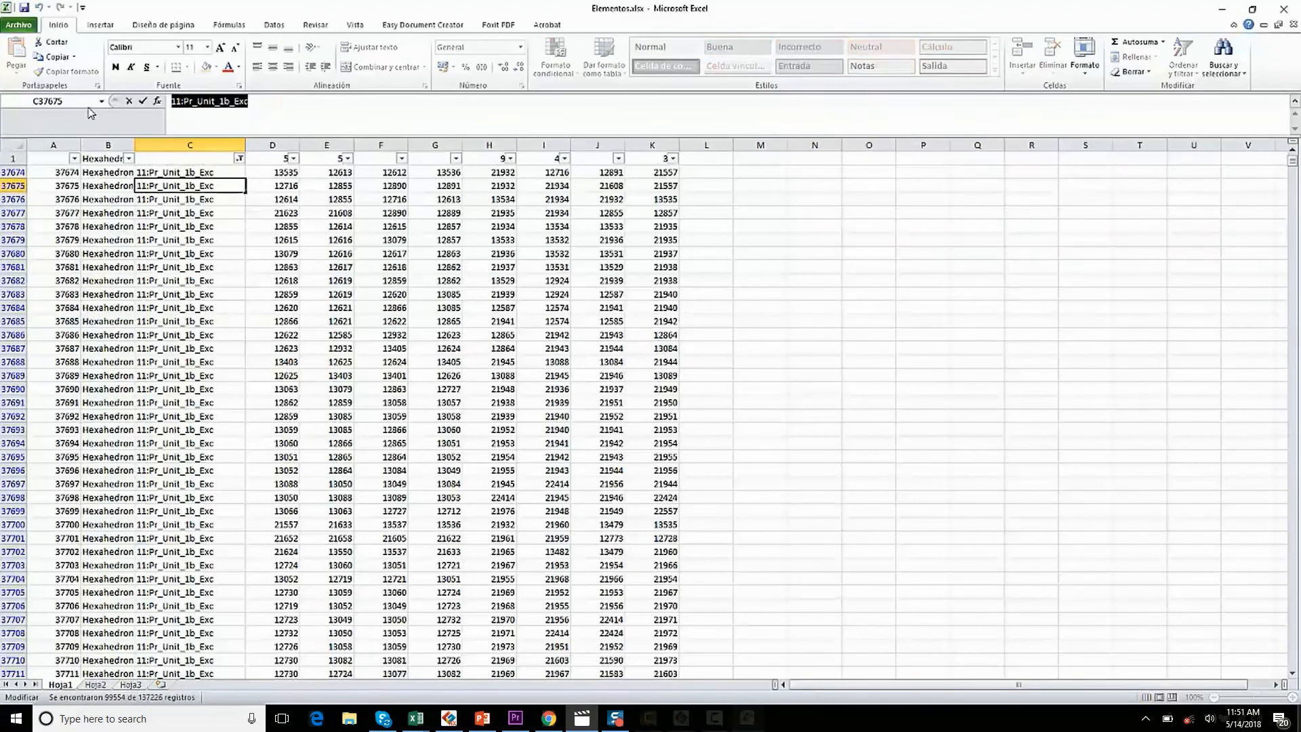
{"action": "left_click", "coordinate": [1223, 58]}
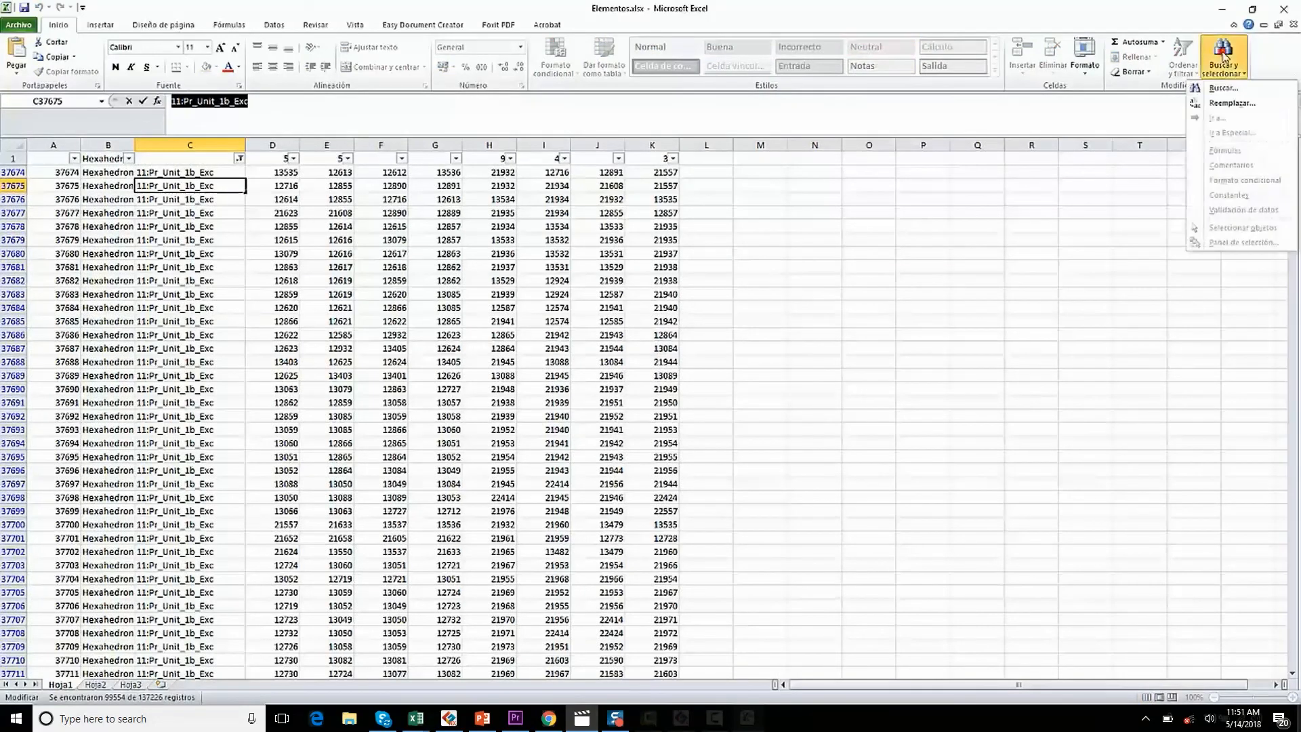
{"action": "left_click", "coordinate": [1220, 103]}
{"action": "double_click", "coordinate": [207, 263]}
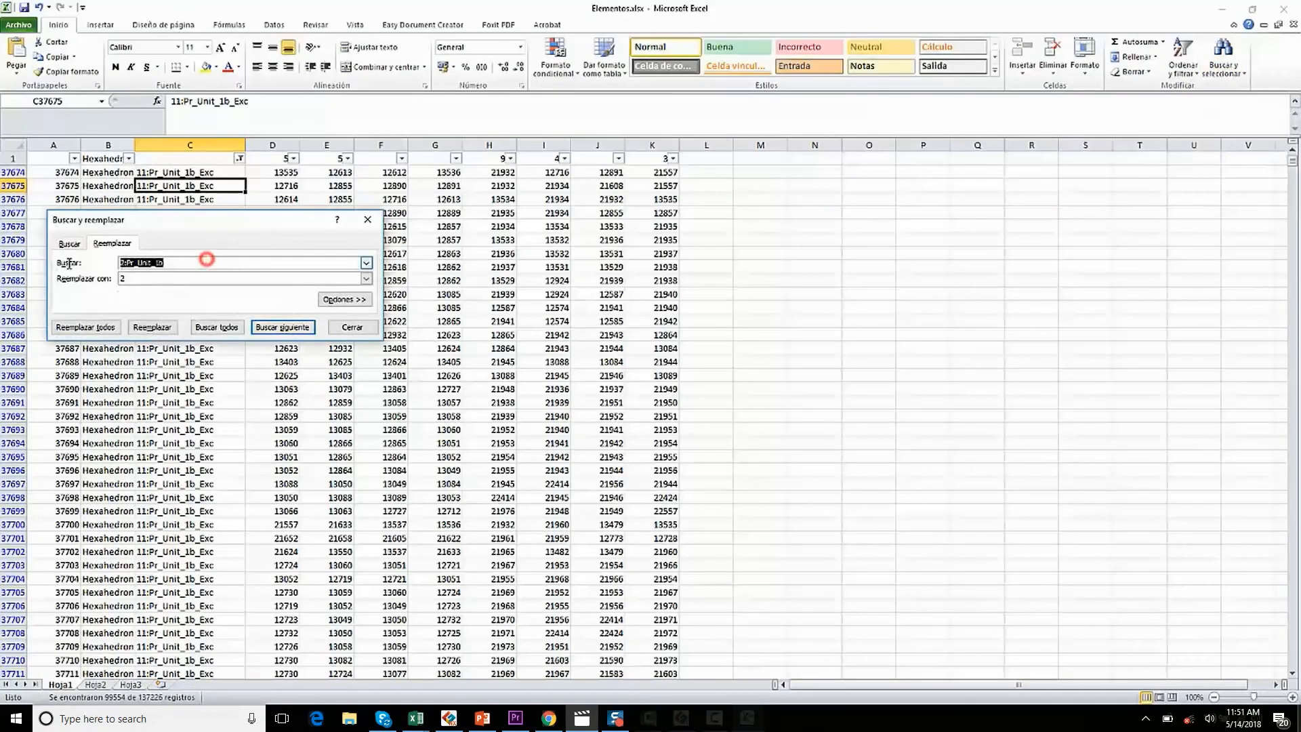
{"action": "key", "text": "ctrl+v"}
{"action": "left_click", "coordinate": [128, 276]}
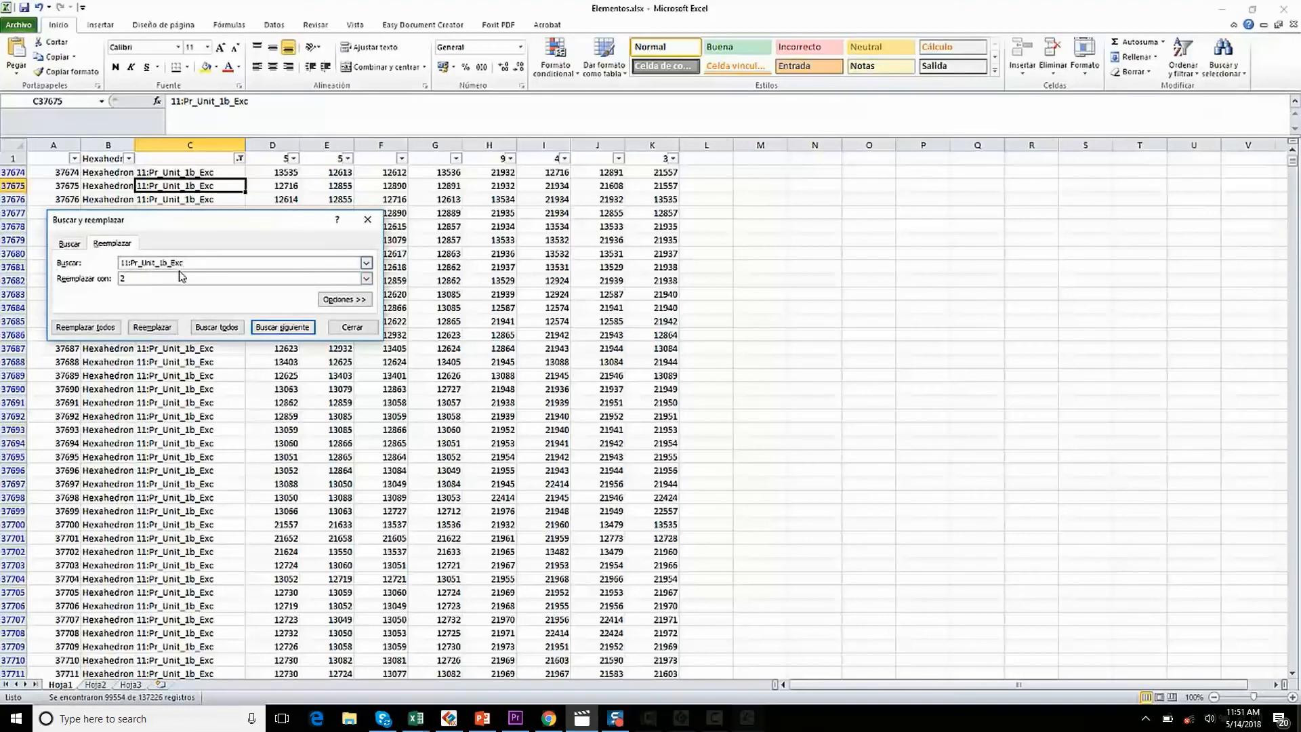
{"action": "left_click_drag", "start_coordinate": [181, 278], "coordinate": [102, 278]}
{"action": "type", "text": "11"}
{"action": "left_click", "coordinate": [118, 330]}
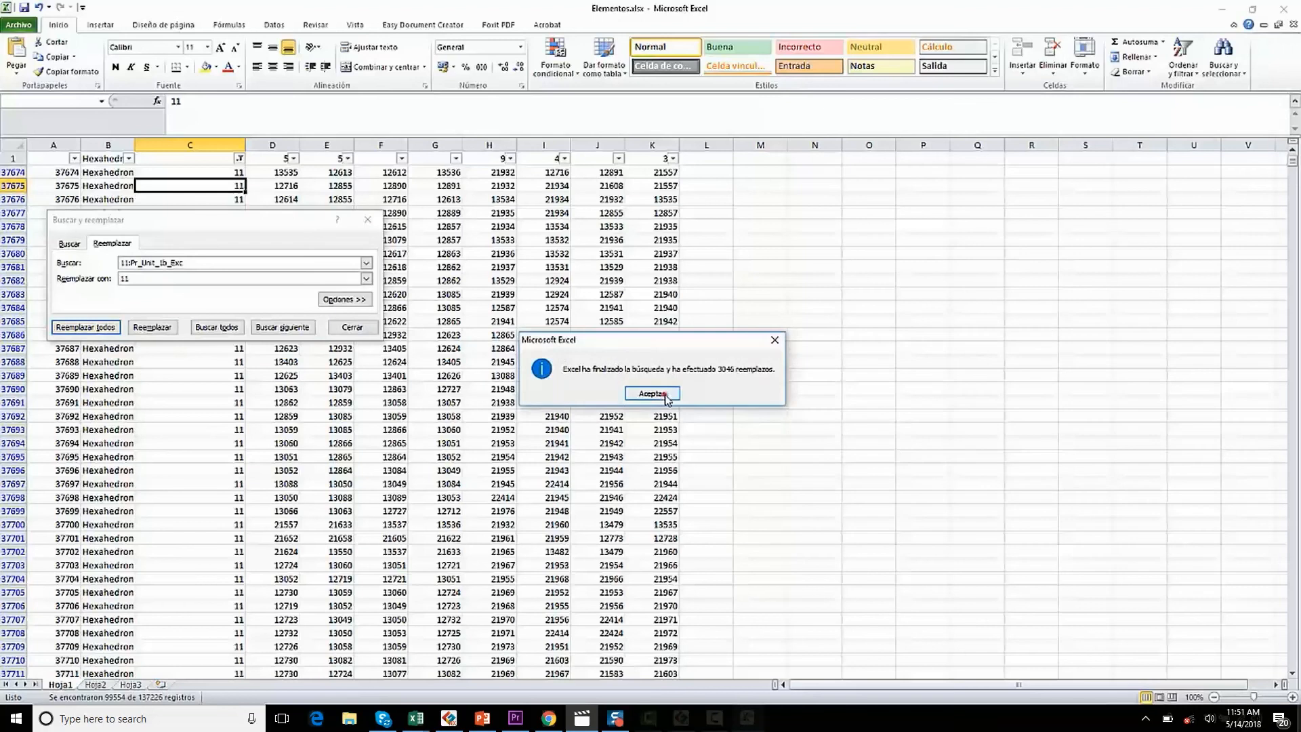
{"action": "left_click", "coordinate": [652, 393]}
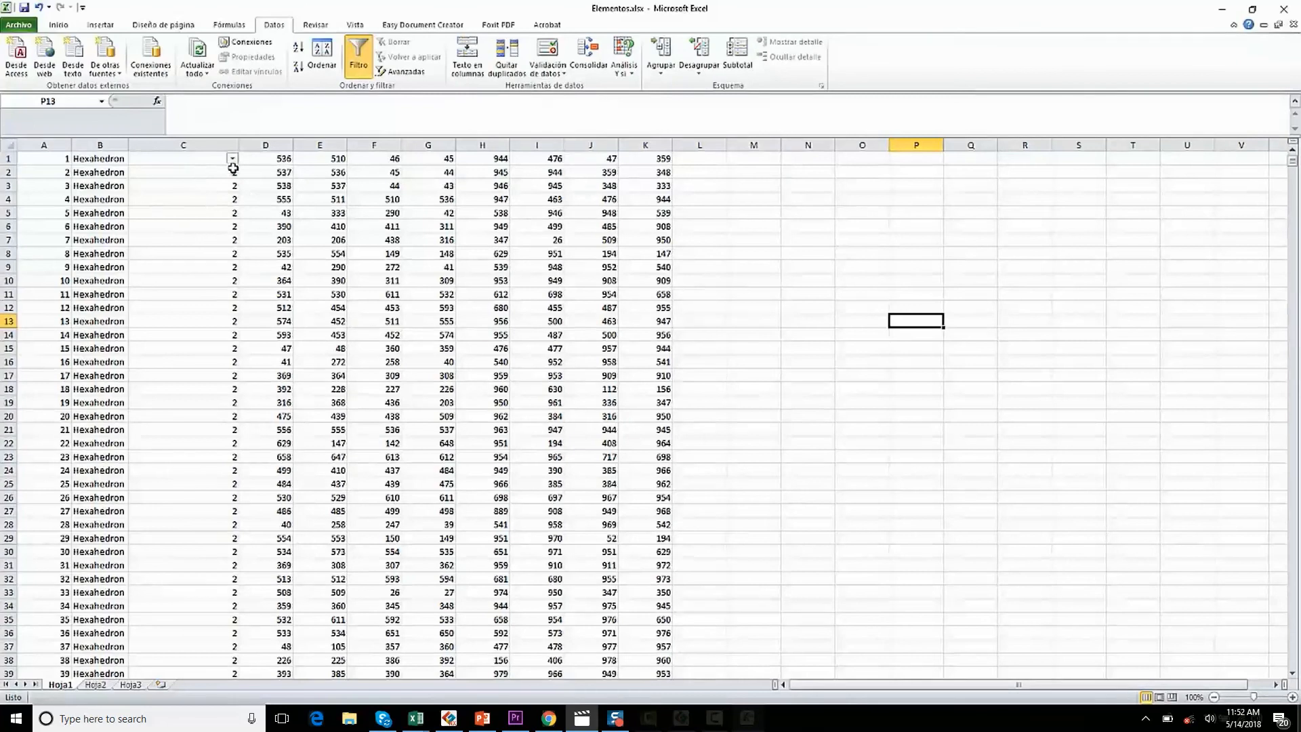
- Check the complete list of filter values in column C and turn off filtering for the sheet
{"action": "left_click", "coordinate": [232, 160]}
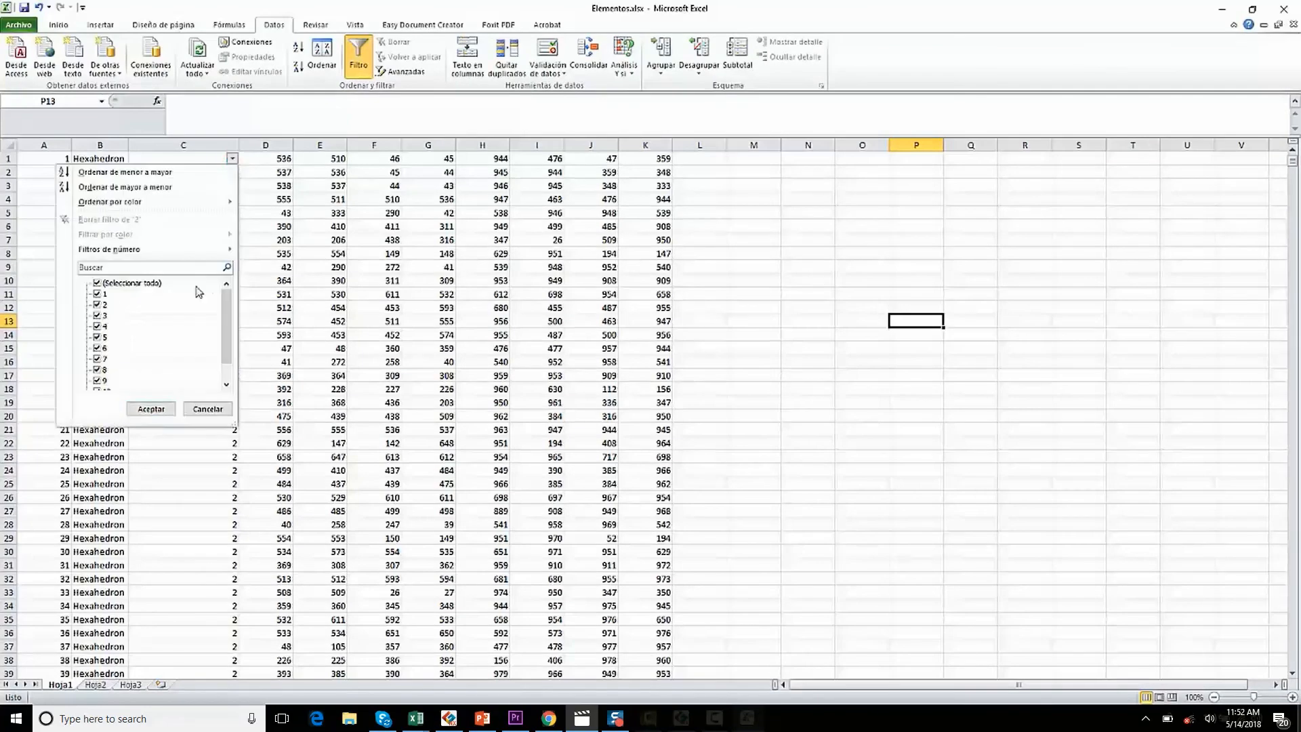
{"action": "left_click_drag", "start_coordinate": [228, 298], "coordinate": [228, 327]}
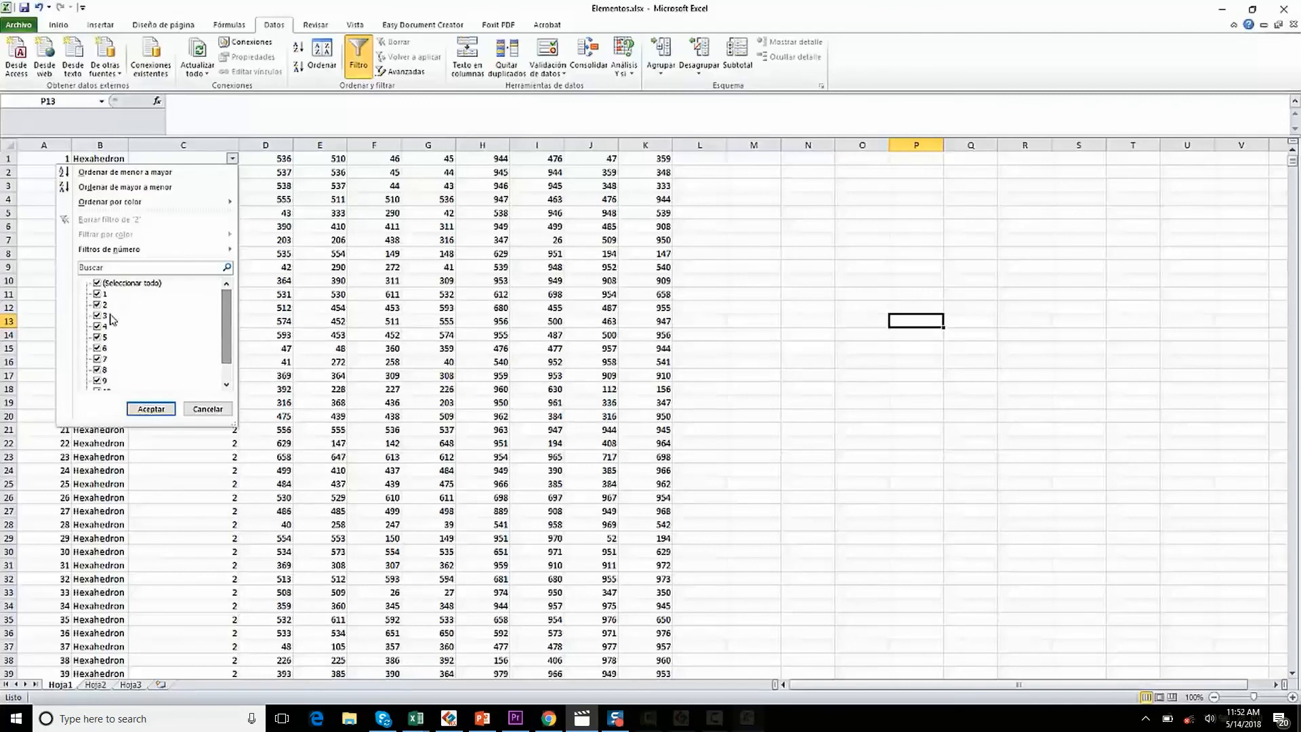
{"action": "left_click_drag", "start_coordinate": [227, 339], "coordinate": [228, 354]}
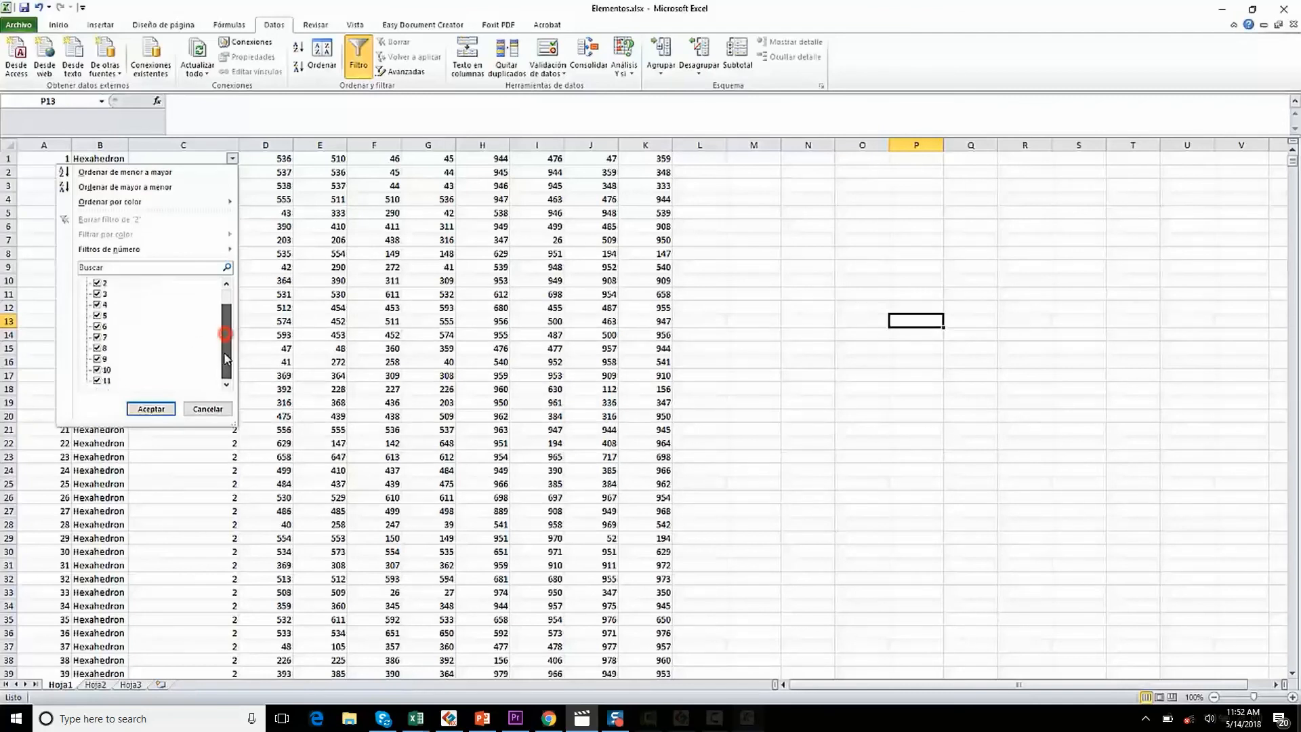
{"action": "left_click", "coordinate": [150, 410]}
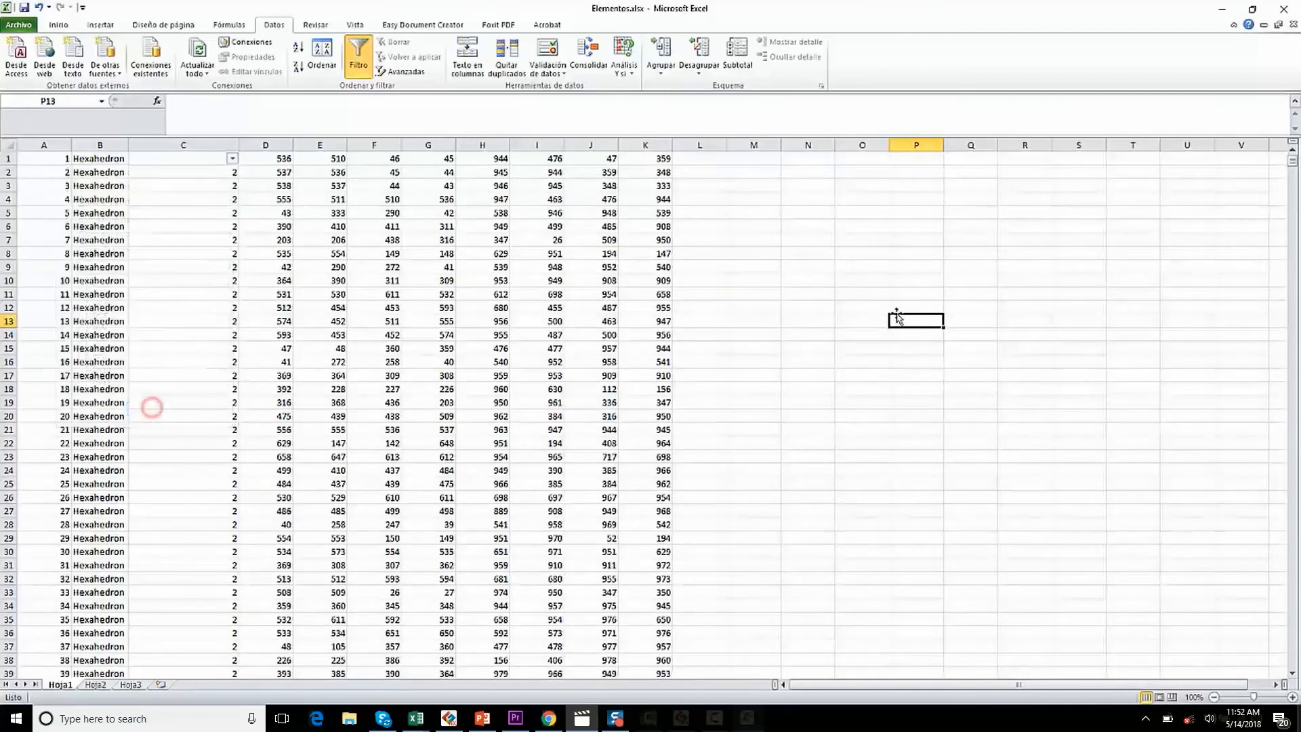
{"action": "left_click", "coordinate": [871, 283]}
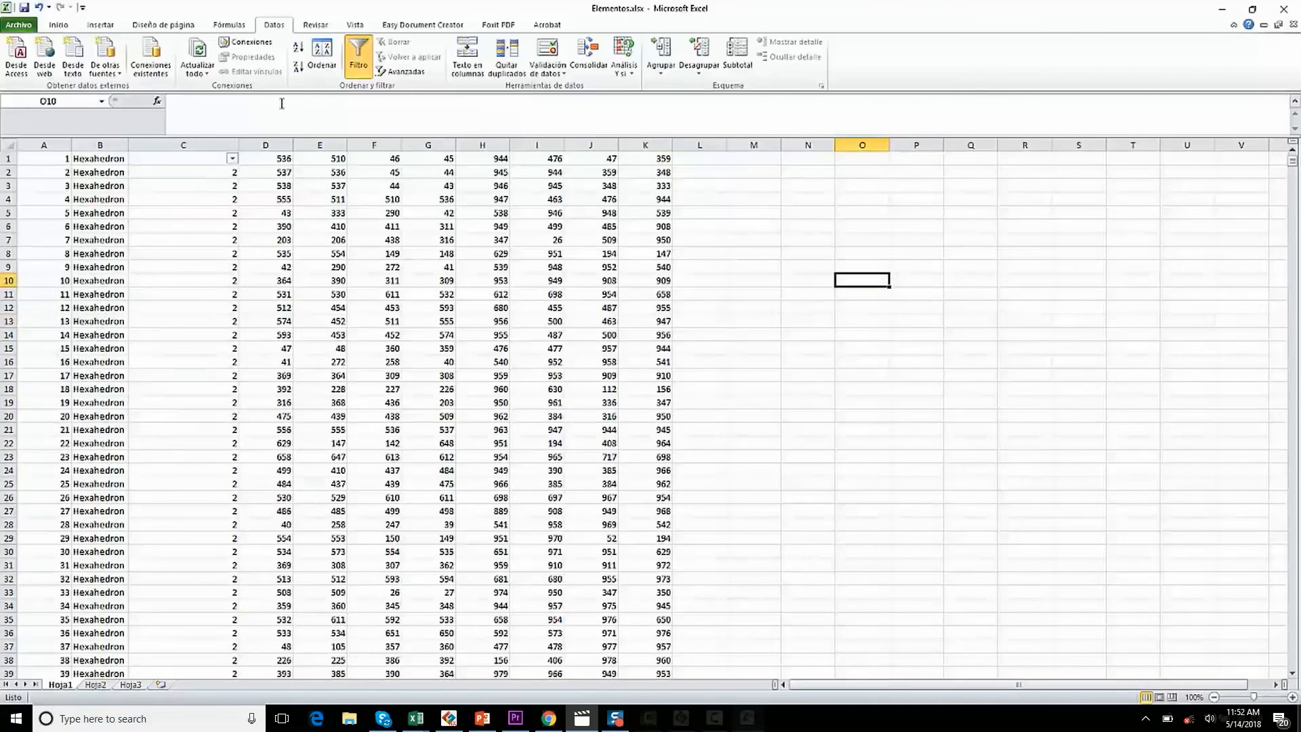
{"action": "left_click", "coordinate": [359, 56]}
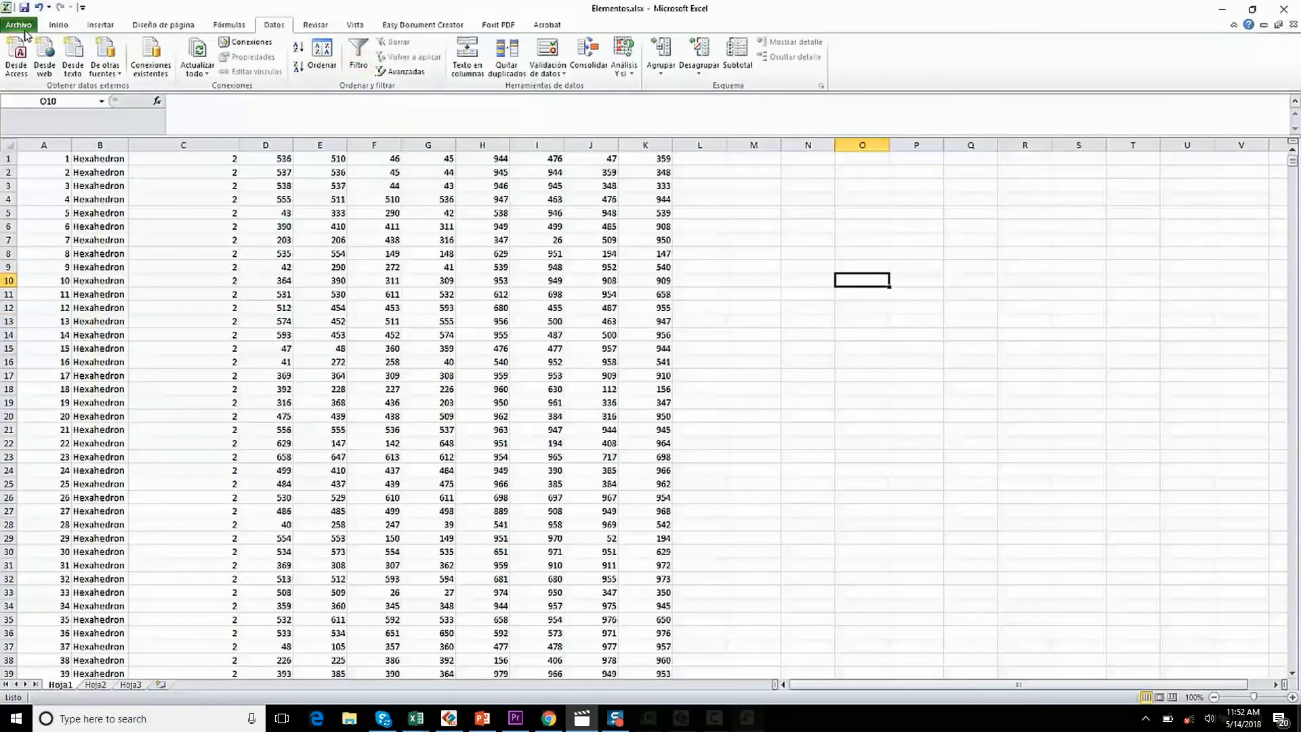
- Save the sheet as tab-delimited text named Elementos.txt in the Videotutorial folder, and close Excel without saving again
{"action": "left_click", "coordinate": [8, 26]}
{"action": "left_click", "coordinate": [59, 66]}
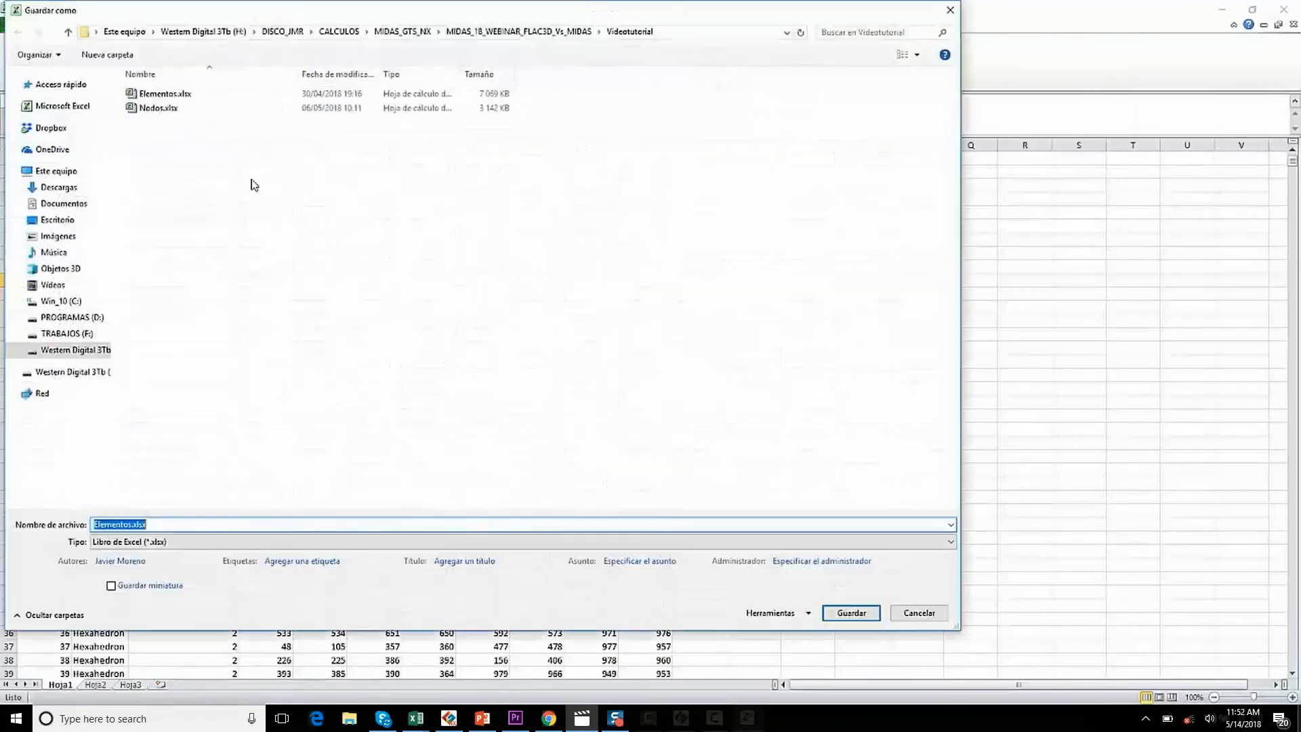
{"action": "left_click", "coordinate": [165, 542]}
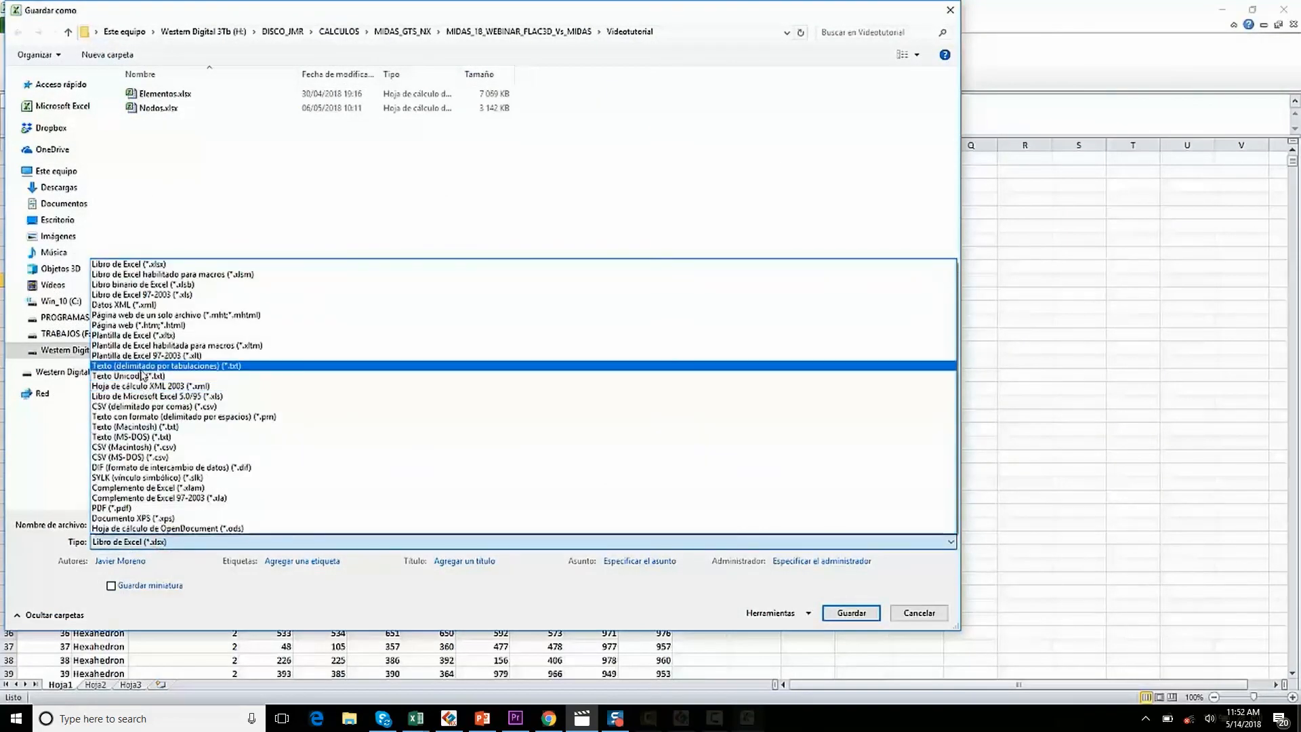
{"action": "left_click", "coordinate": [141, 366]}
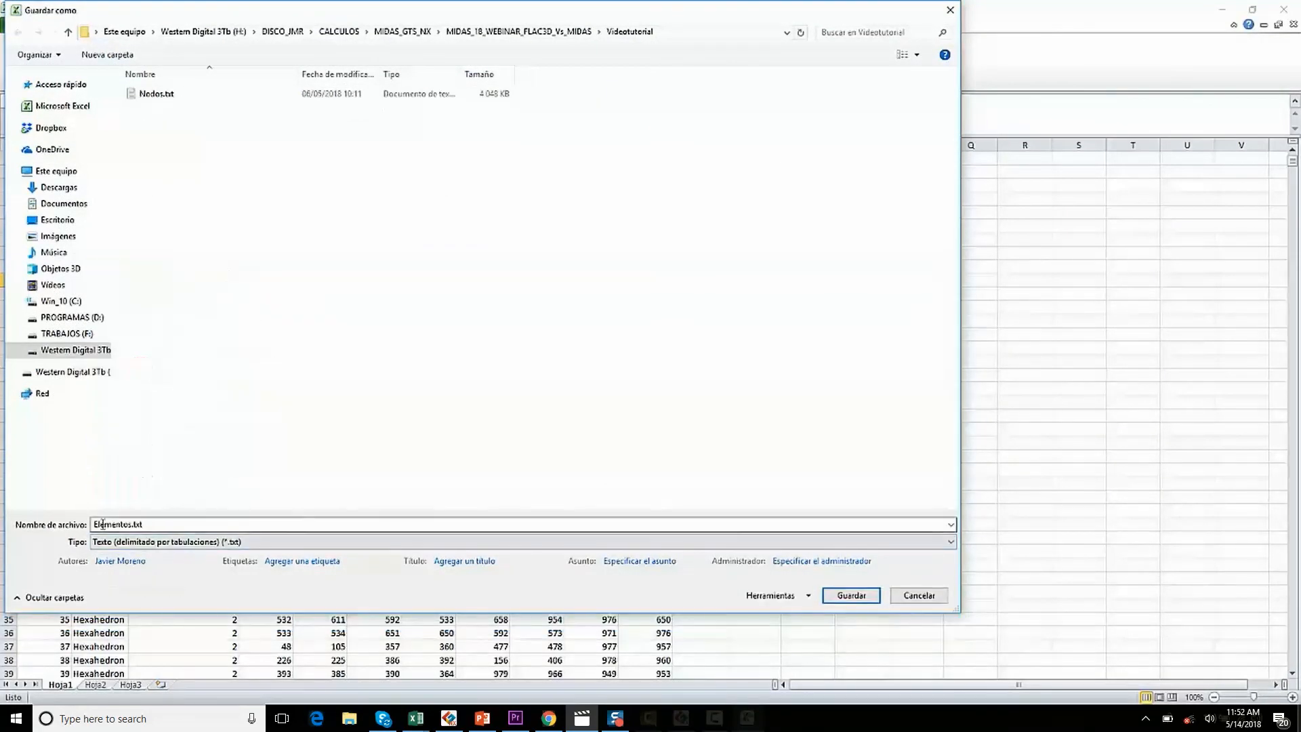
{"action": "left_click", "coordinate": [850, 595]}
{"action": "left_click", "coordinate": [613, 400]}
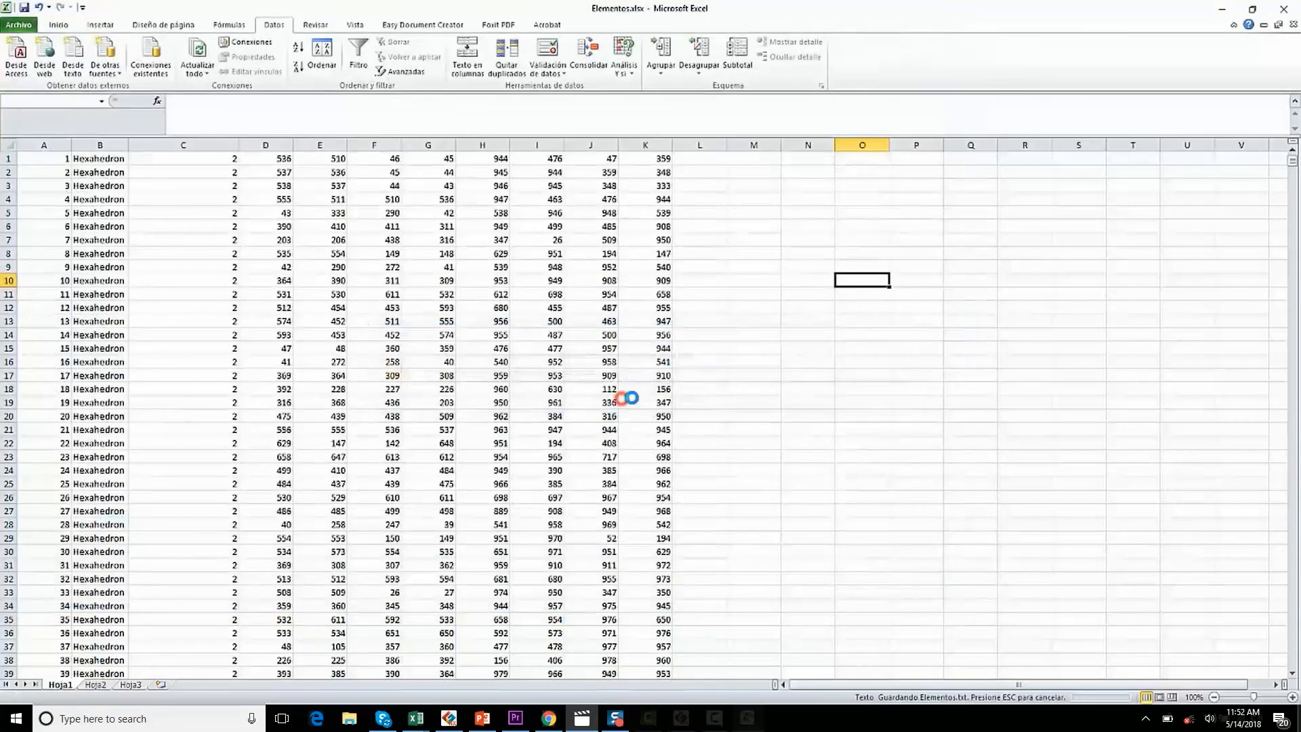
{"action": "left_click", "coordinate": [593, 409]}
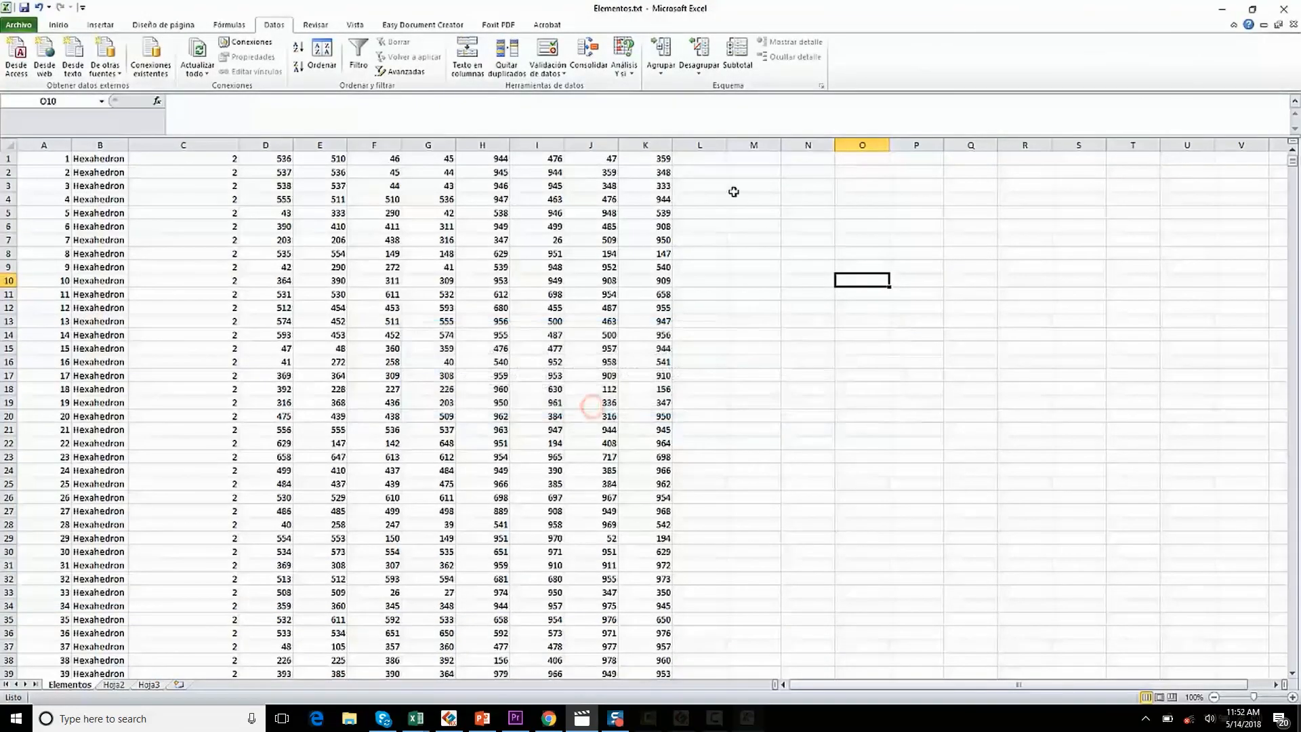
{"action": "left_click", "coordinate": [1294, 11]}
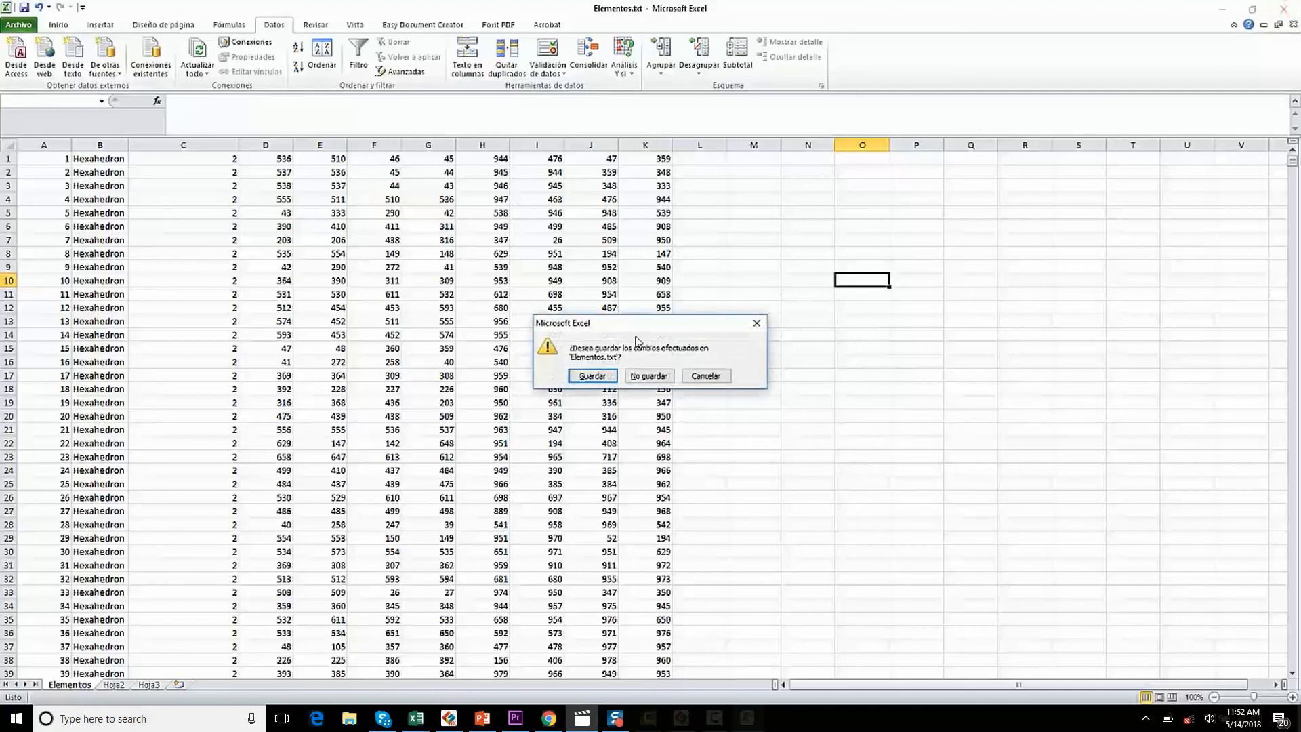
{"action": "left_click", "coordinate": [644, 376]}
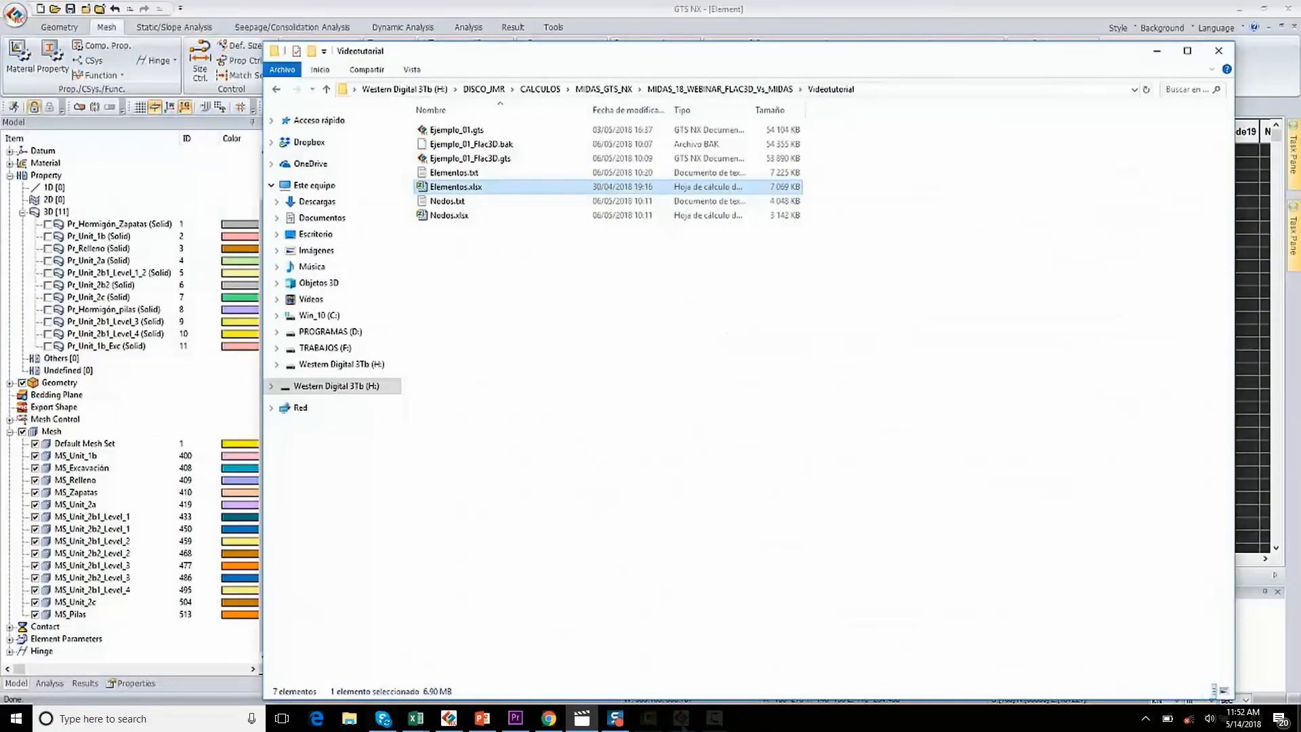
- Switch to FLAC3D, open the impnodos_JMR script and look over its node and element import routines
{"action": "key", "text": "alt+Tab"}
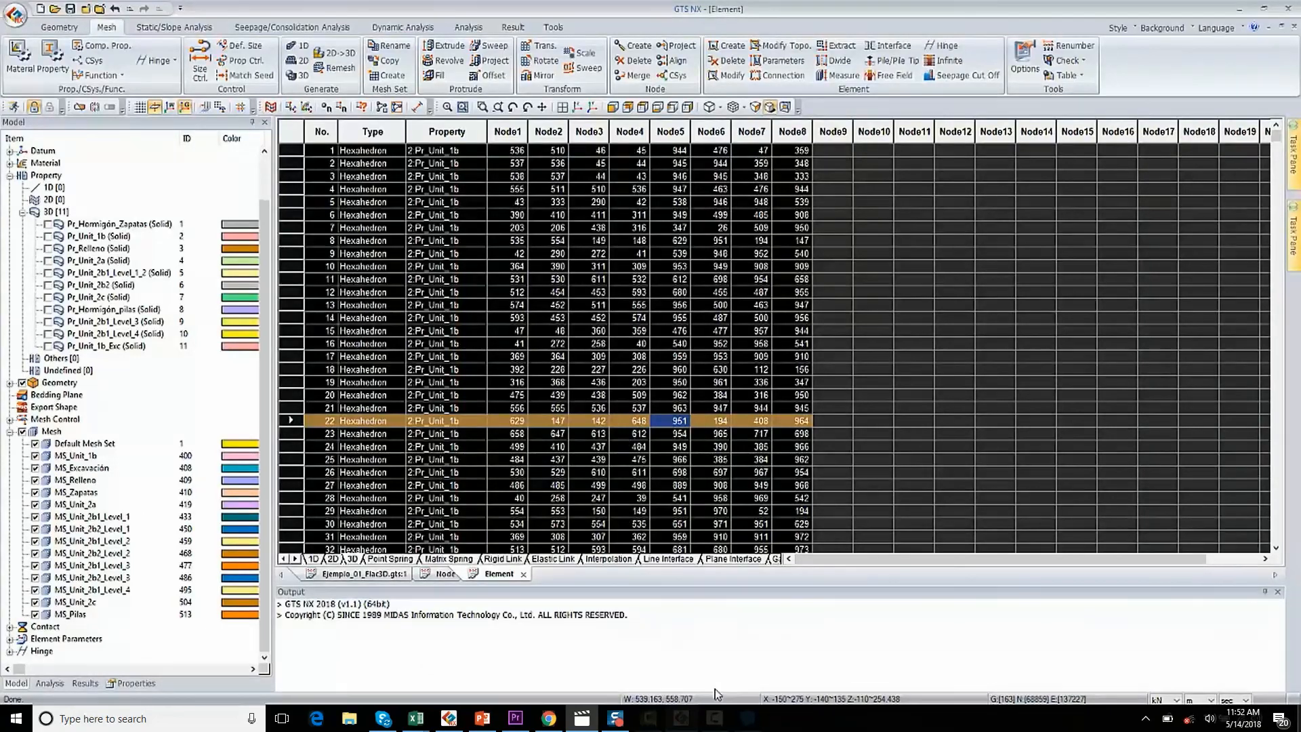
{"action": "key", "text": "alt+Tab"}
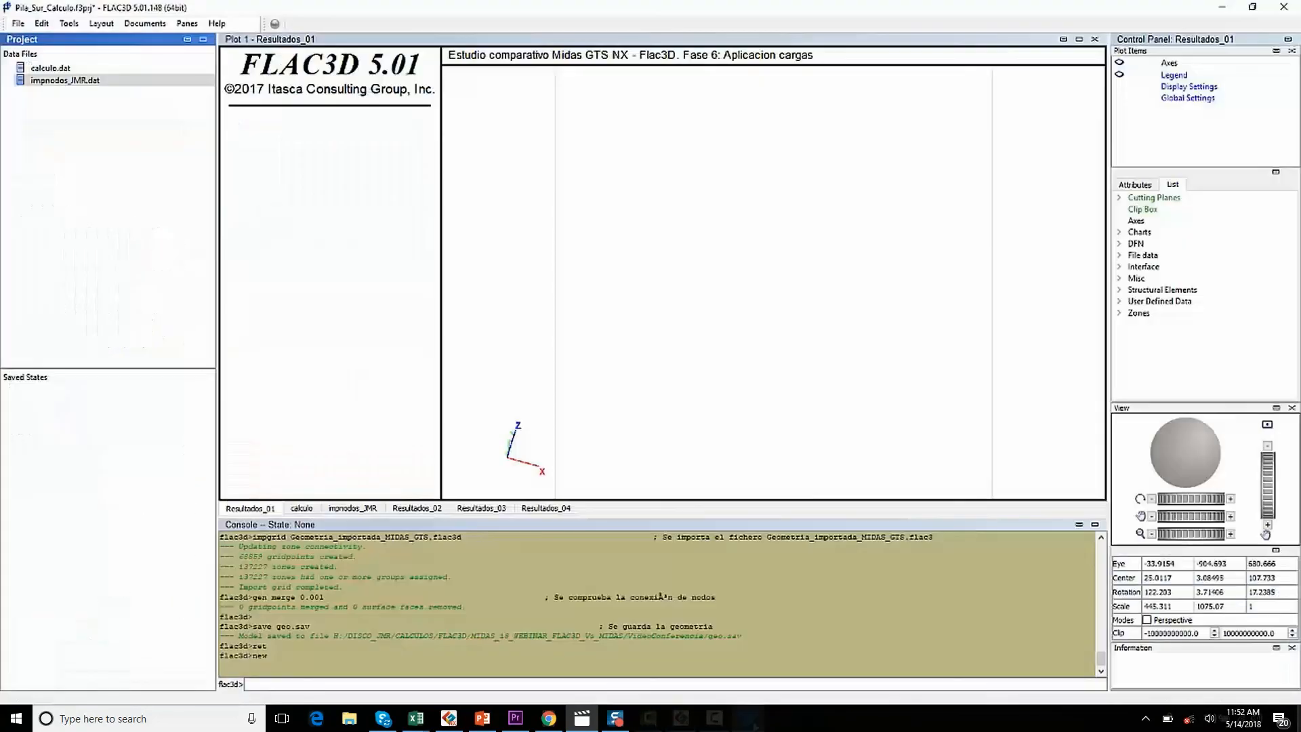
{"action": "left_click", "coordinate": [344, 509]}
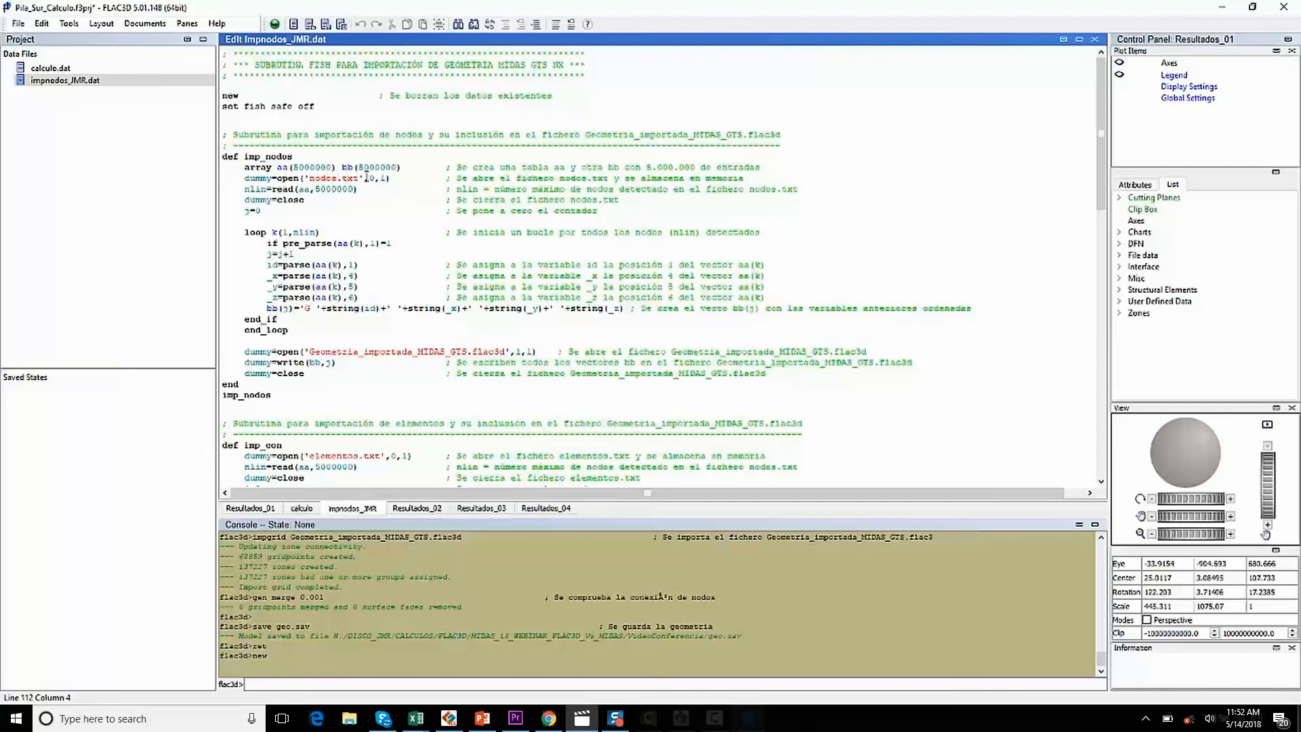
{"action": "scroll", "coordinate": [367, 177], "scroll_direction": "down", "scroll_amount": 4}
{"action": "scroll", "coordinate": [416, 329], "scroll_direction": "up", "scroll_amount": 4}
- Run the impnodos_JMR script, enlarging the console while it processes and shrinking it again below the script editor
{"action": "left_click", "coordinate": [275, 25]}
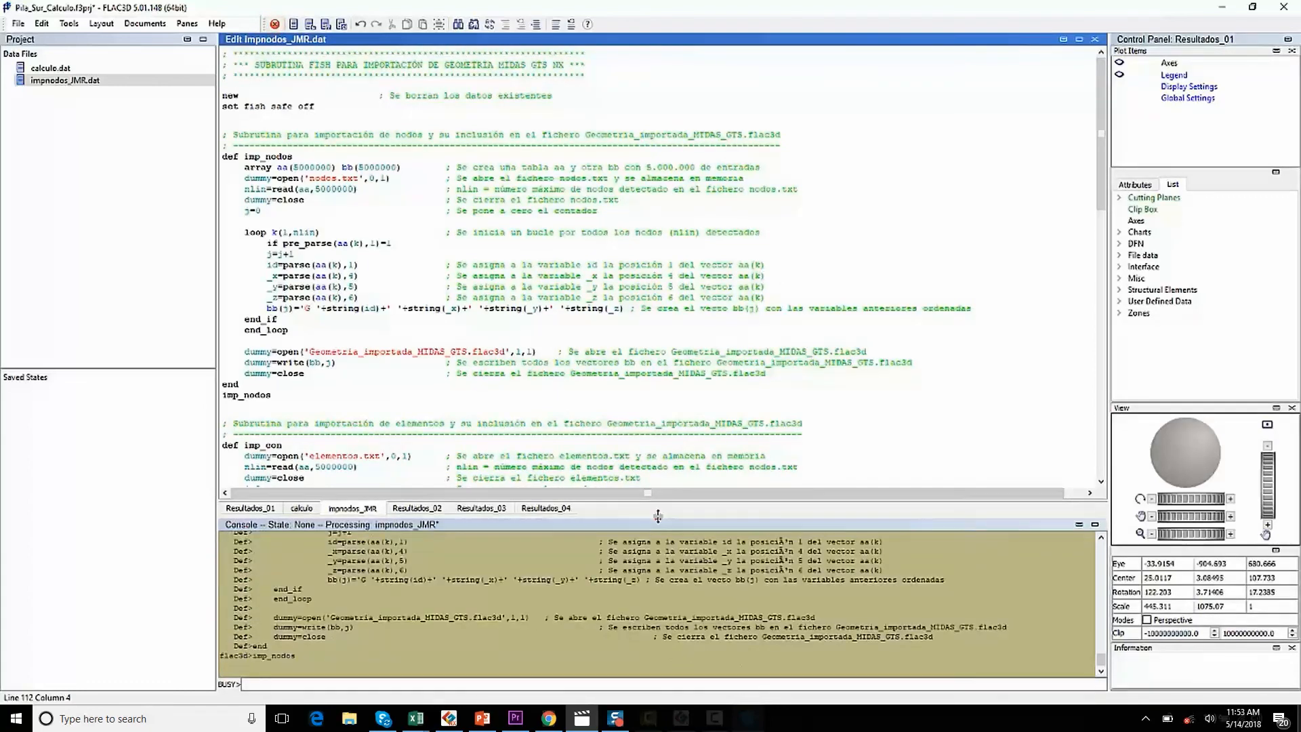
{"action": "left_click_drag", "start_coordinate": [657, 516], "coordinate": [644, 339]}
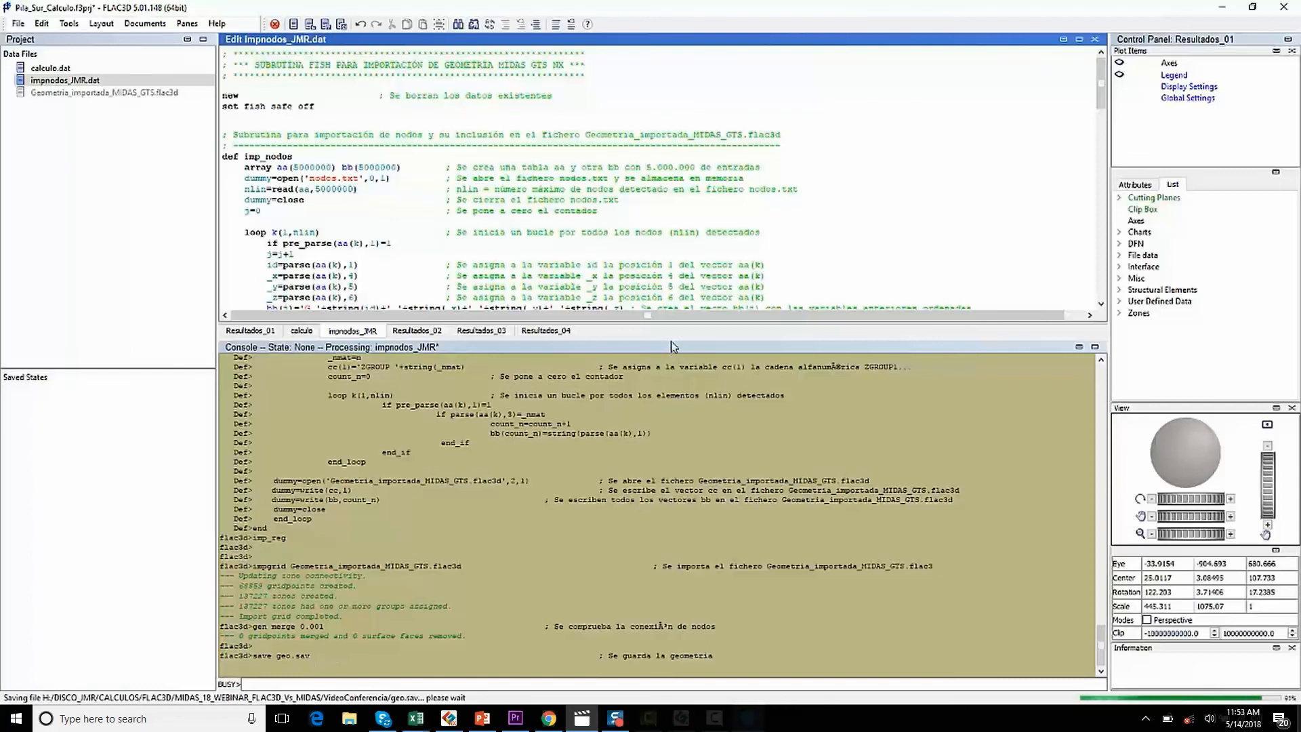
{"action": "left_click_drag", "start_coordinate": [671, 340], "coordinate": [649, 613]}
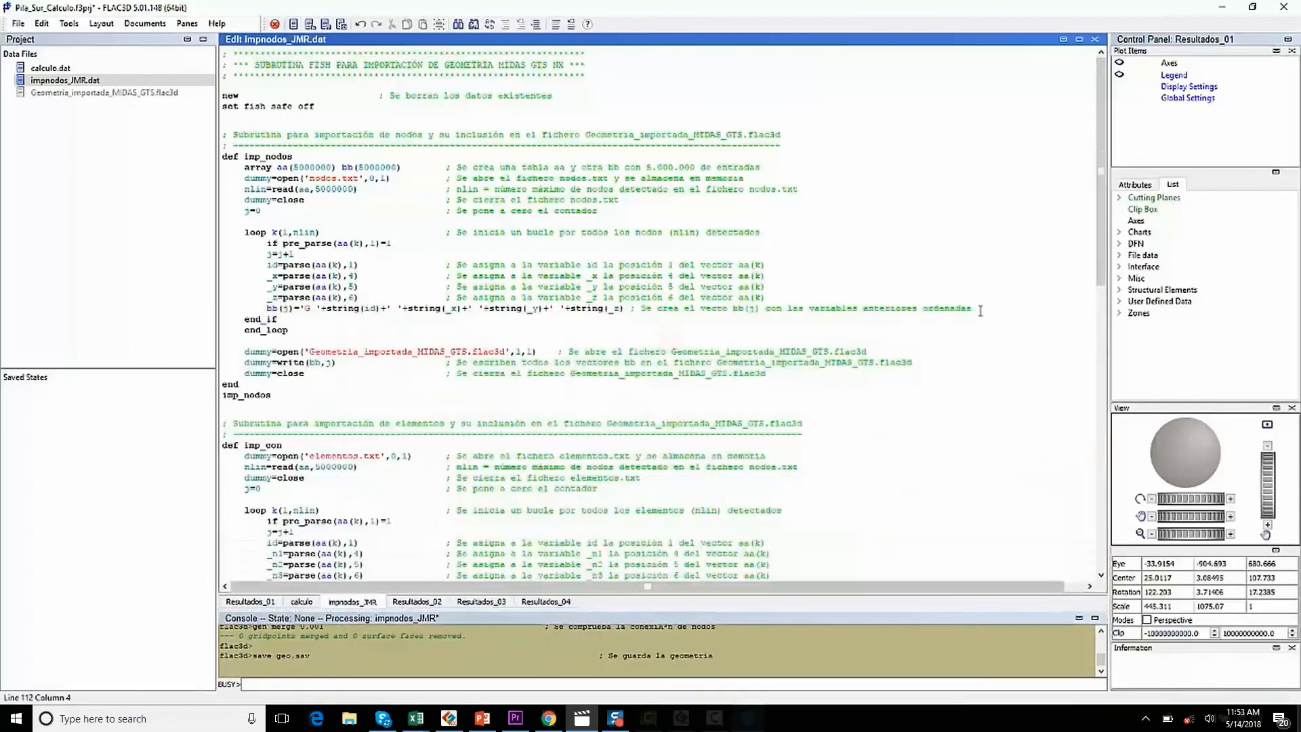
- Add a zone Group plot item to the Resultados_01 plot and bring that plot into view
{"action": "left_click", "coordinate": [1118, 313]}
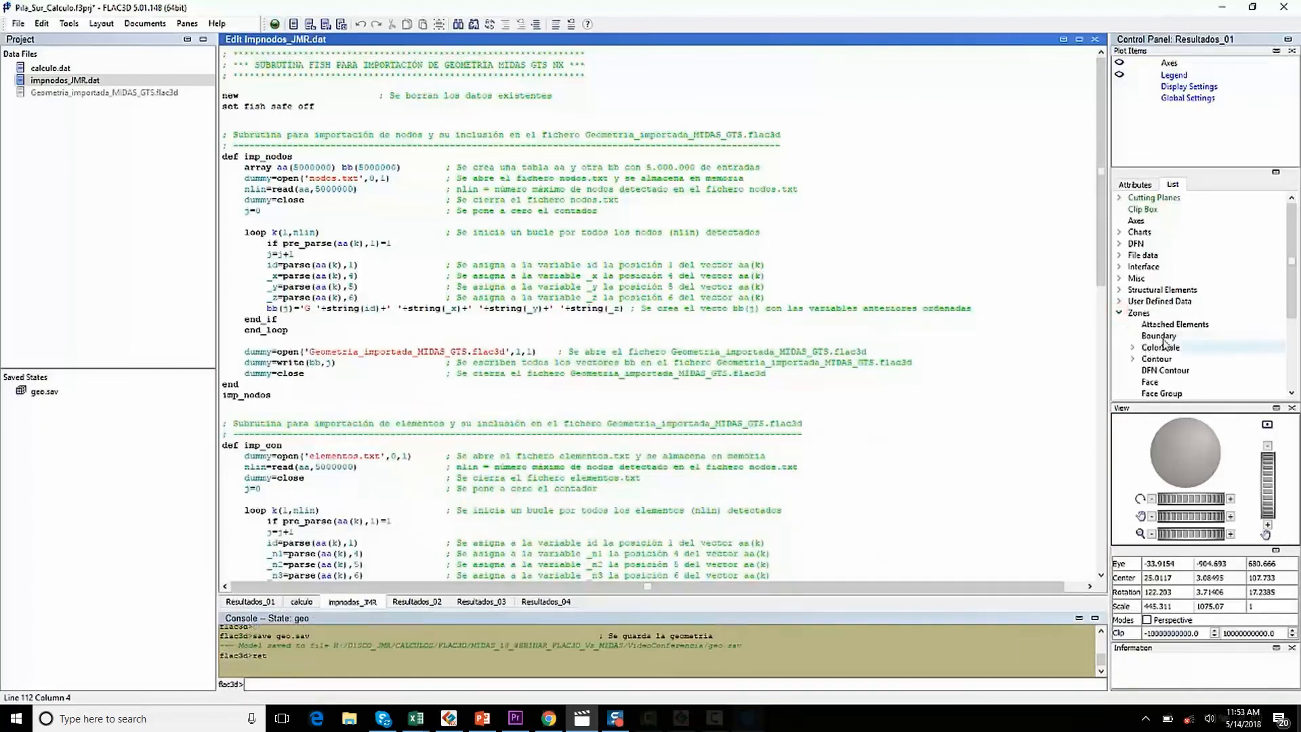
{"action": "scroll", "coordinate": [1162, 329], "scroll_direction": "down", "scroll_amount": 2}
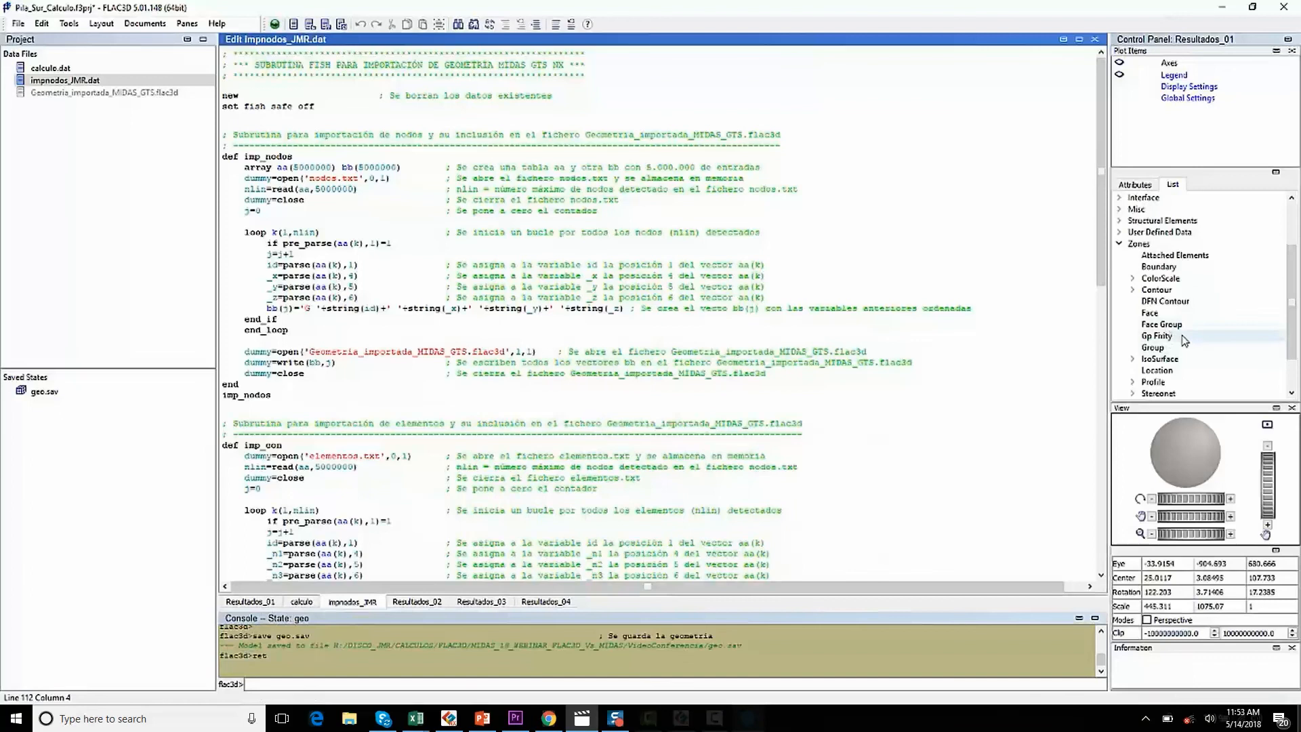
{"action": "scroll", "coordinate": [1166, 322], "scroll_direction": "down", "scroll_amount": 2}
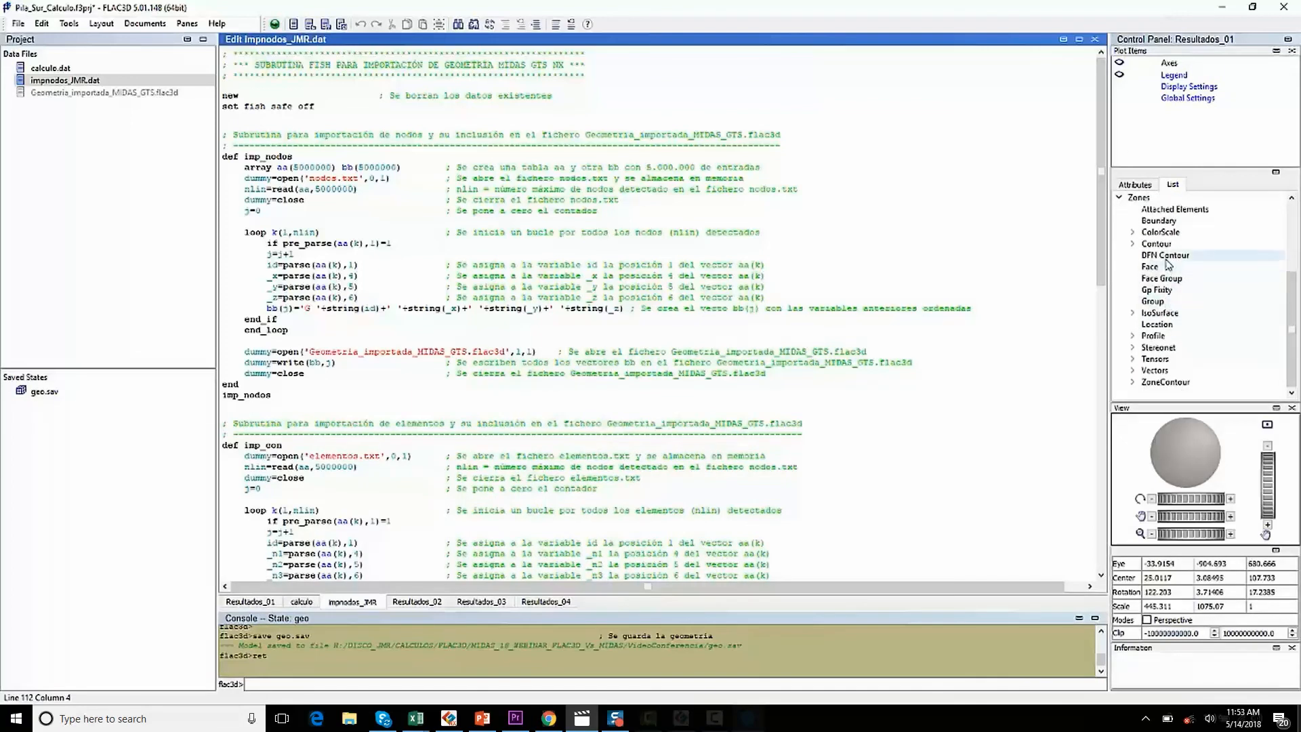
{"action": "double_click", "coordinate": [1160, 301]}
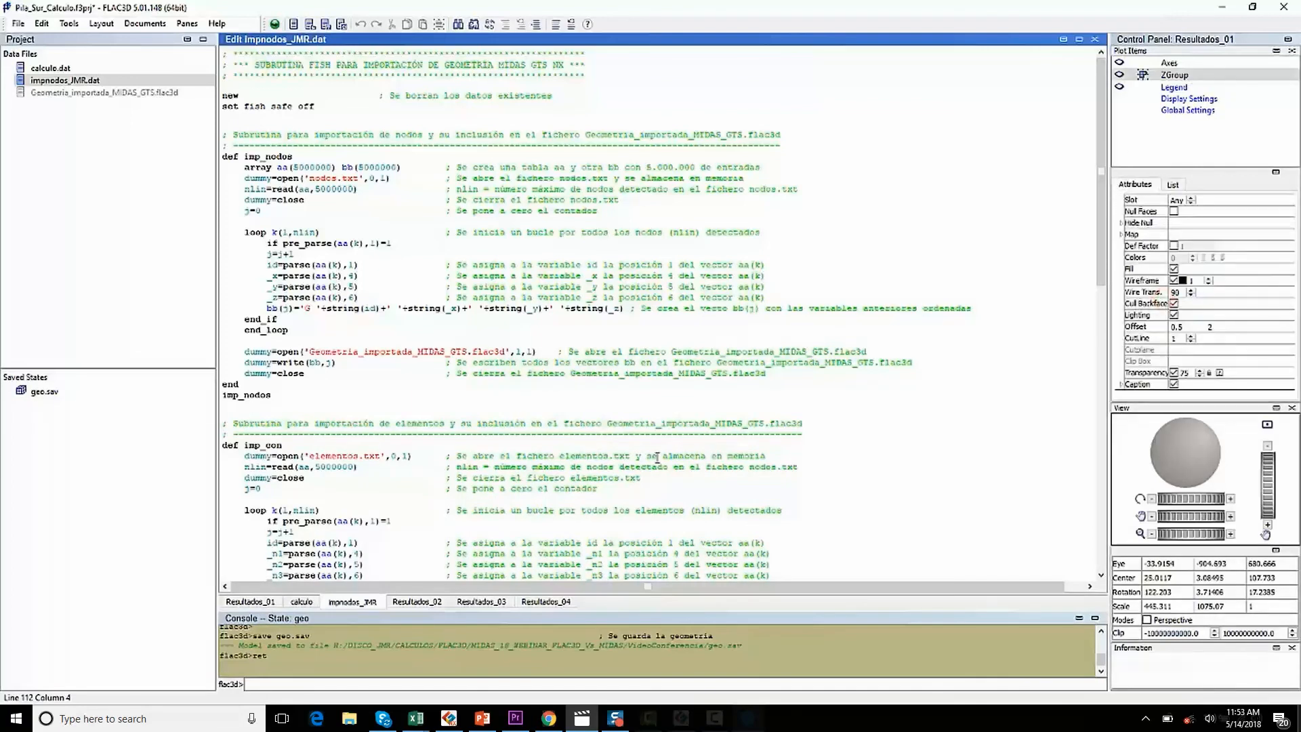
{"action": "left_click", "coordinate": [245, 601]}
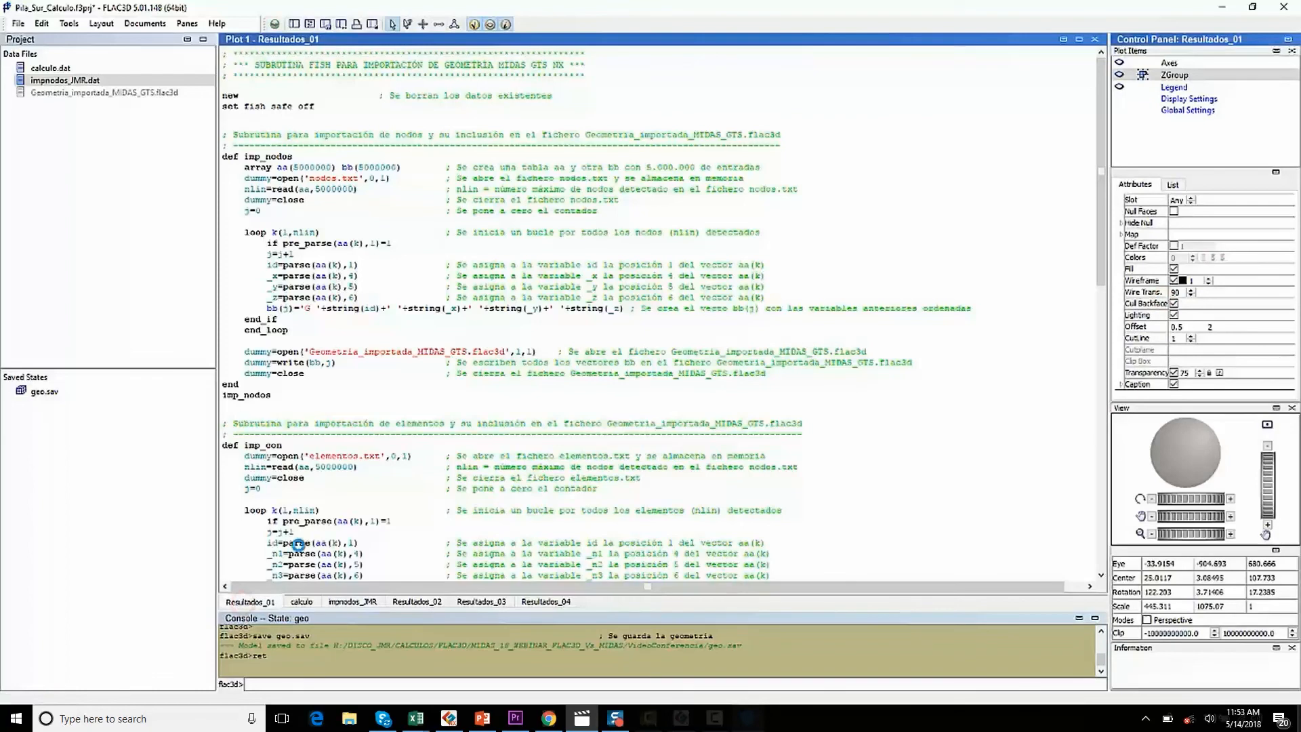
- Turn off transparency for the ZGroup plot item and inspect the imported terrain layers and pier from oblique angles
{"action": "scroll", "coordinate": [966, 427], "scroll_direction": "down", "scroll_amount": 3}
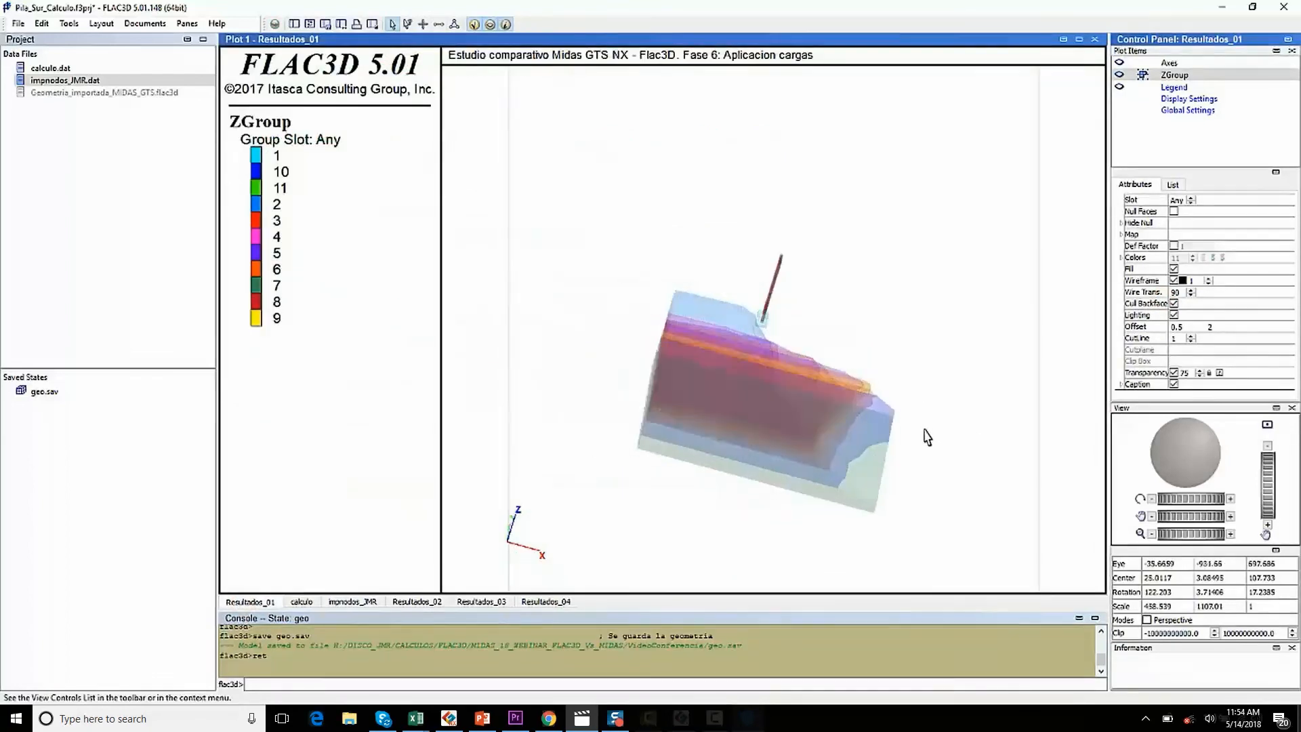
{"action": "left_click_drag", "start_coordinate": [933, 446], "coordinate": [1002, 354]}
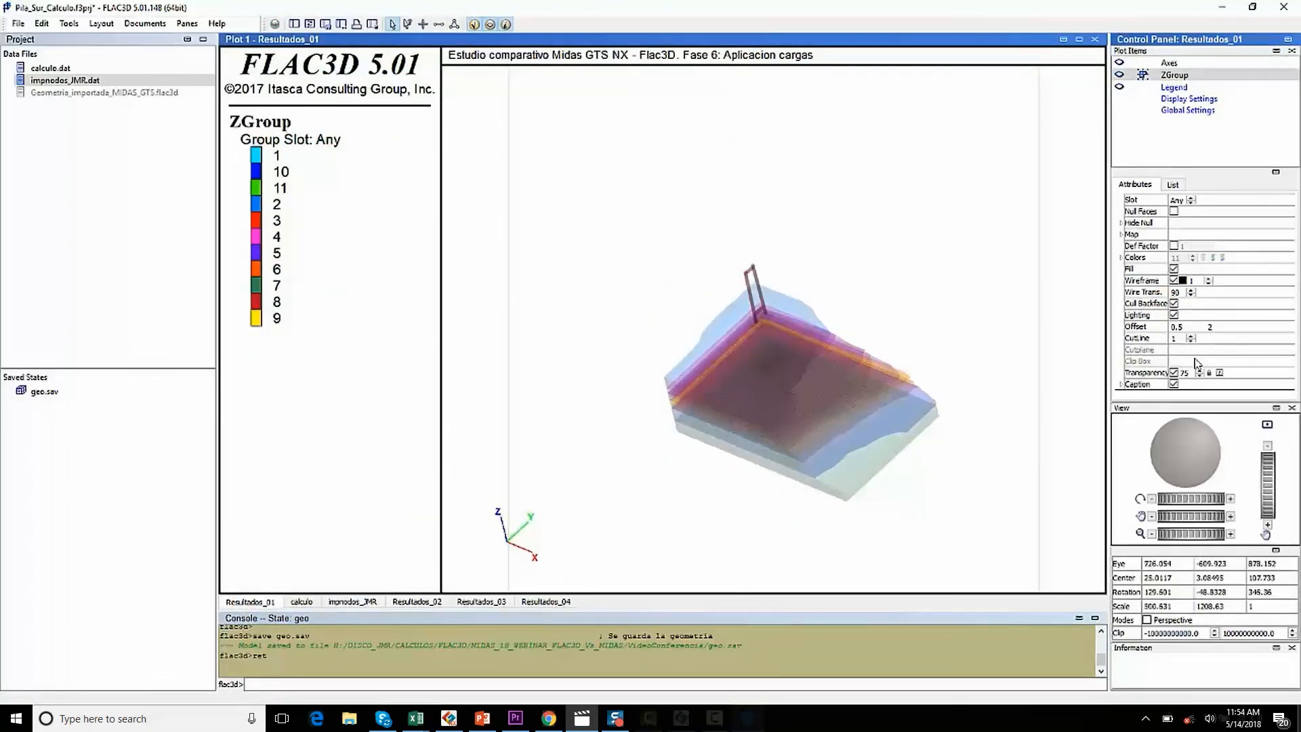
{"action": "left_click", "coordinate": [1175, 373]}
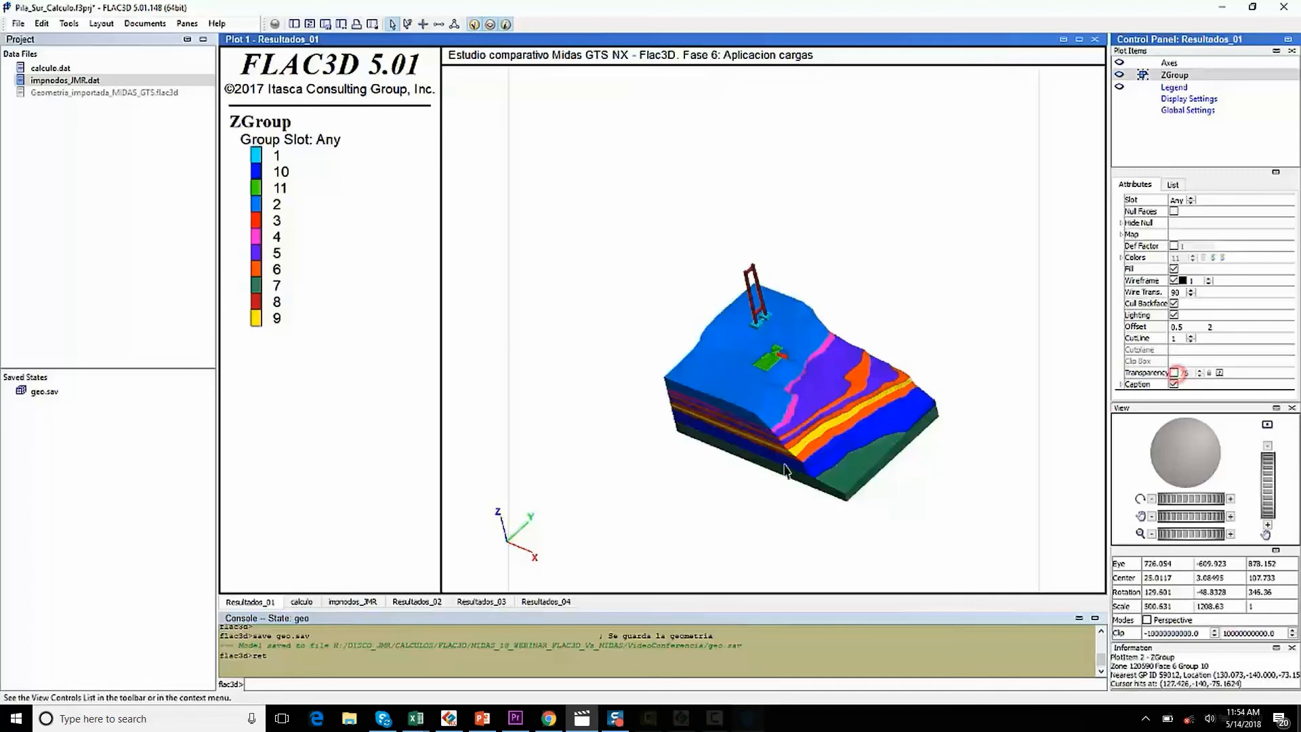
{"action": "scroll", "coordinate": [813, 339], "scroll_direction": "up", "scroll_amount": 5}
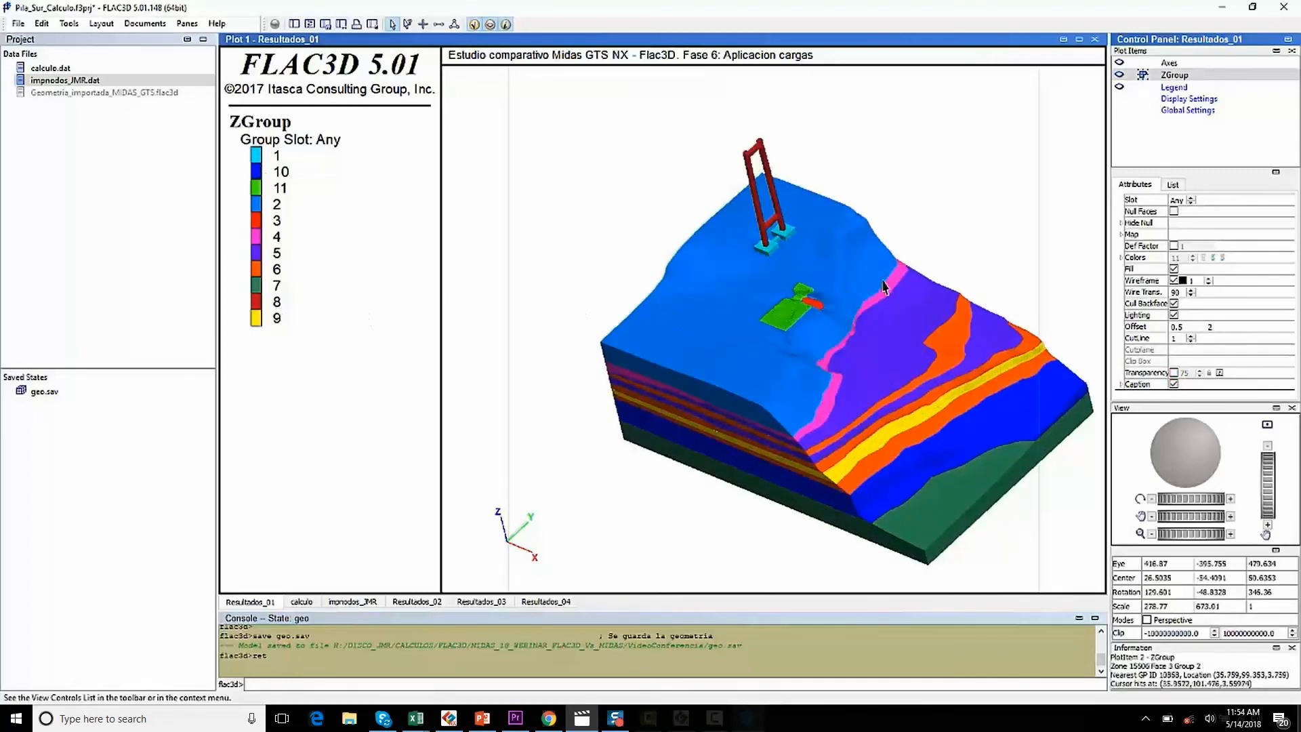
{"action": "left_click_drag", "start_coordinate": [847, 293], "coordinate": [796, 251]}
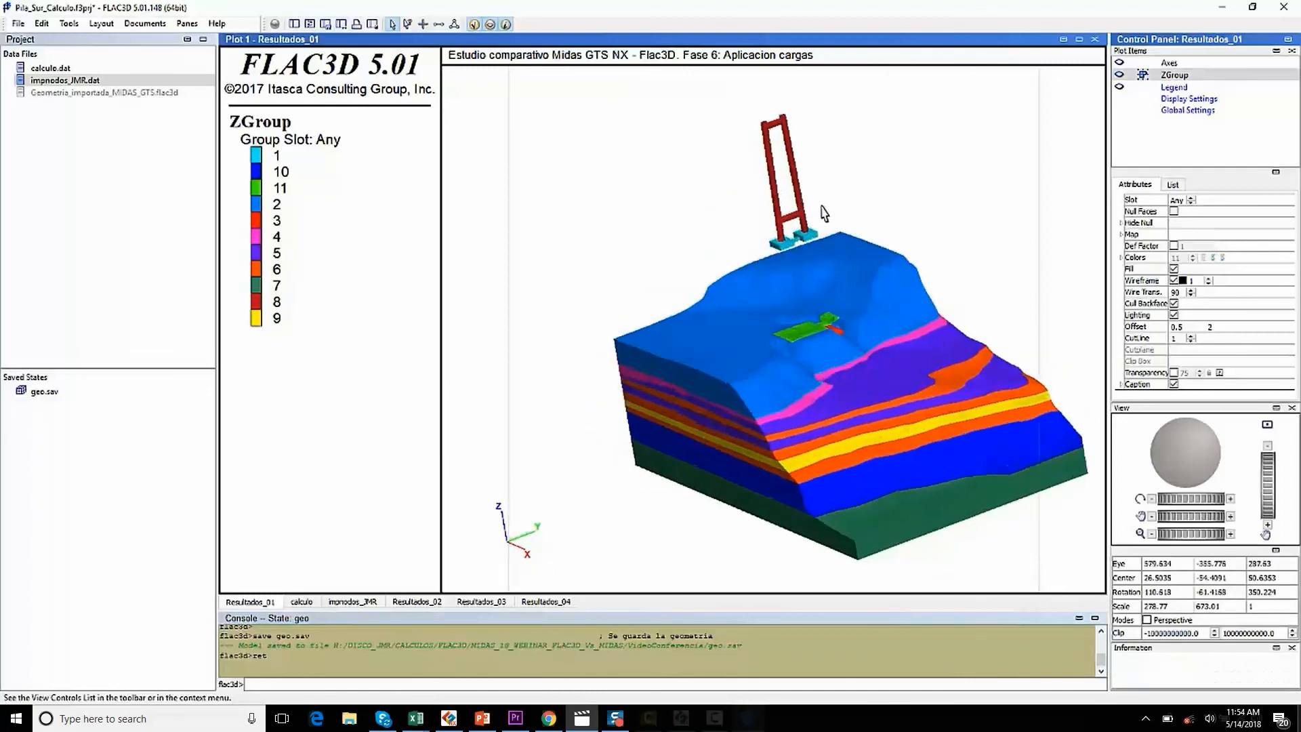
{"action": "scroll", "coordinate": [776, 202], "scroll_direction": "up", "scroll_amount": 2}
{"action": "scroll", "coordinate": [779, 202], "scroll_direction": "down", "scroll_amount": 3}
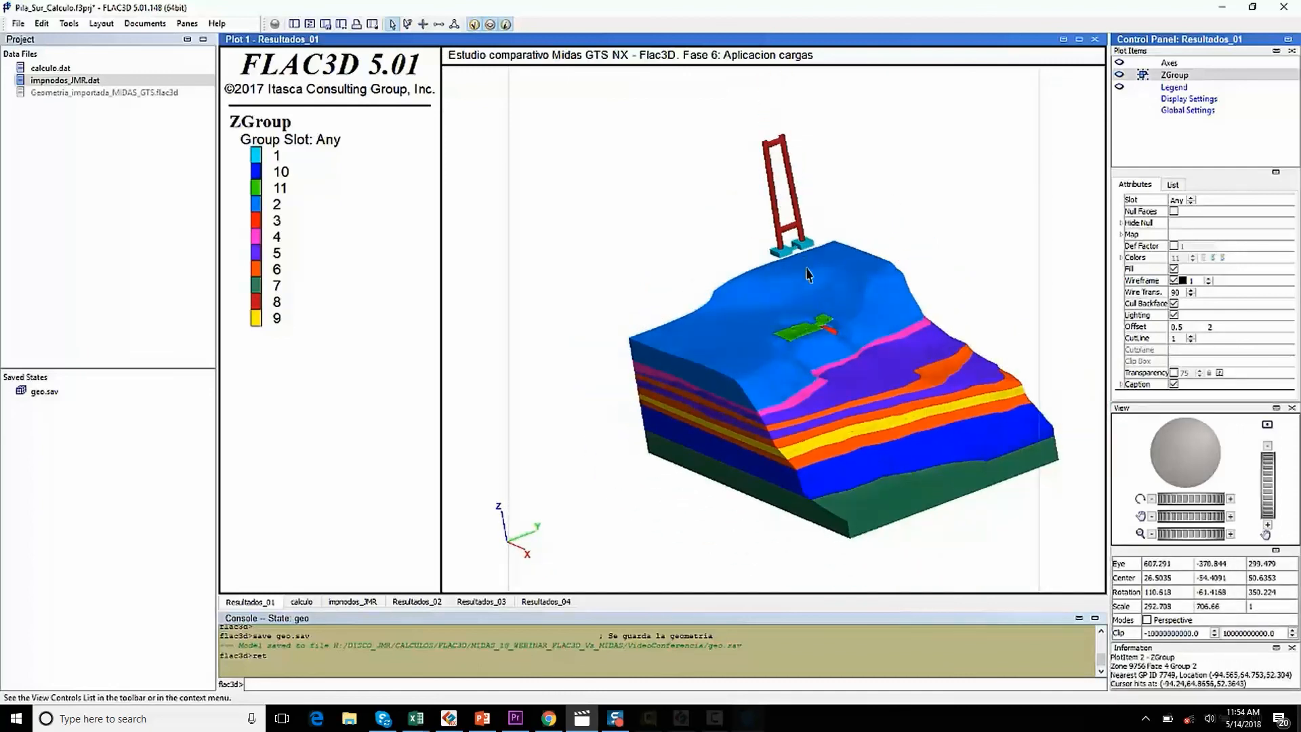